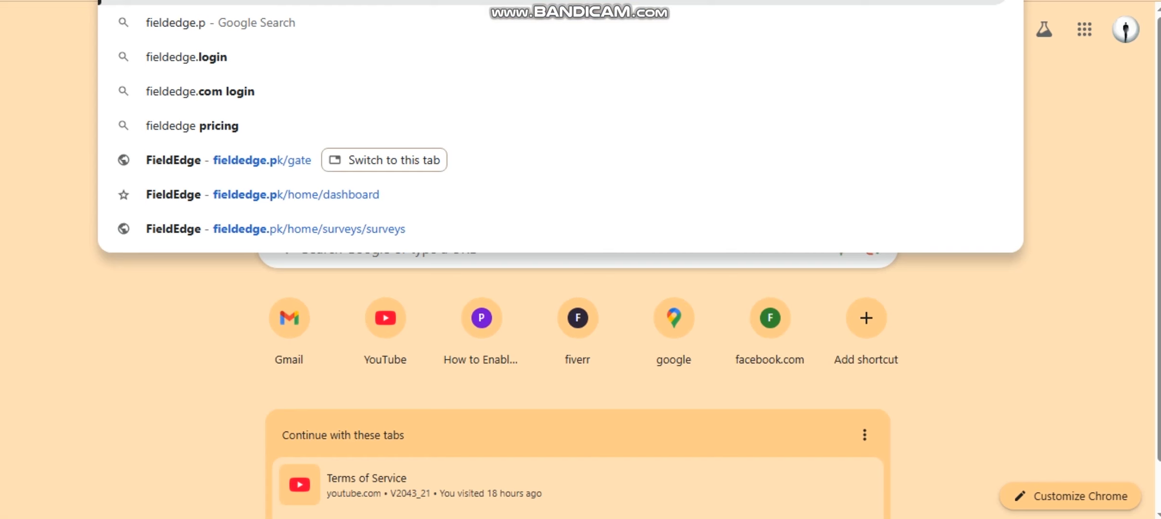
# - Load the fieldedge.pk website in Chrome
pyautogui.press('Return')
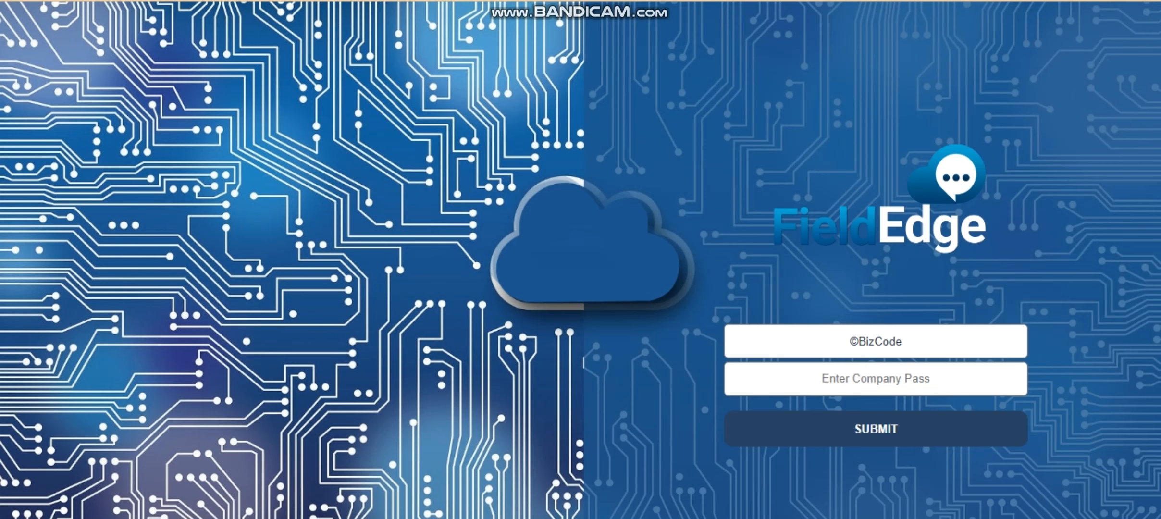
# - Paste the company key and company password from the WhatsApp chat and submit them
pyautogui.moveTo(904, 342); pyautogui.dragTo(847, 342)
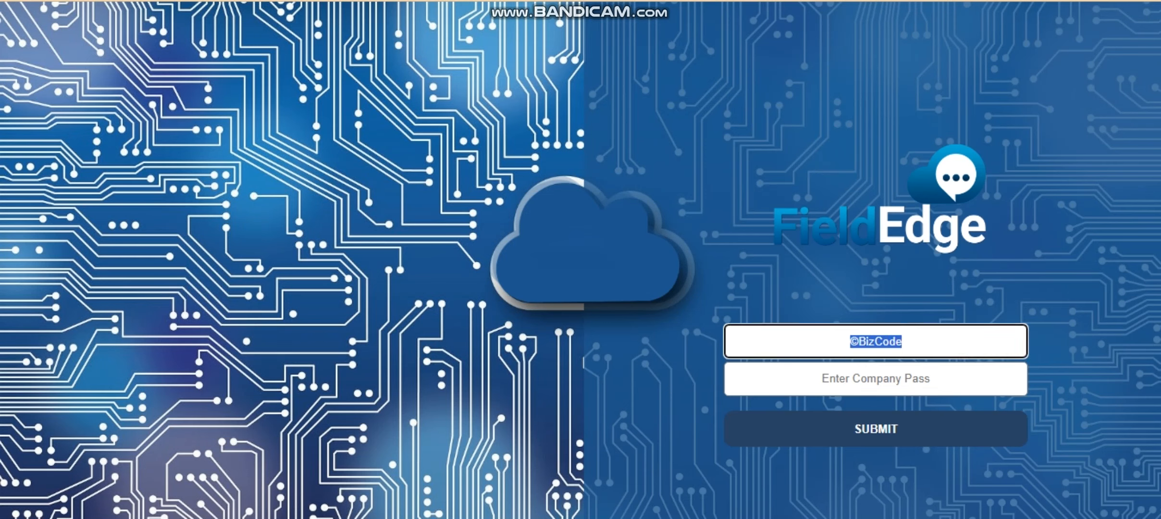
pyautogui.hotkey('ctrl', 'Tab')
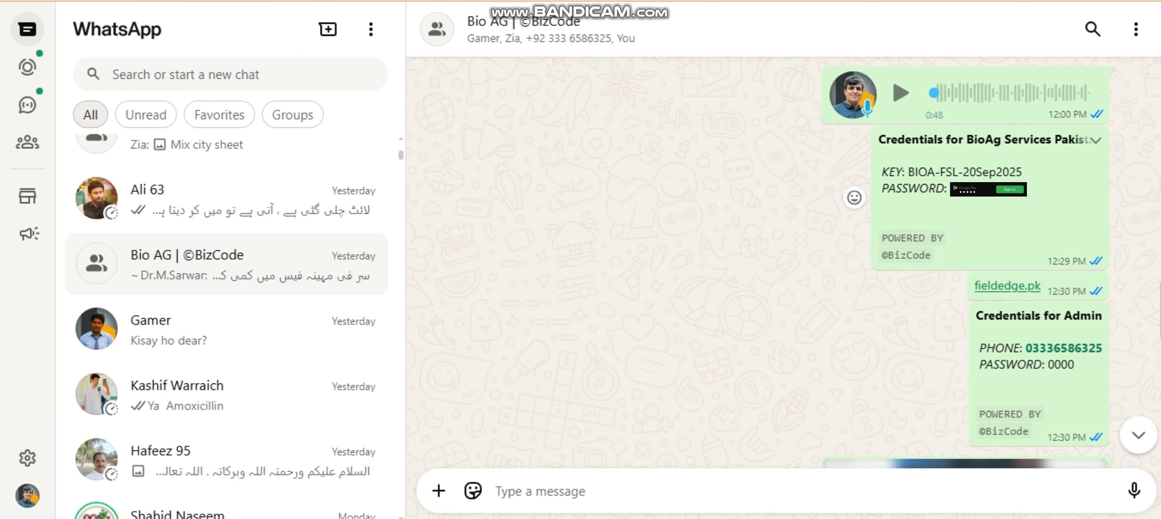
pyautogui.moveTo(908, 171); pyautogui.dragTo(1022, 171)
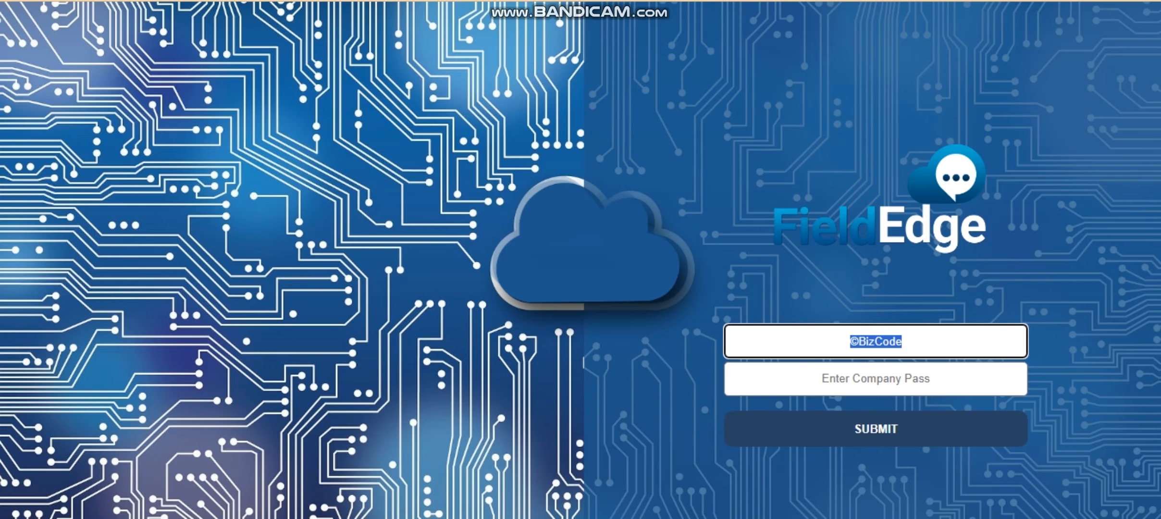
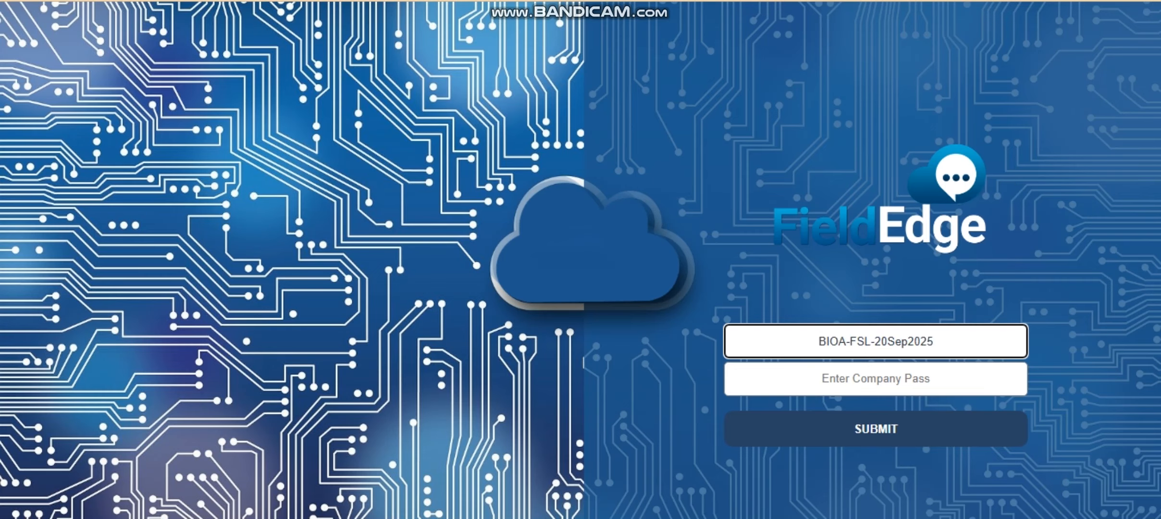
pyautogui.hotkey('alt', 'Tab')
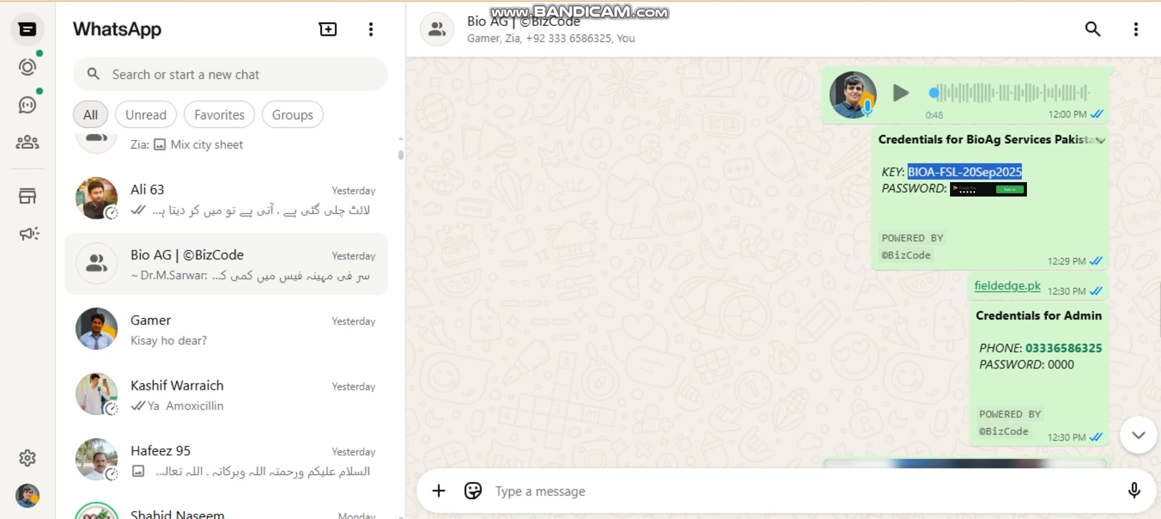
pyautogui.doubleClick(970, 189)
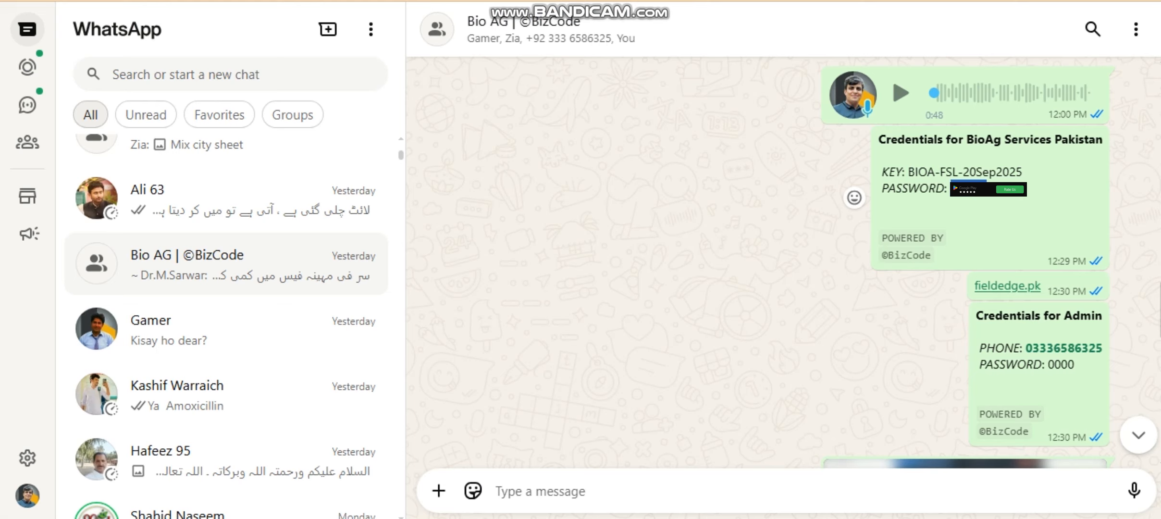
pyautogui.hotkey('alt', 'Tab')
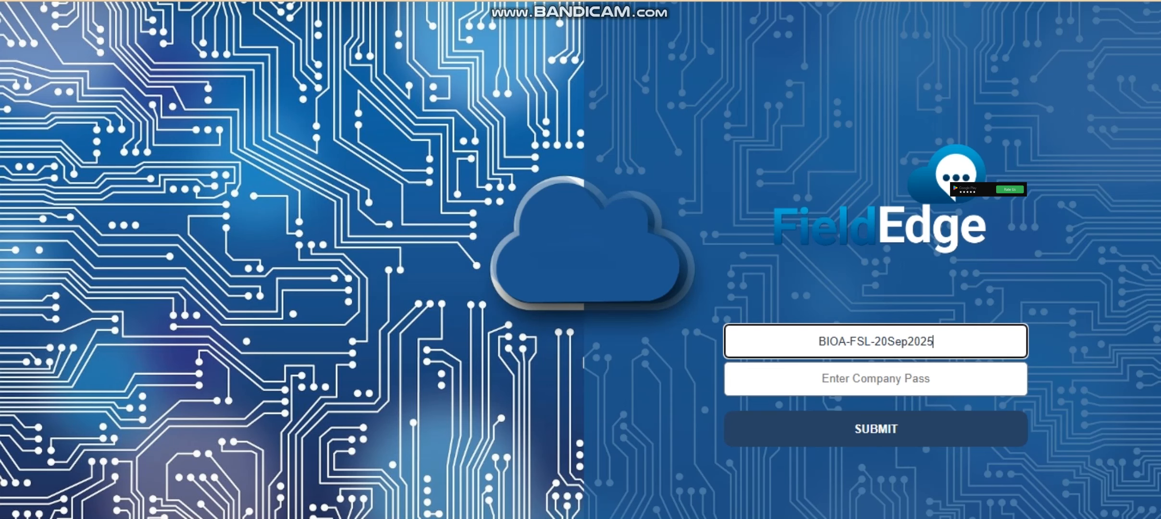
pyautogui.click(876, 379)
pyautogui.hotkey('ctrl', 'v')
pyautogui.click(877, 429)
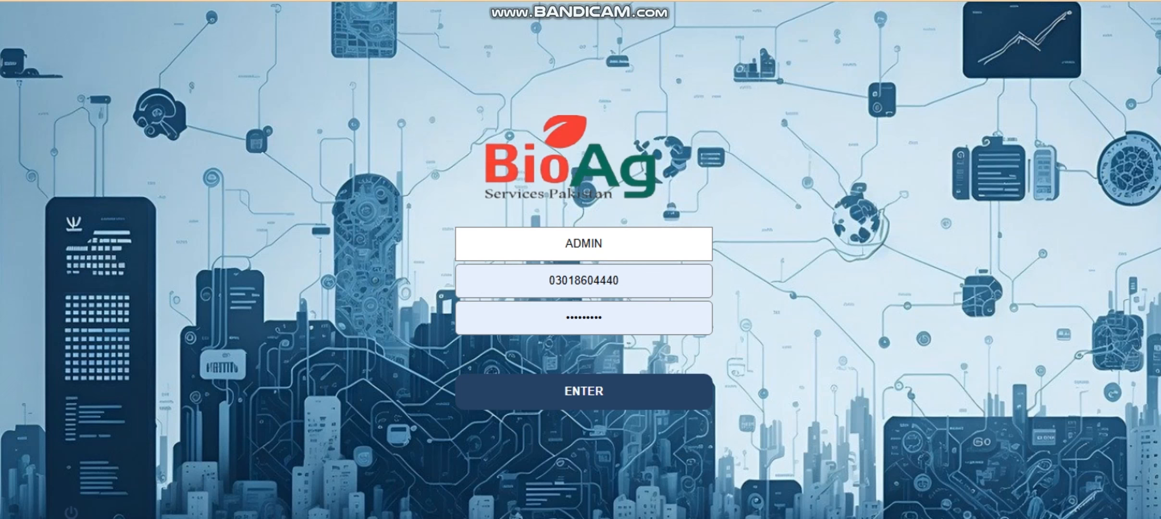
# - Keep ADMIN as the login role and paste the admin phone number from the chat
pyautogui.click(584, 244)
pyautogui.click(584, 272)
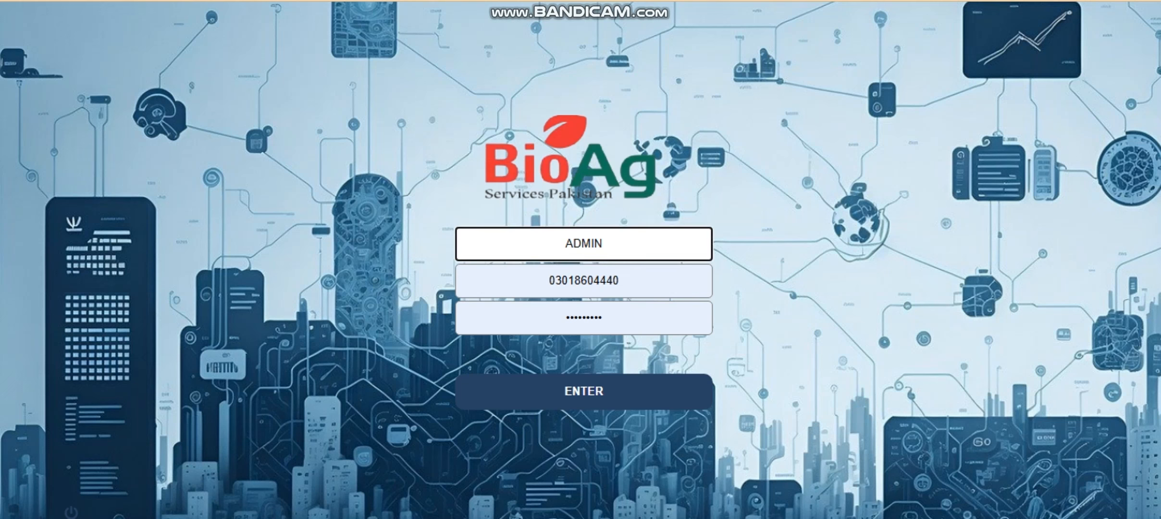
pyautogui.hotkey('ctrl', 'Tab')
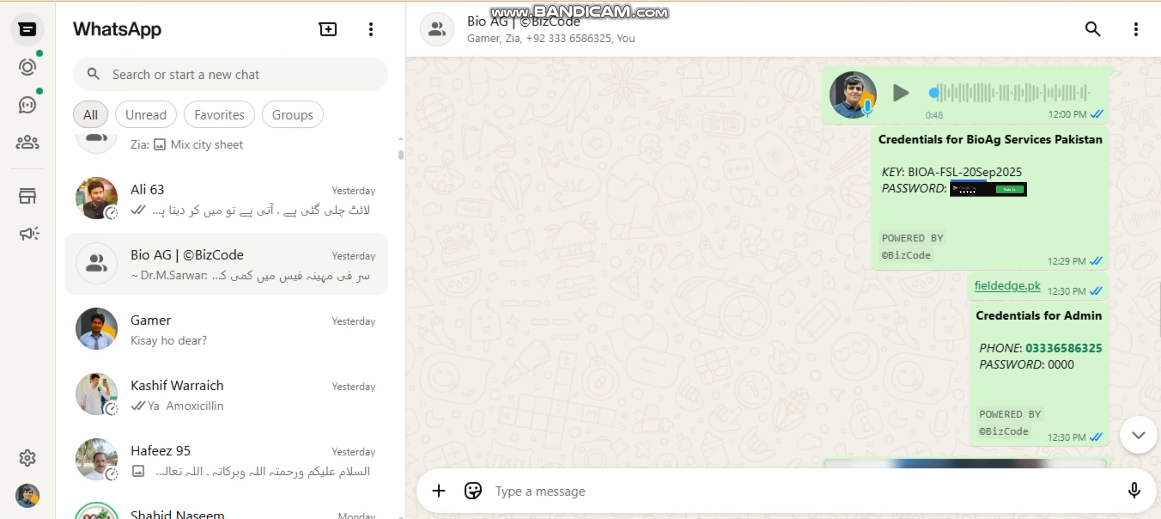
pyautogui.moveTo(1025, 348); pyautogui.dragTo(1103, 349)
pyautogui.hotkey('ctrl', 'c')
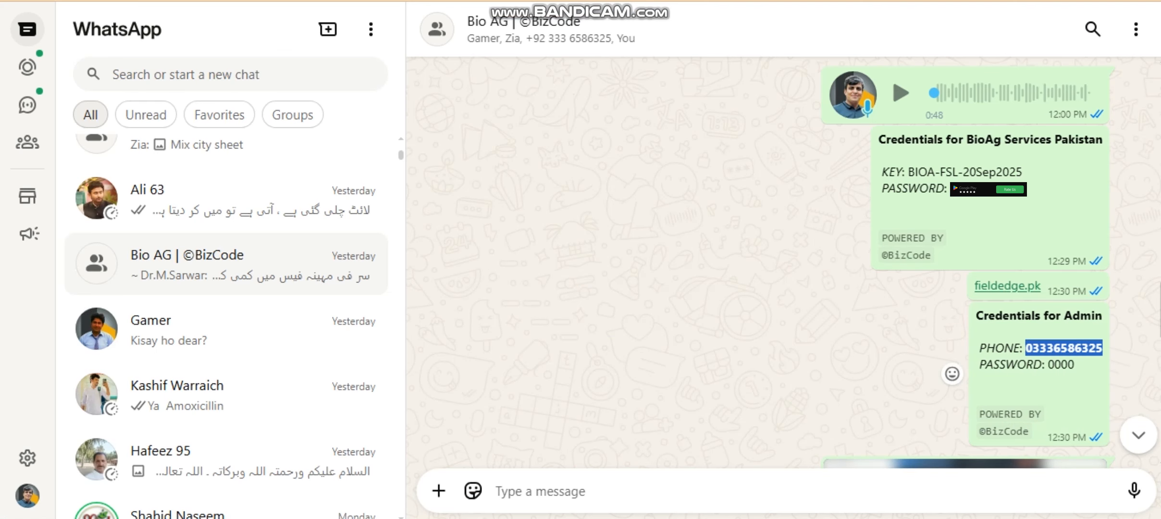
pyautogui.hotkey('ctrl', 'Tab')
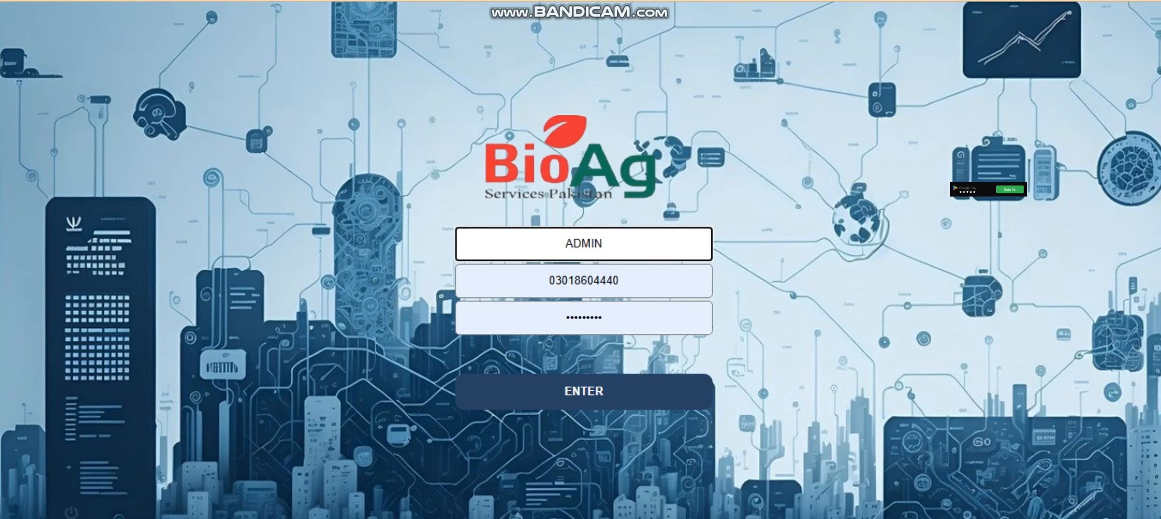
pyautogui.press('Tab')
pyautogui.hotkey('ctrl', 'v')
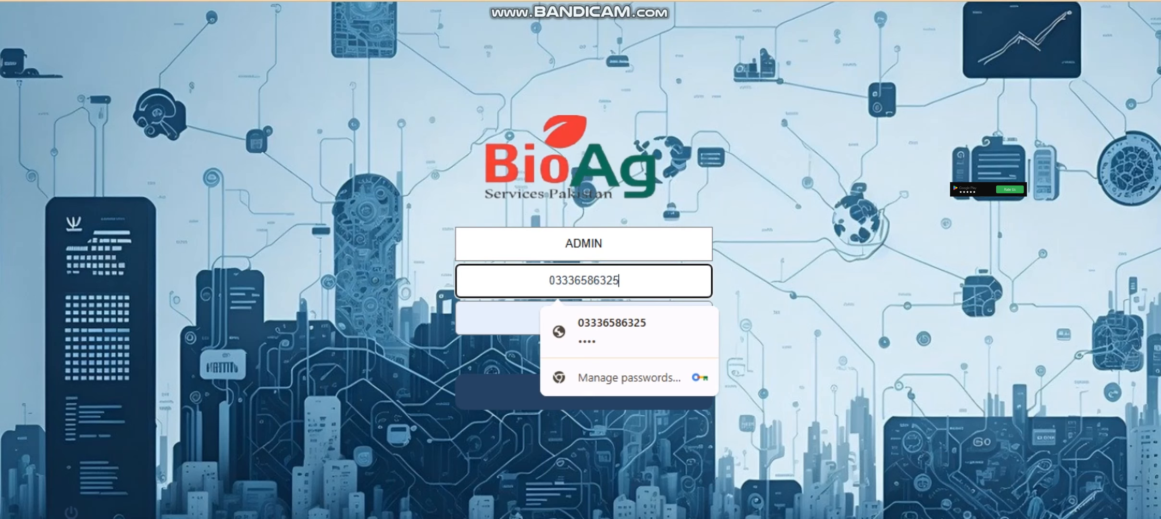
# - Enter the admin password and log in
pyautogui.hotkey('alt', 'Tab')
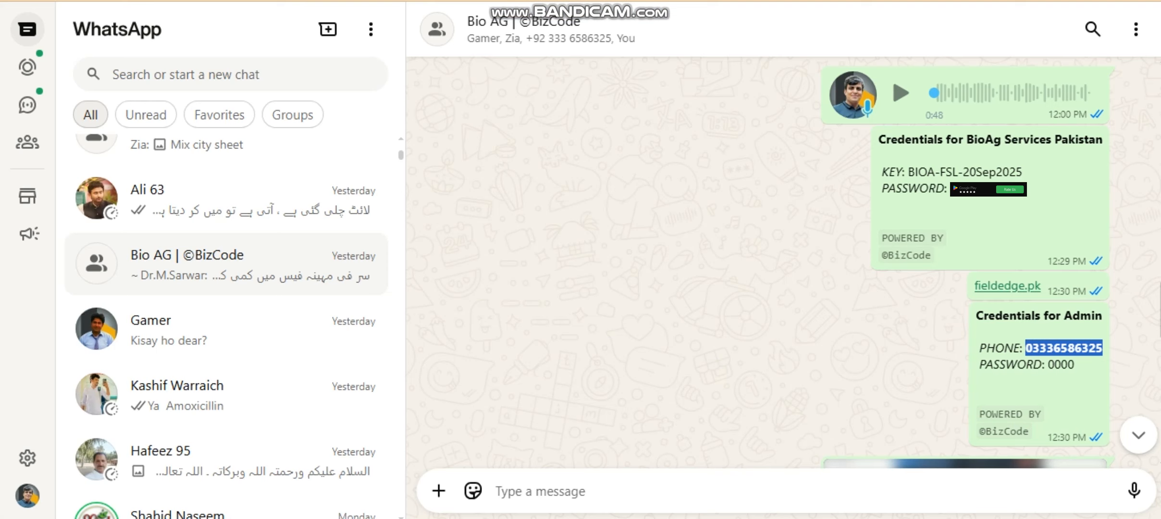
pyautogui.hotkey('alt', 'Tab')
pyautogui.press('Tab')
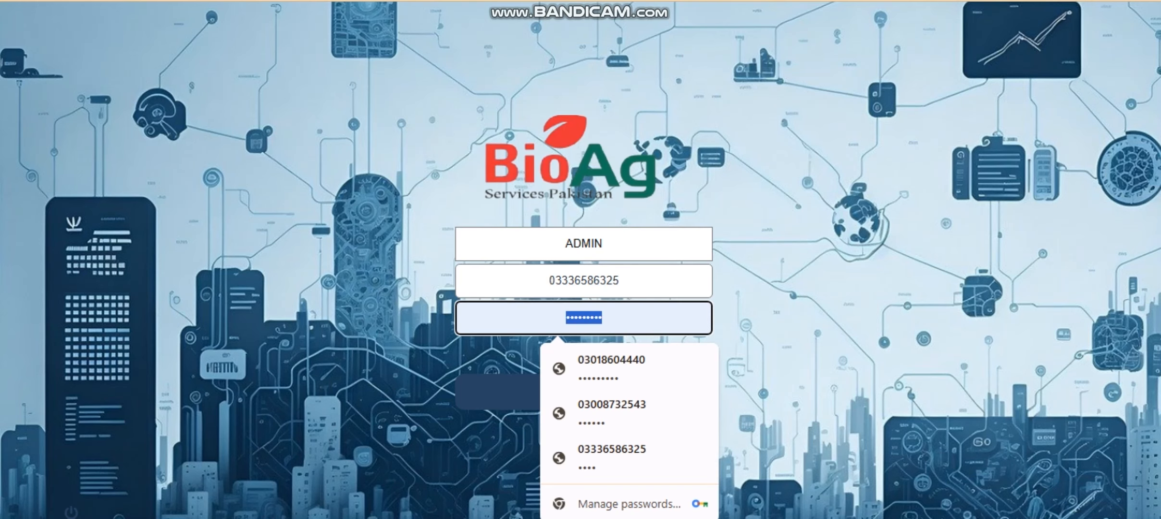
pyautogui.write('••••')
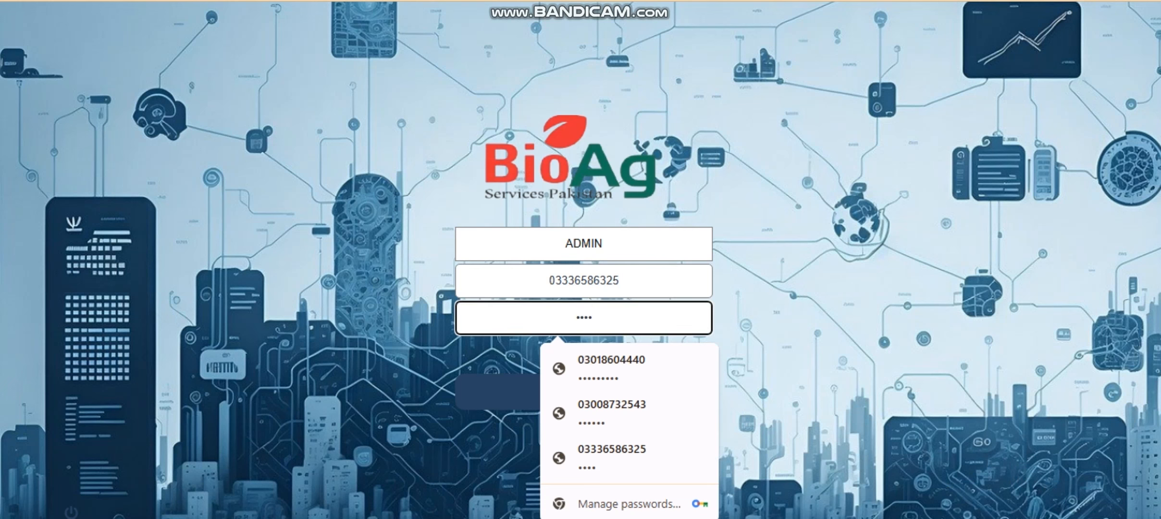
pyautogui.press('Tab')
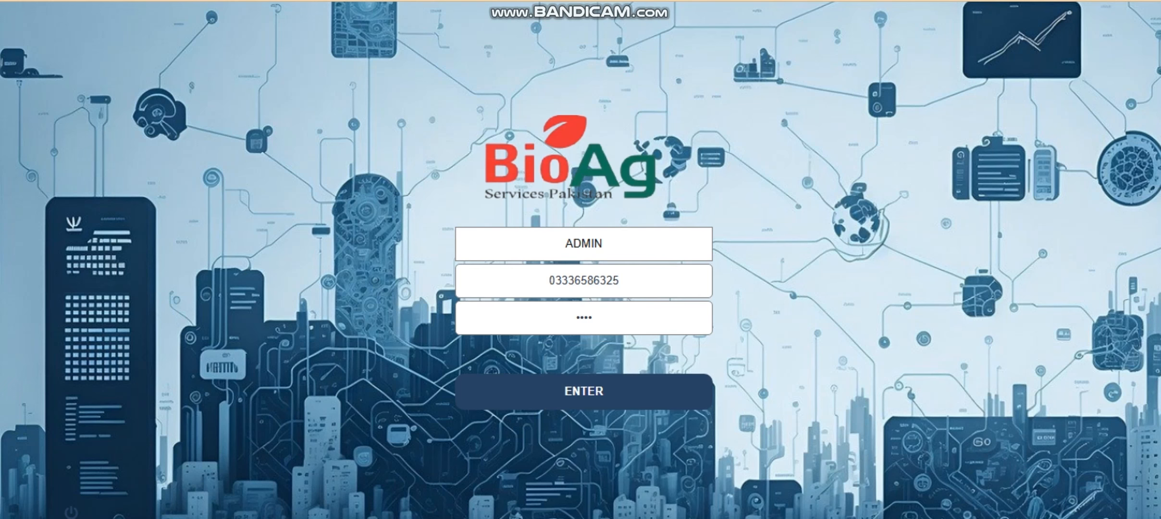
pyautogui.press('Return')
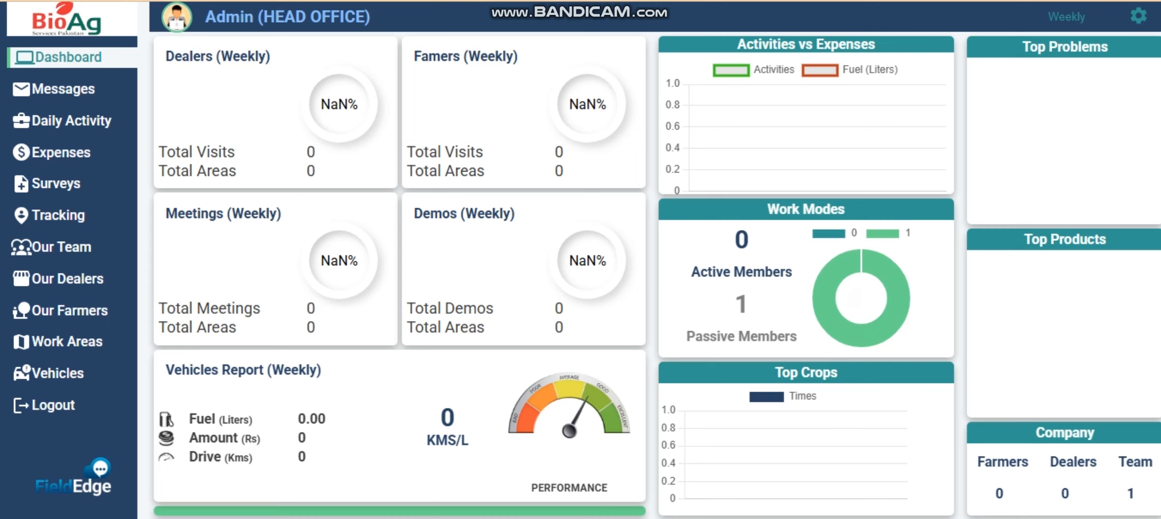
# - Go to Add Designations from the gear menu
pyautogui.click(1139, 16)
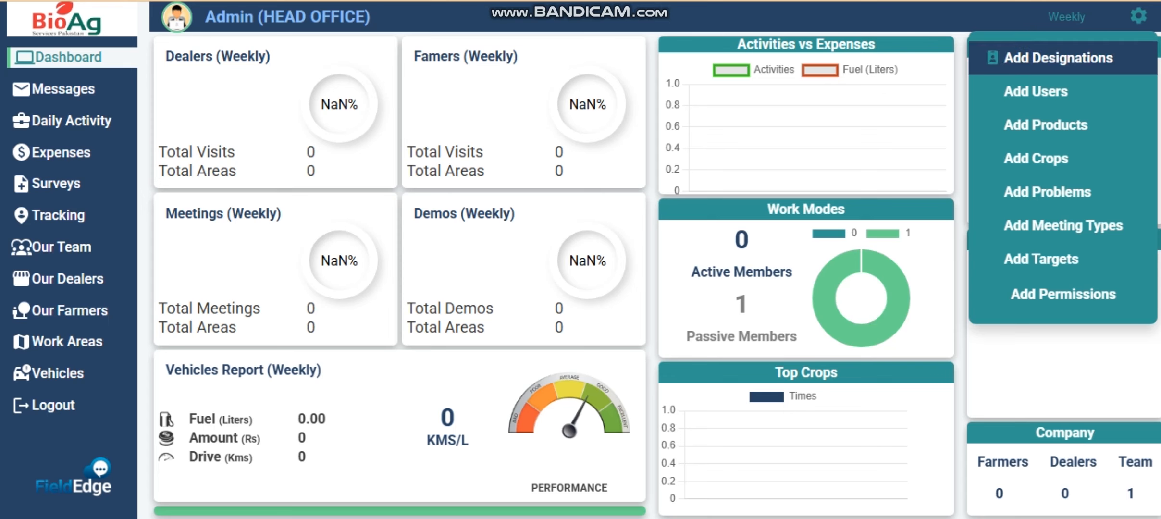
pyautogui.click(1058, 57)
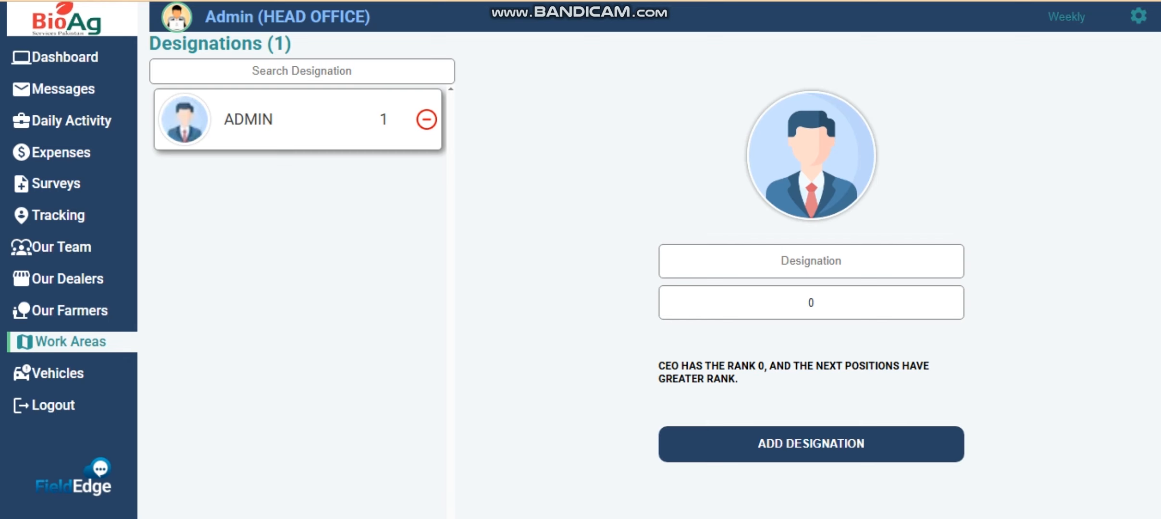
# - Add the designation CEO with rank 1
pyautogui.click(812, 261)
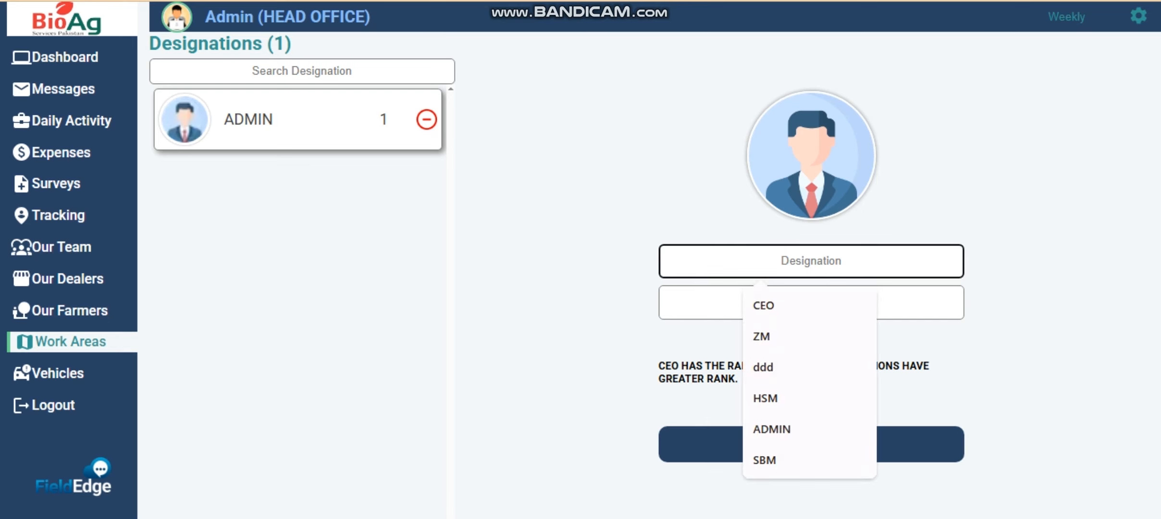
pyautogui.write('CEO')
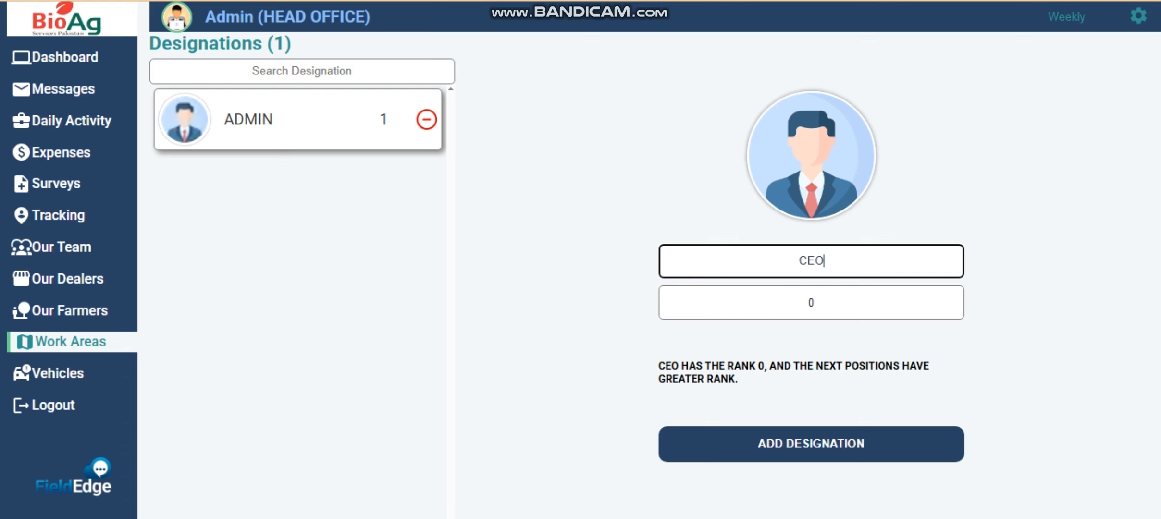
pyautogui.press('Tab')
pyautogui.write('1')
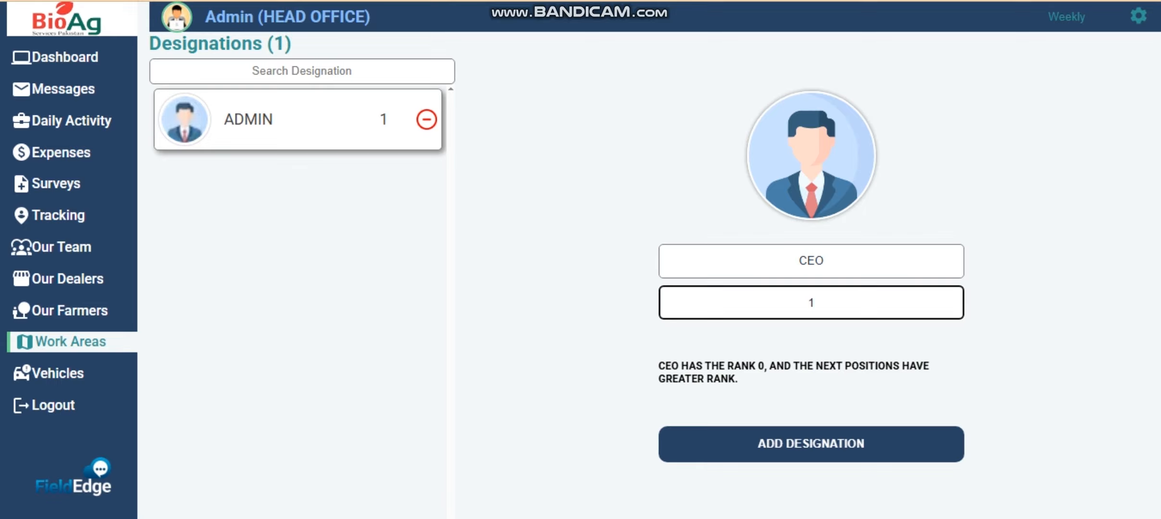
pyautogui.click(811, 443)
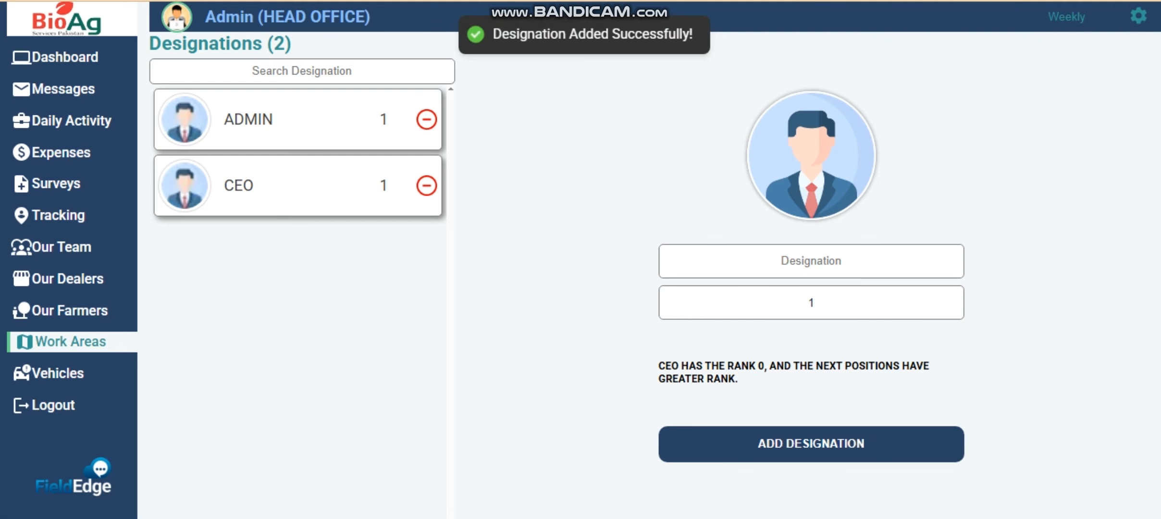
# - Add the designation Zonal Manager with rank 2
pyautogui.click(811, 261)
pyautogui.write('Z')
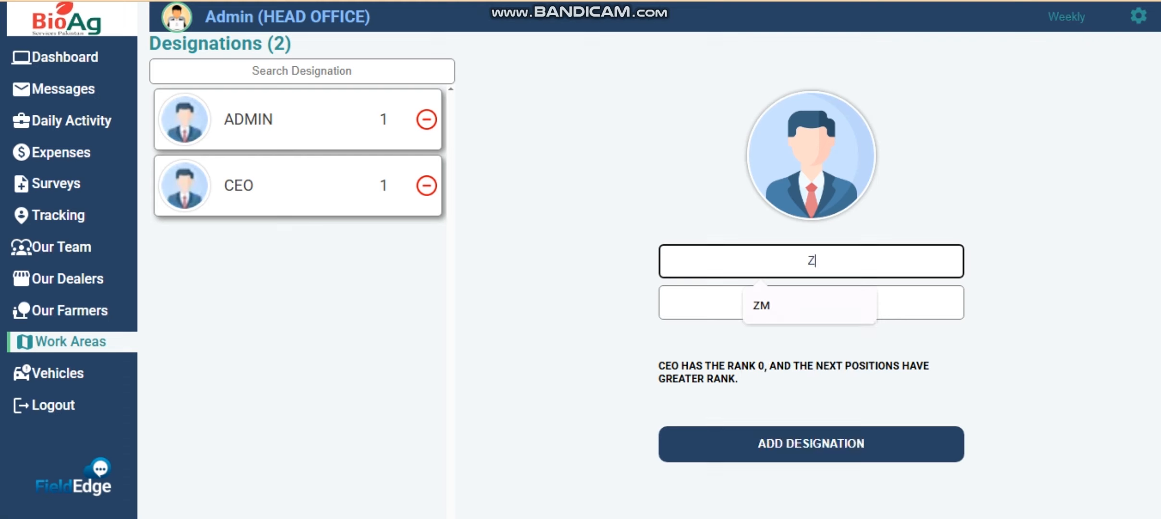
pyautogui.write('onal Manager')
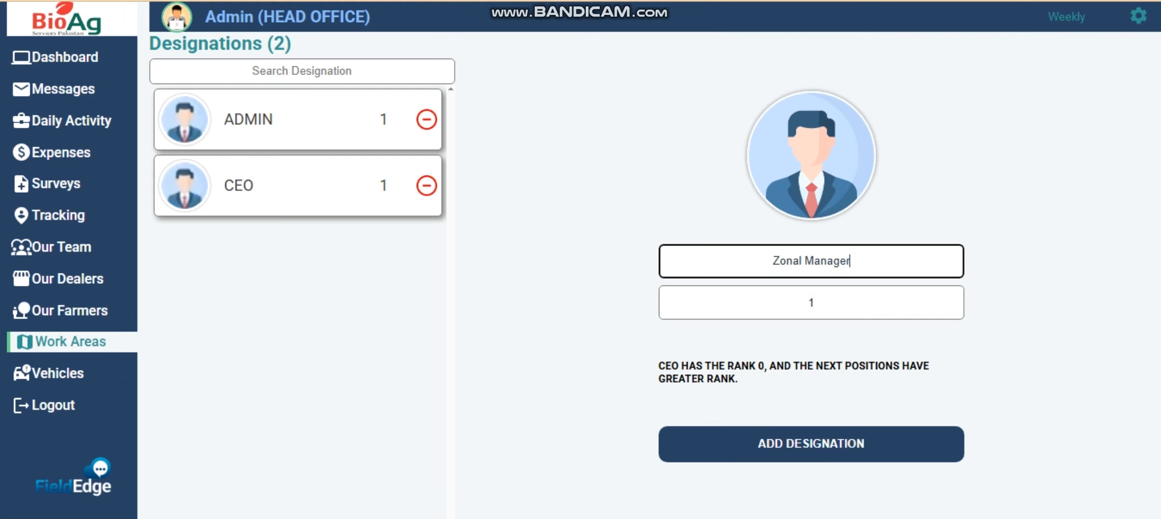
pyautogui.press('Tab')
pyautogui.write('2')
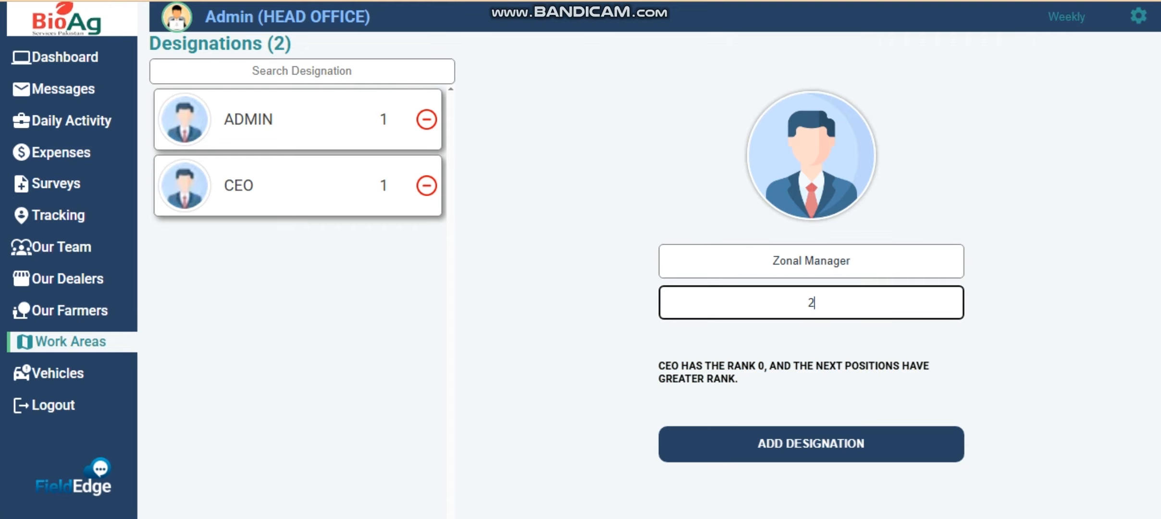
pyautogui.press('Return')
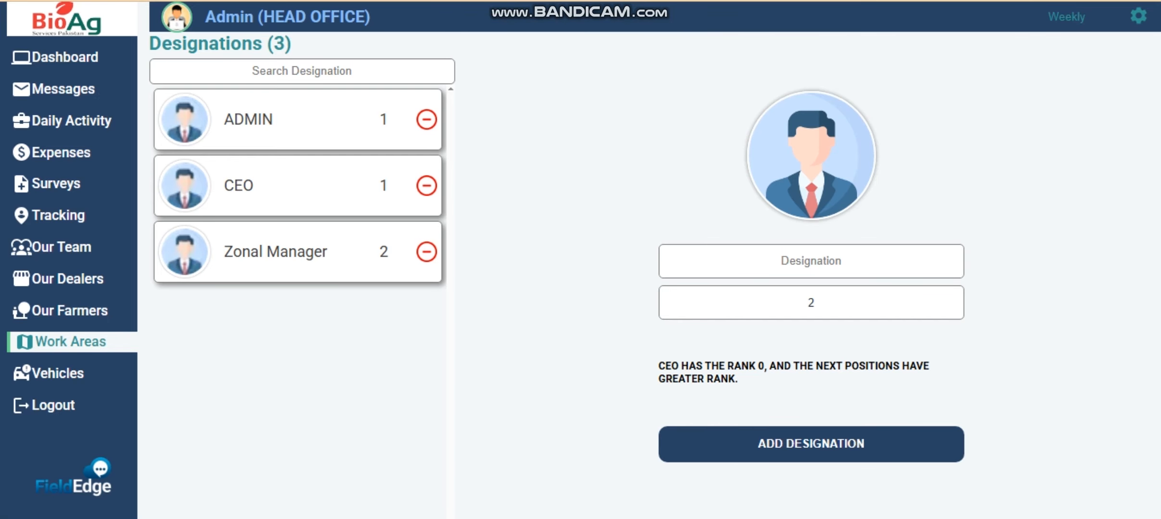
pyautogui.click(1138, 16)
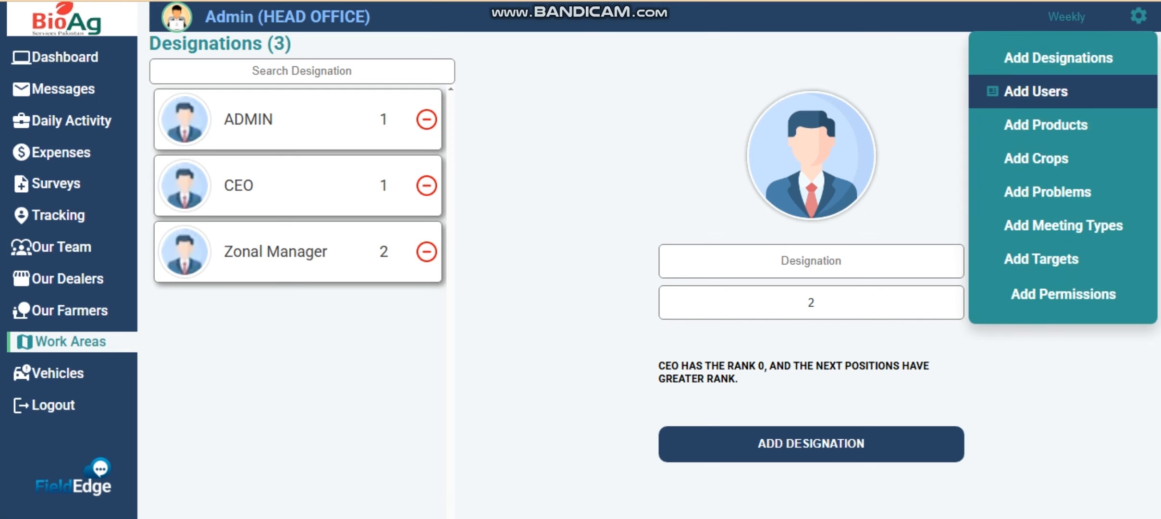
# - On the Add User form, set the helpline headset image as the user's photo
pyautogui.click(1036, 92)
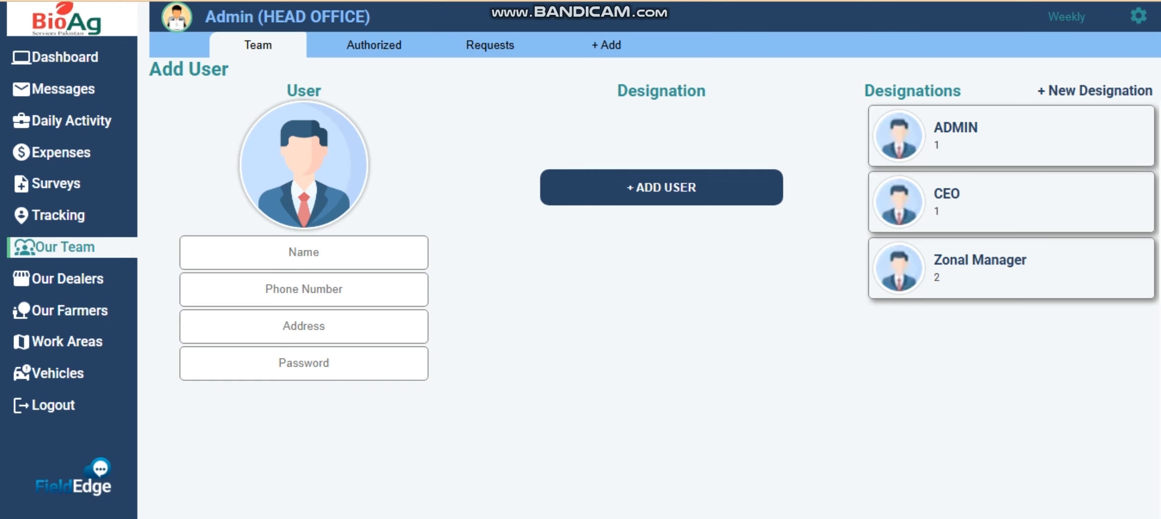
pyautogui.click(303, 166)
pyautogui.doubleClick(994, 328)
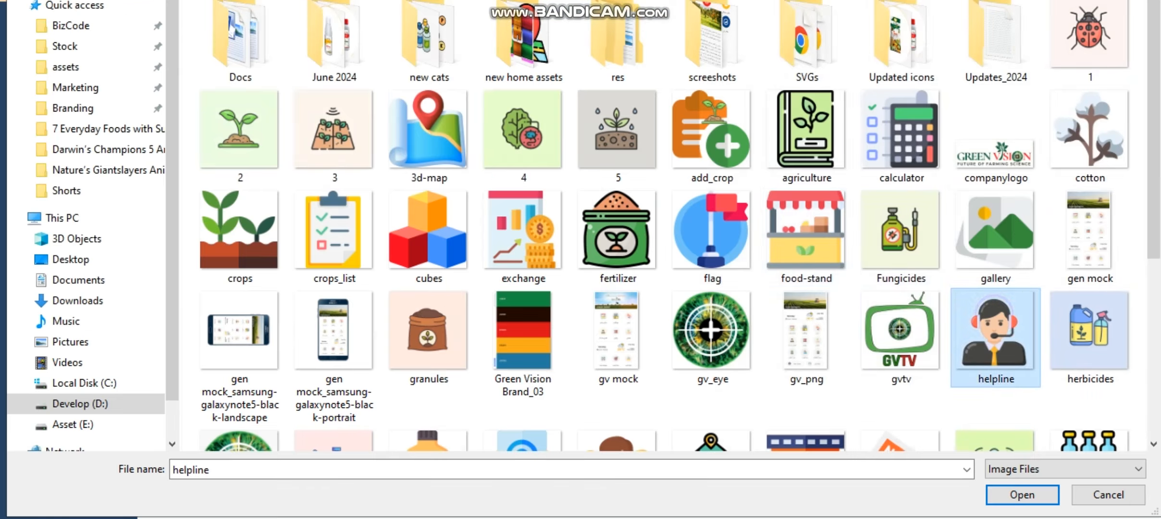
# - Fill in the new user's name, phone number, a placeholder address and a password
pyautogui.click(304, 252)
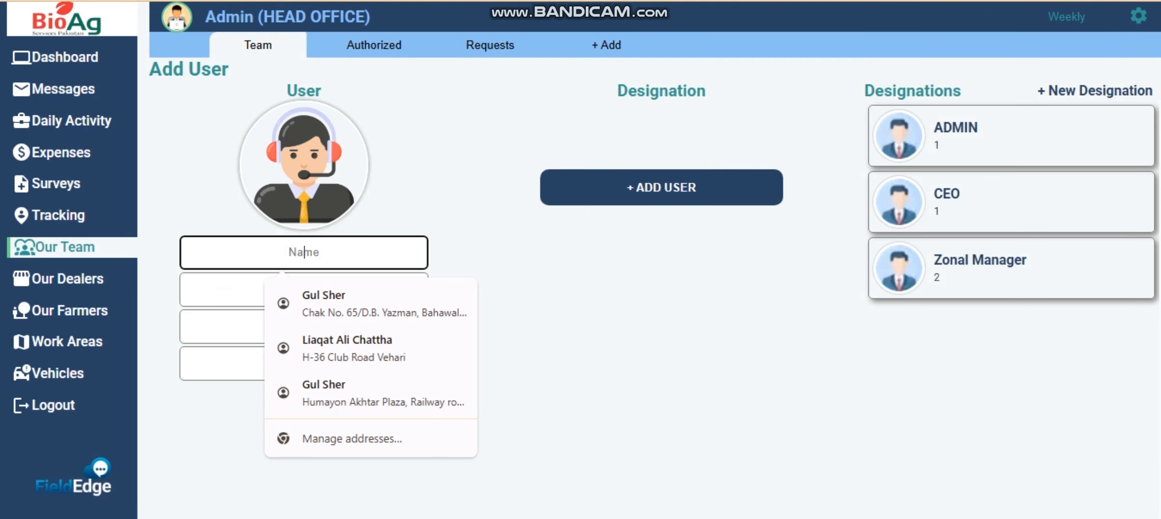
pyautogui.write('Abdullah')
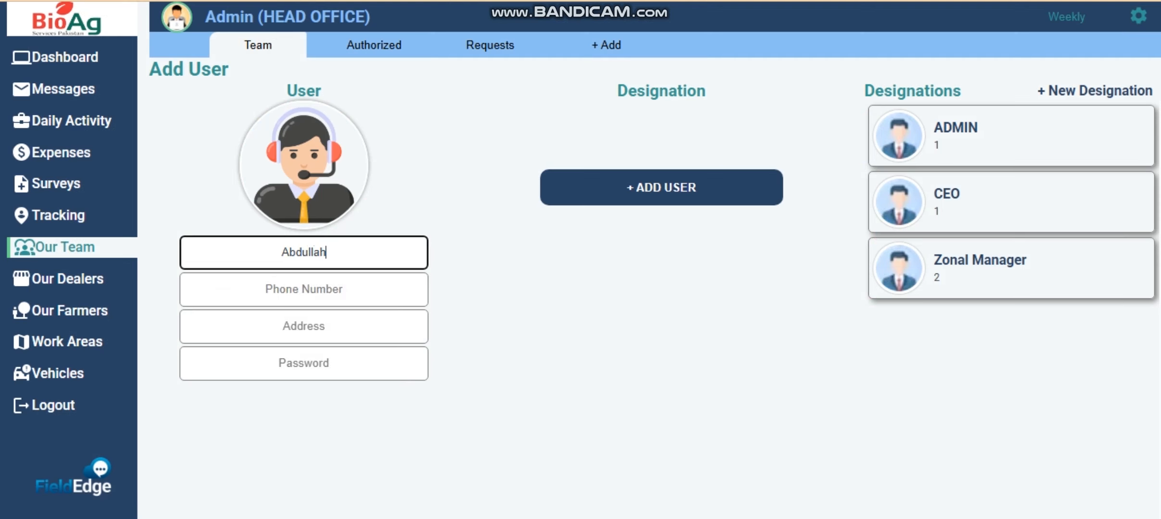
pyautogui.press('Tab')
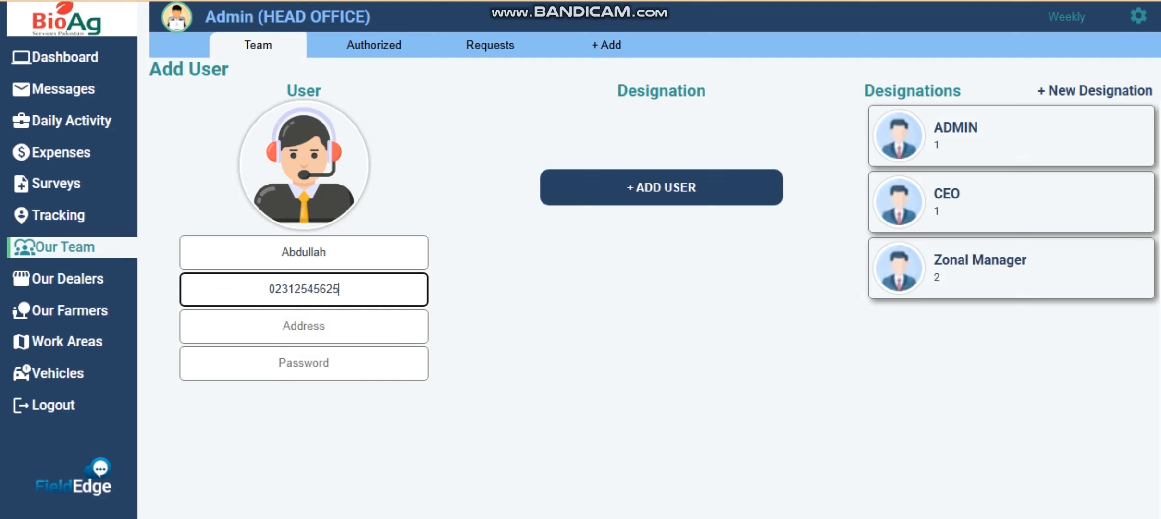
pyautogui.press('Tab')
pyautogui.write('Ad')
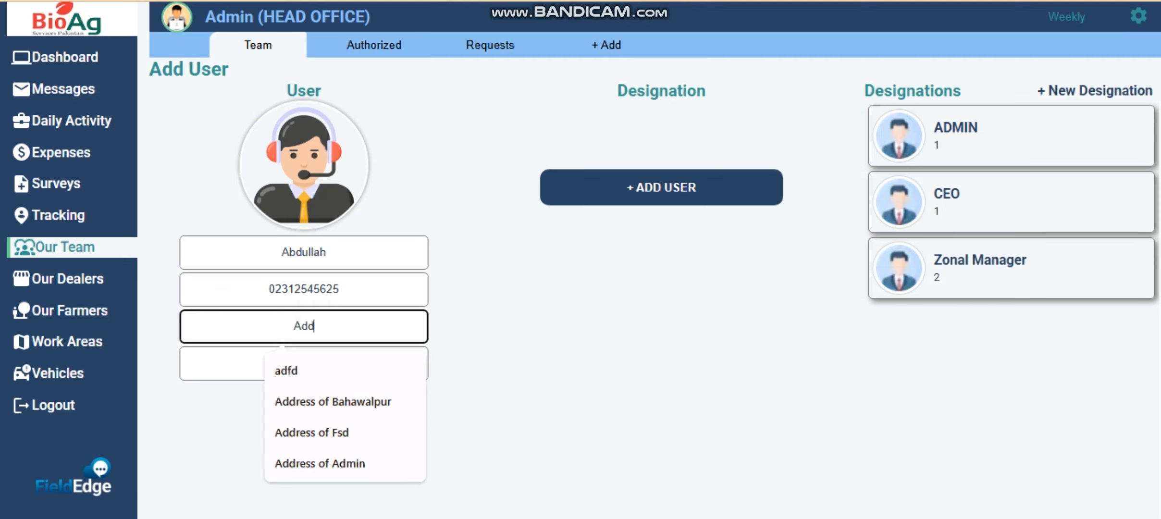
pyautogui.write('dress is this')
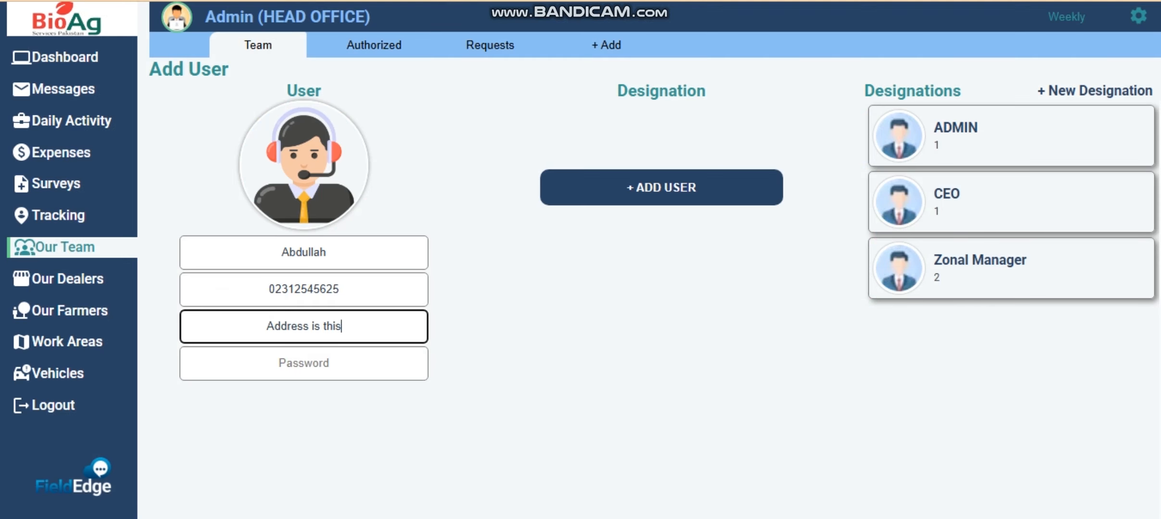
pyautogui.write('.')
pyautogui.press('Tab')
pyautogui.write('password')
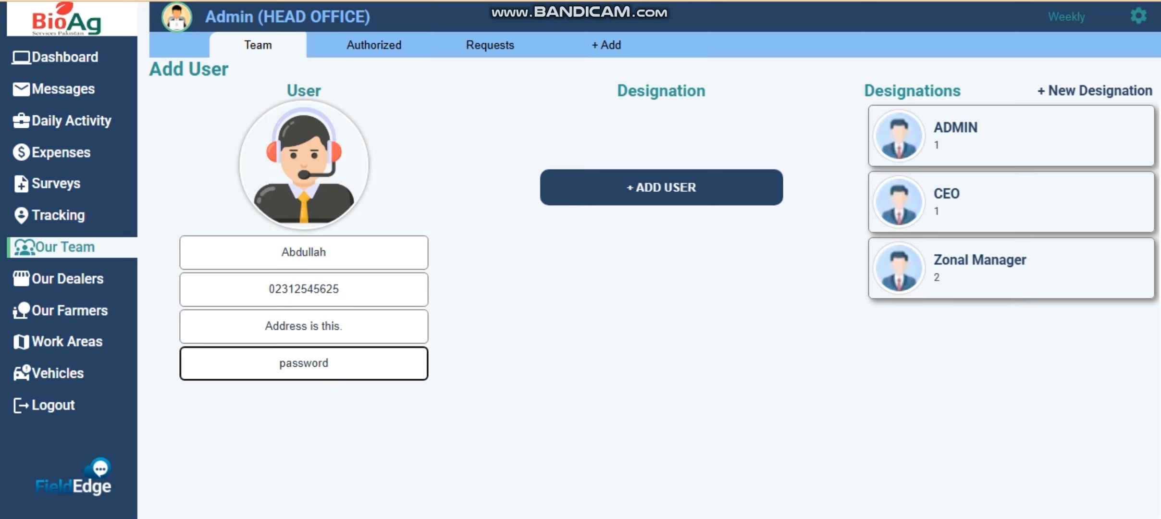
# - Set the new user's designation to ADMIN
pyautogui.click(1012, 136)
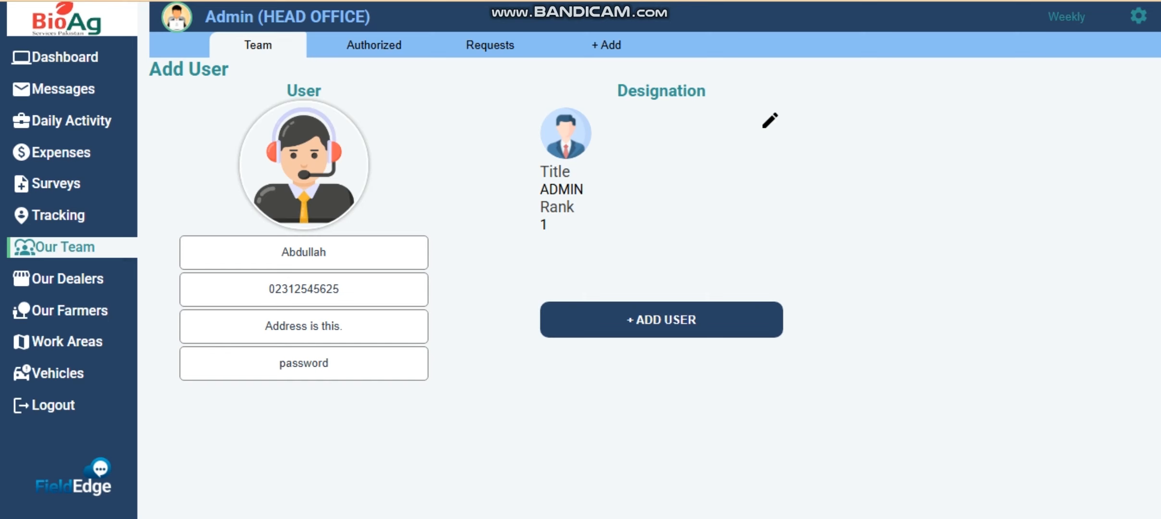
pyautogui.click(770, 121)
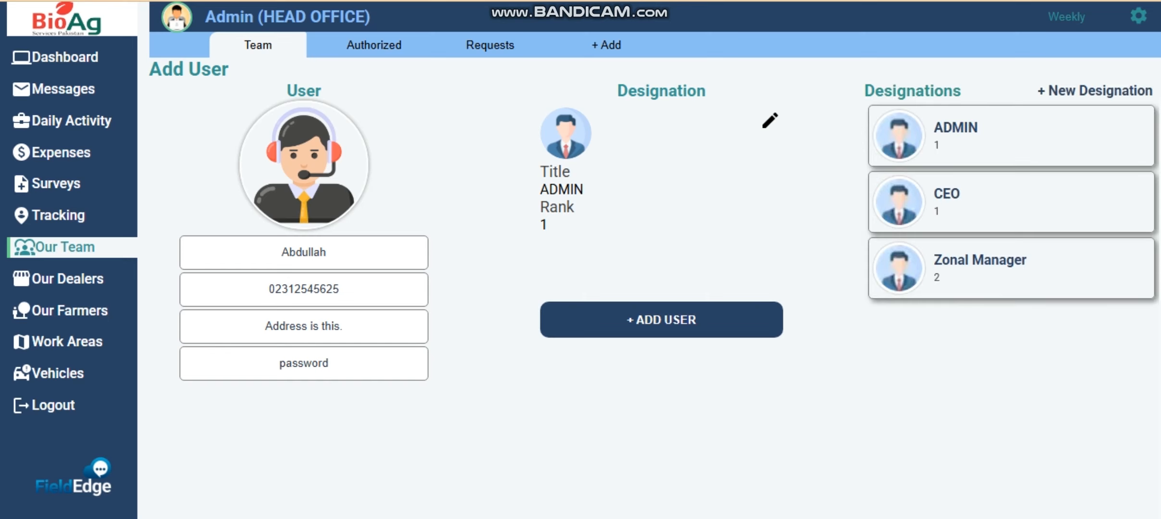
pyautogui.click(990, 267)
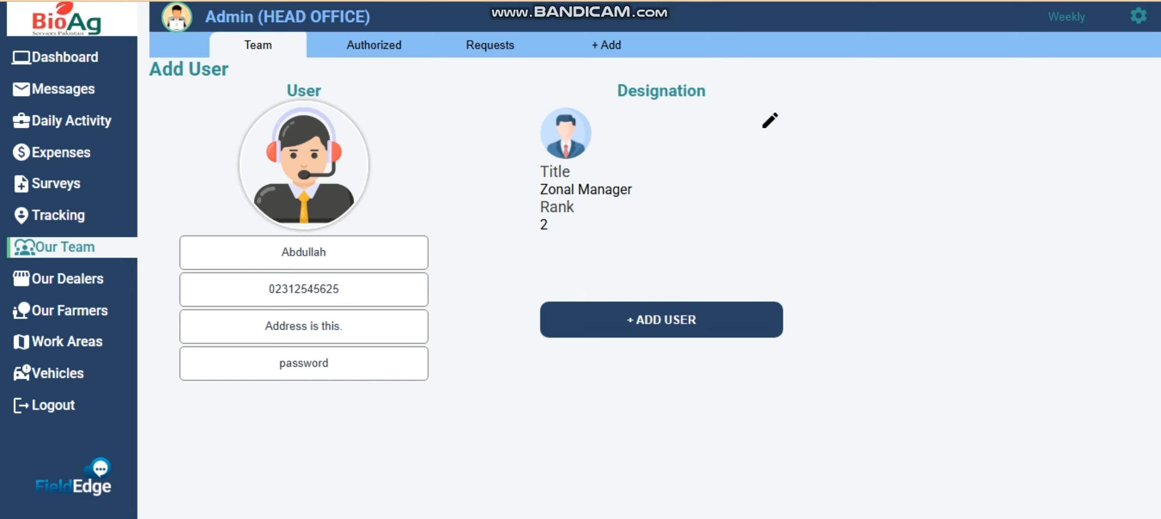
pyautogui.click(770, 121)
pyautogui.click(985, 134)
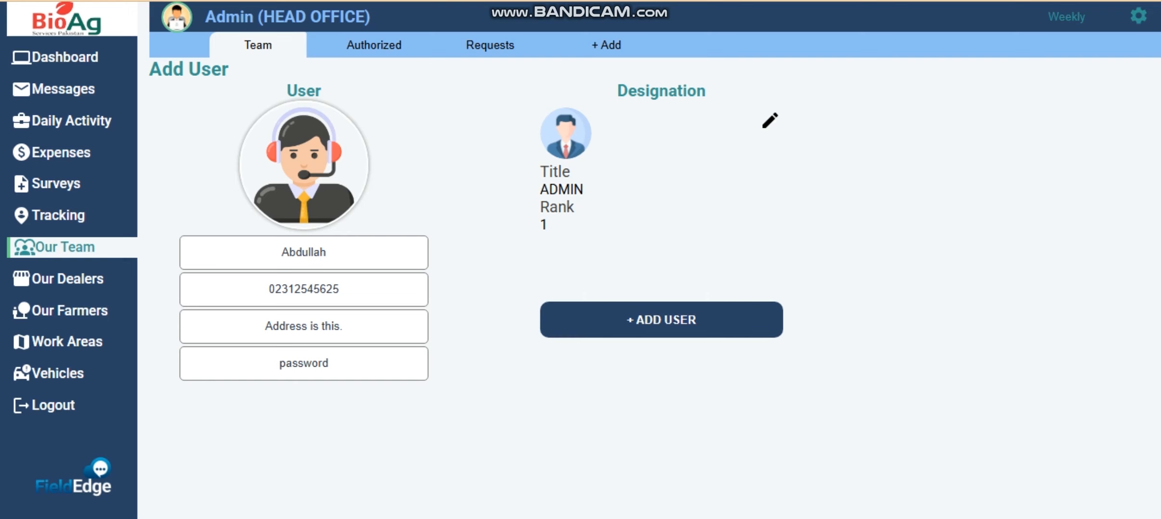
# - Add the user, dismiss the success alert, and view the Our Team list
pyautogui.click(661, 320)
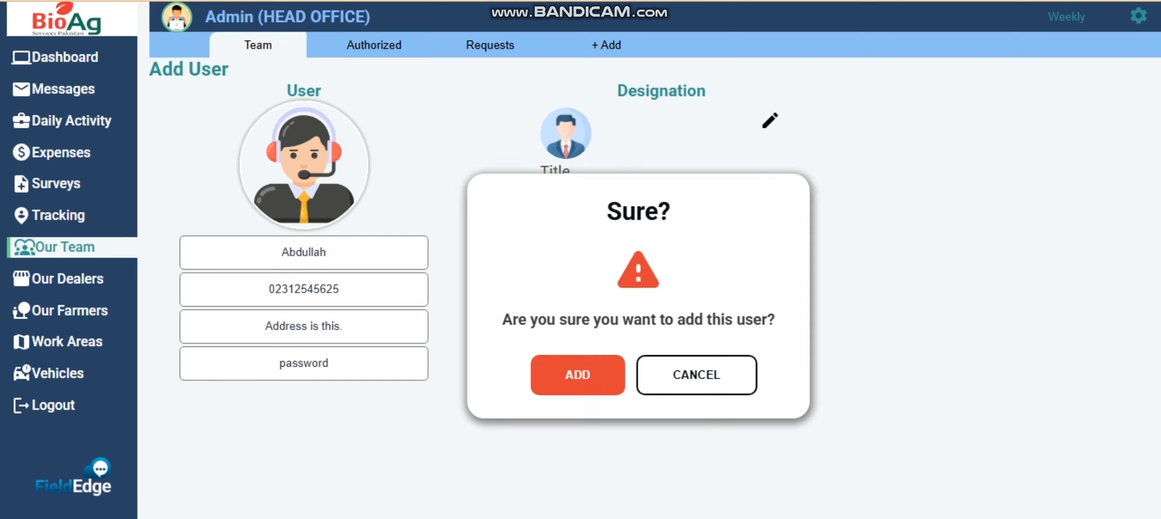
pyautogui.click(577, 375)
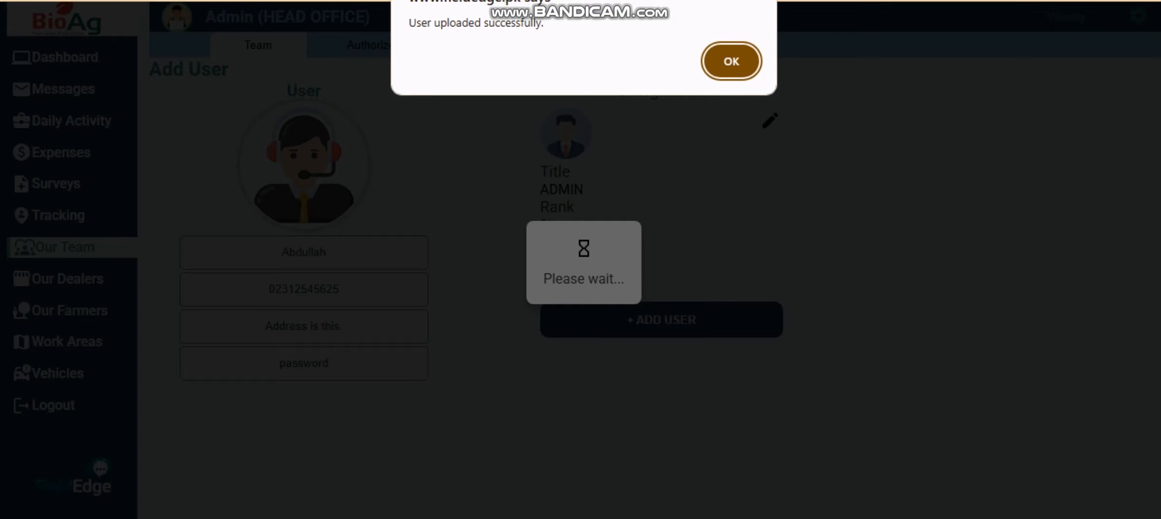
pyautogui.press('Return')
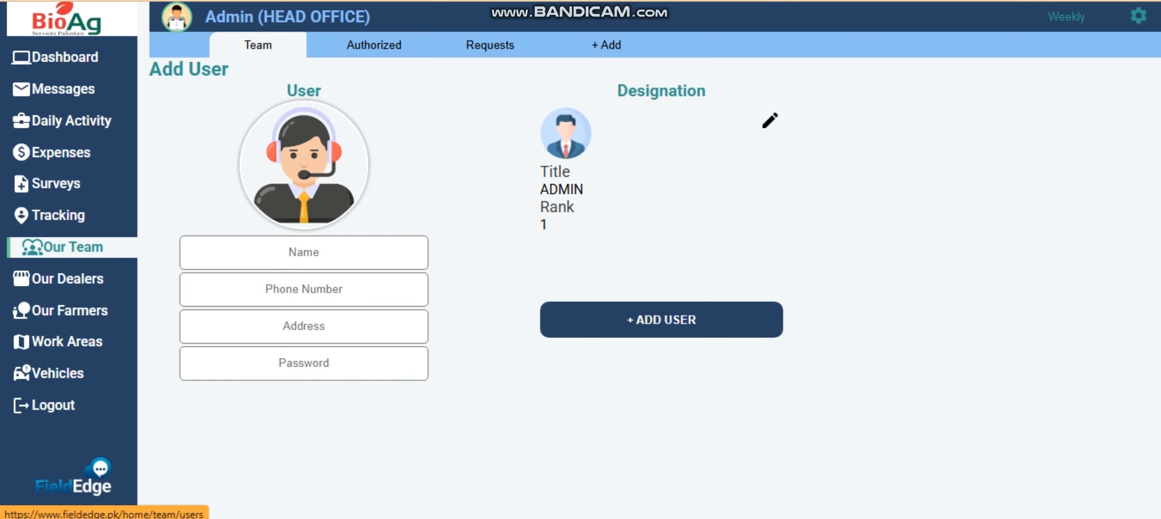
pyautogui.click(72, 247)
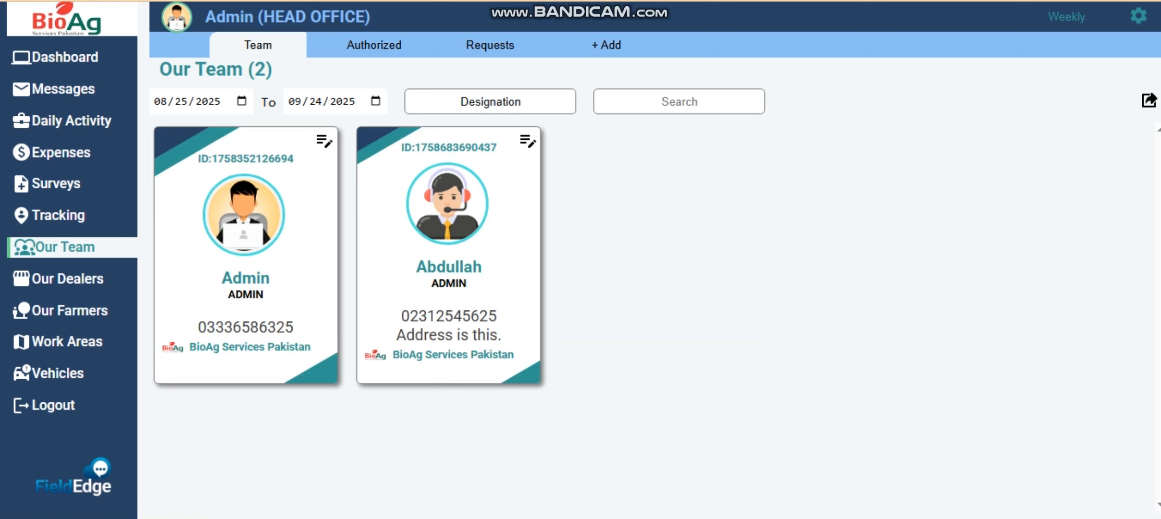
pyautogui.click(1139, 15)
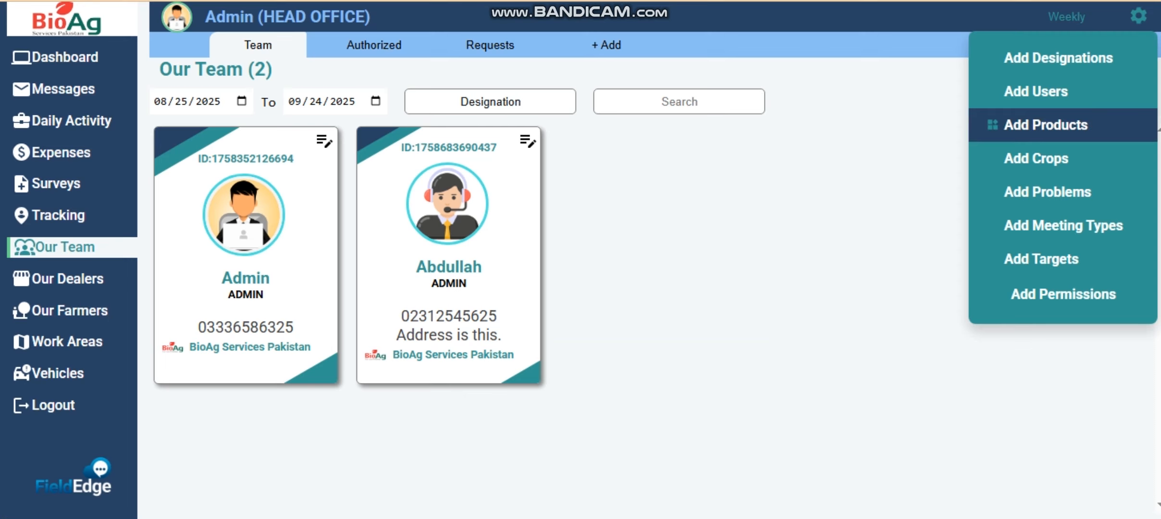
# - Add the product Tarzan Herbicide with the herbicides image
pyautogui.click(1046, 125)
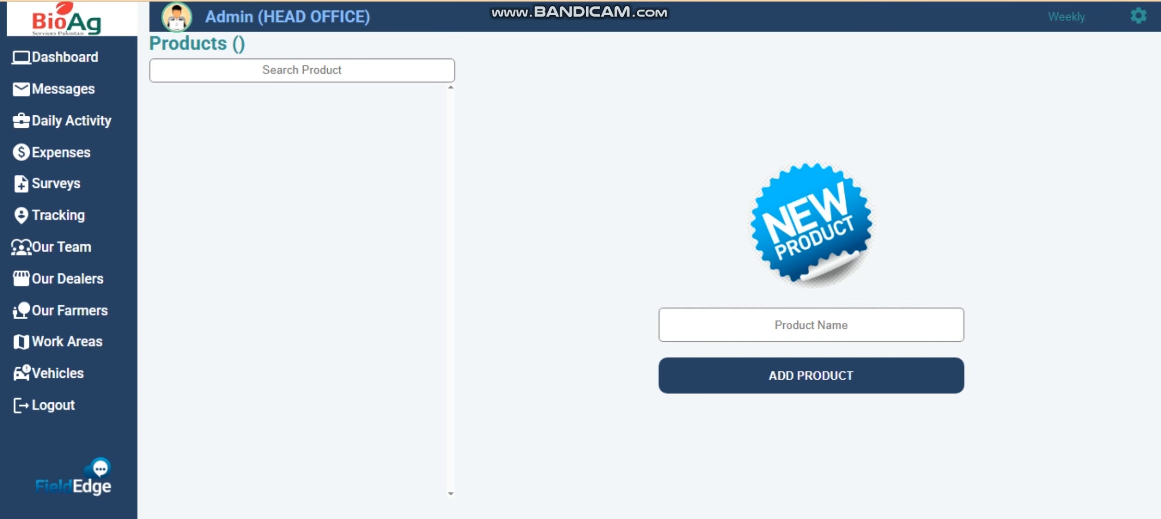
pyautogui.click(808, 235)
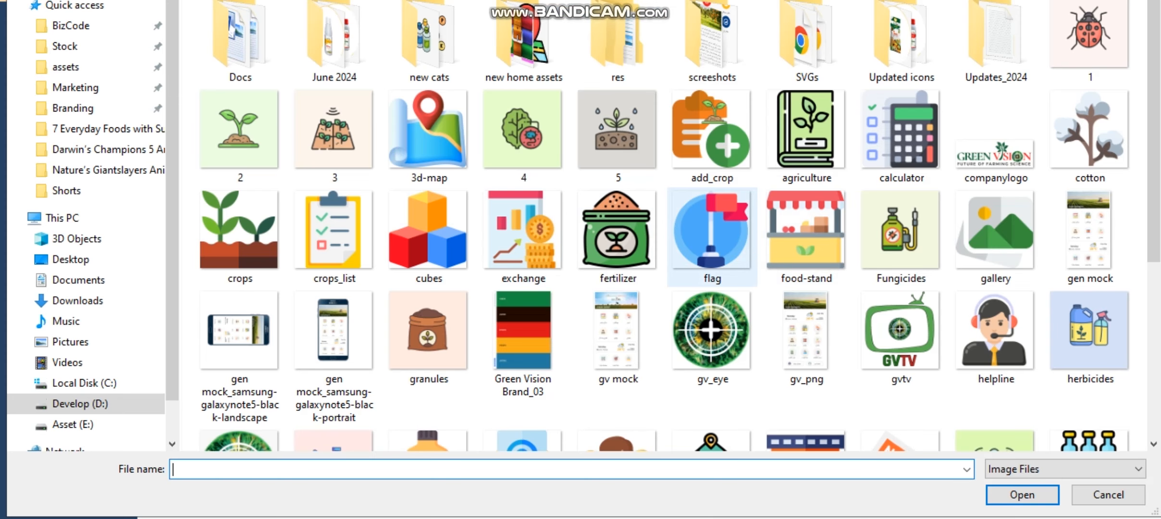
pyautogui.doubleClick(1090, 337)
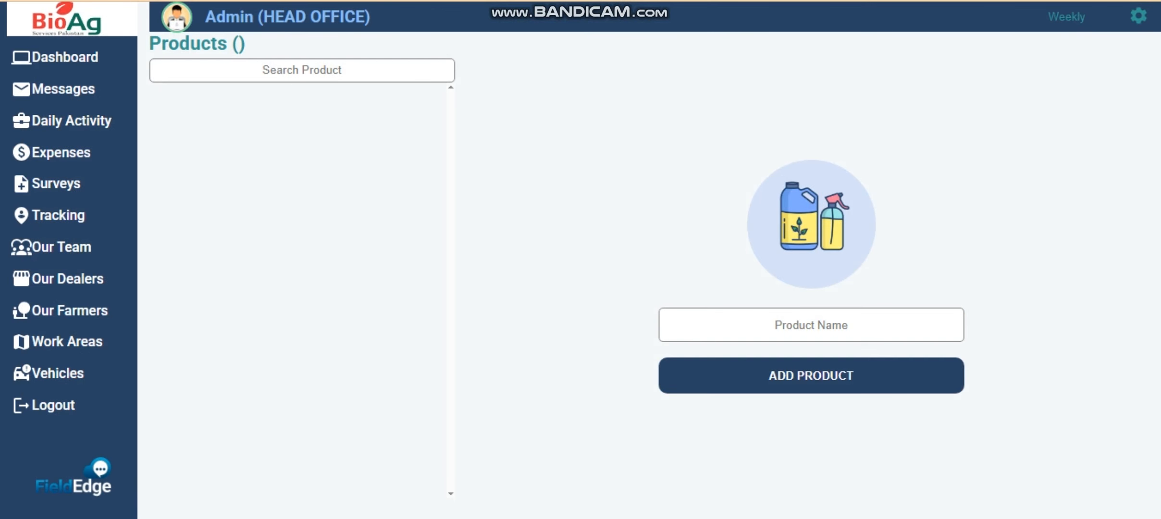
pyautogui.click(812, 325)
pyautogui.write('Tarzan')
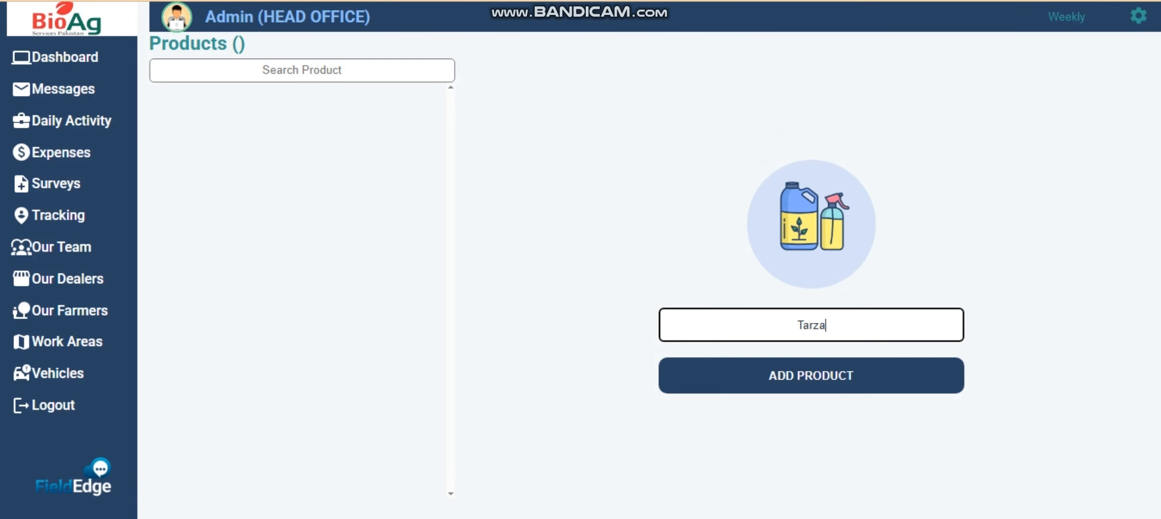
pyautogui.write(' Herbicide')
pyautogui.press('Return')
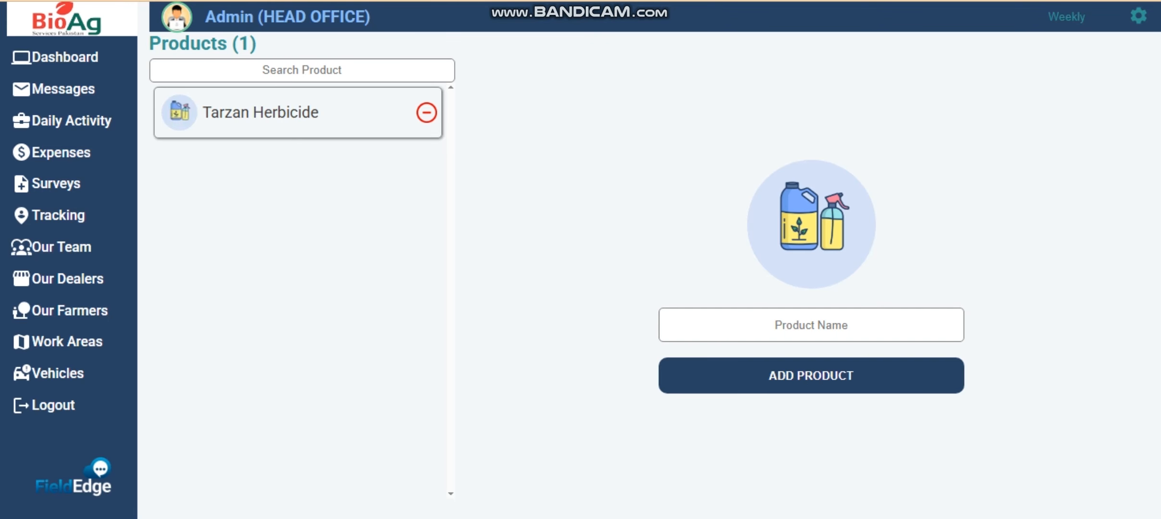
# - Add a trial product Flag ship with the flag image, then delete it
pyautogui.click(810, 231)
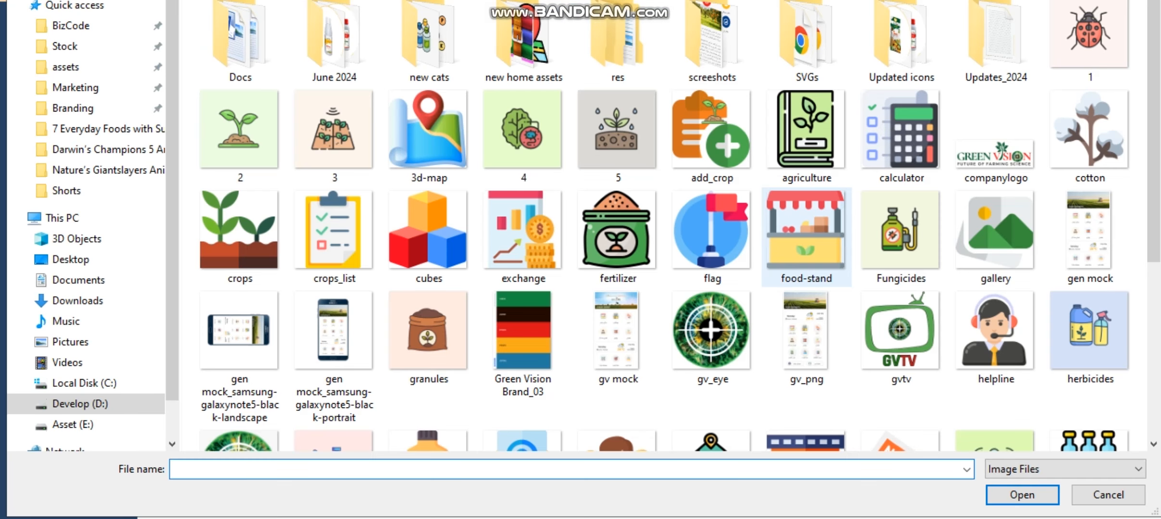
pyautogui.doubleClick(731, 269)
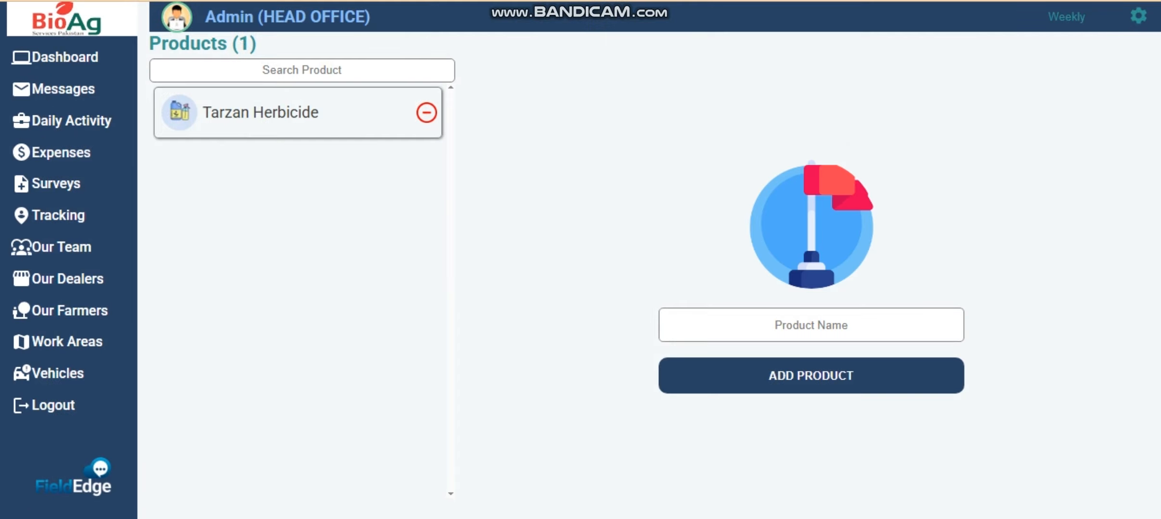
pyautogui.click(812, 325)
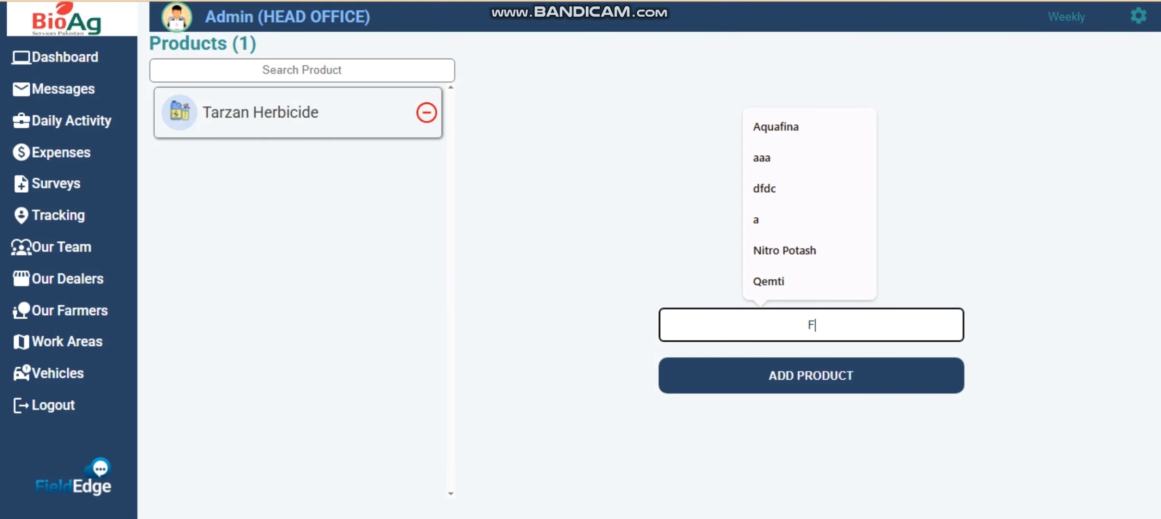
pyautogui.write('Flag ship')
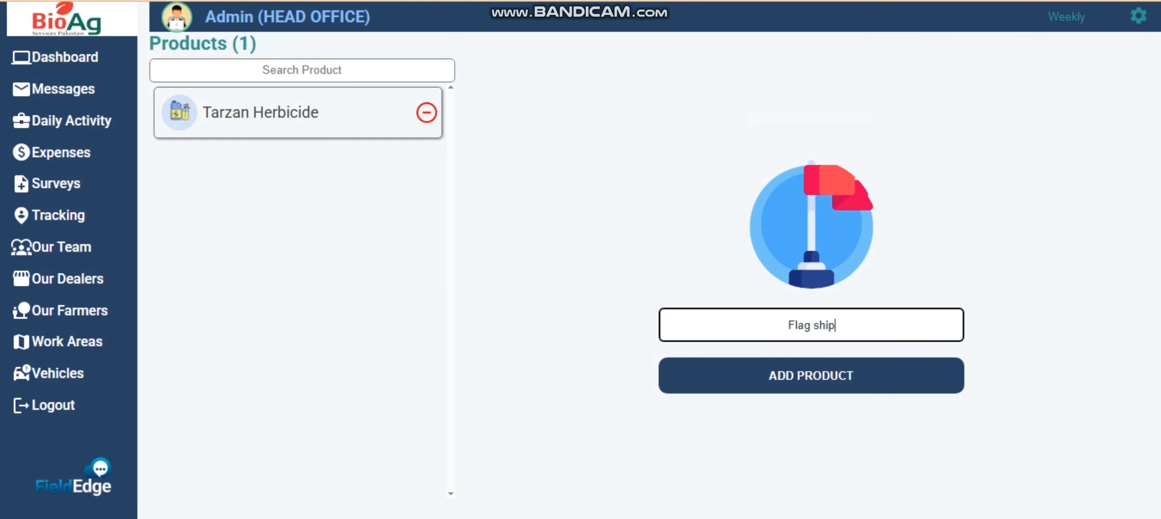
pyautogui.press('Return')
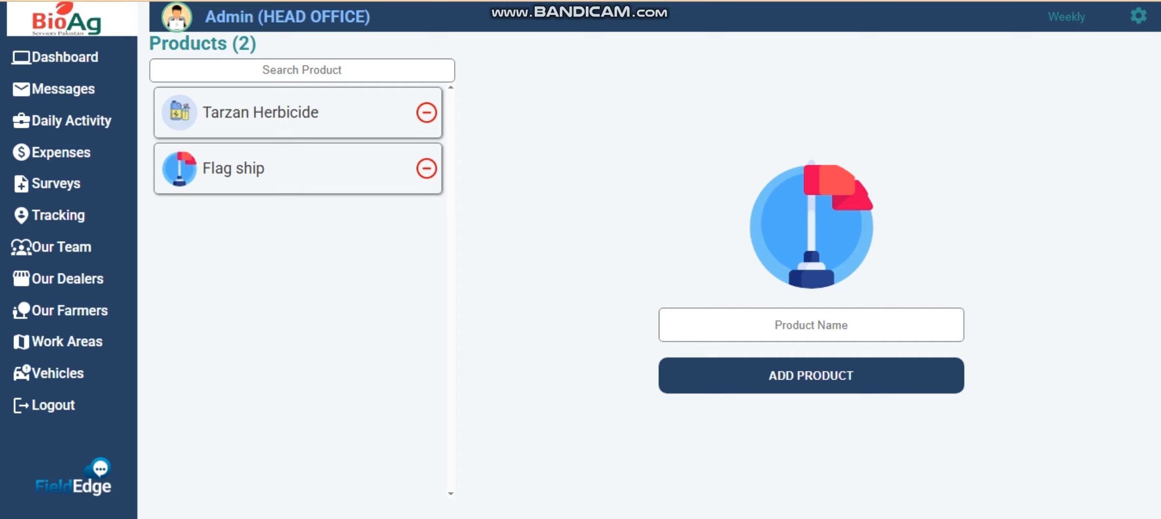
pyautogui.click(427, 169)
pyautogui.click(560, 376)
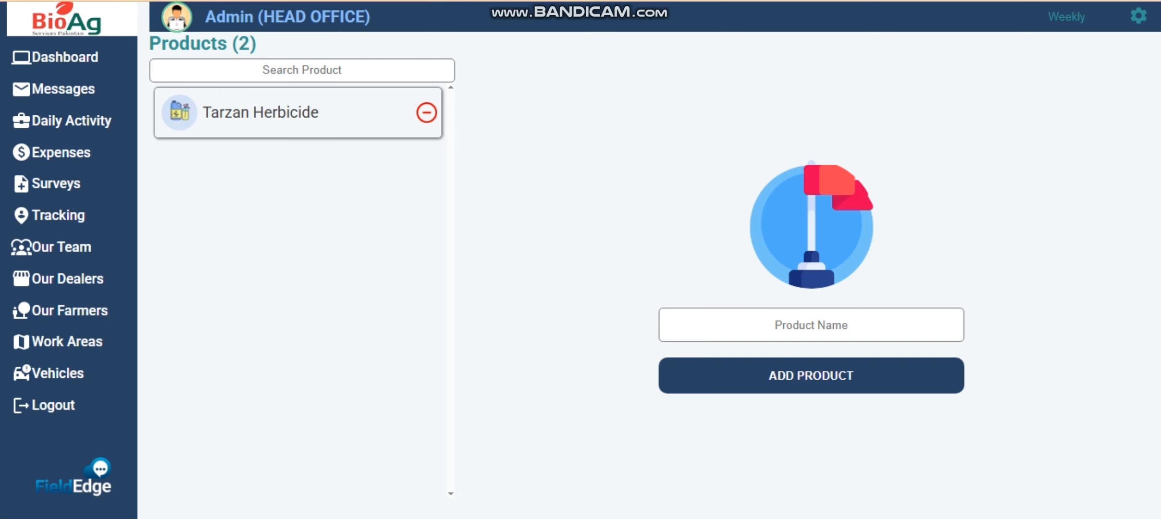
# - Add the crop Herb with the sprout picture
pyautogui.click(1139, 15)
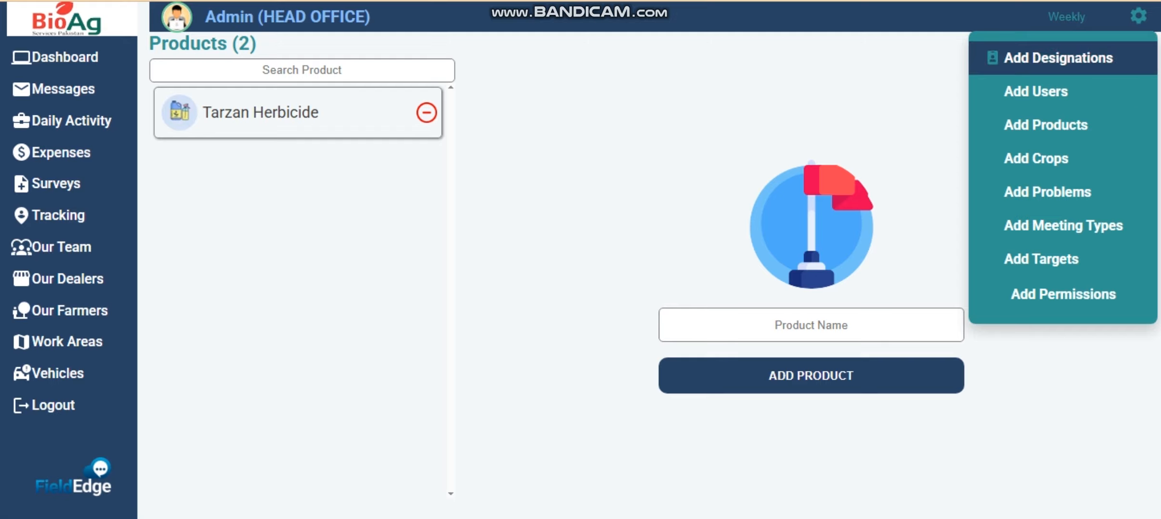
pyautogui.click(1036, 159)
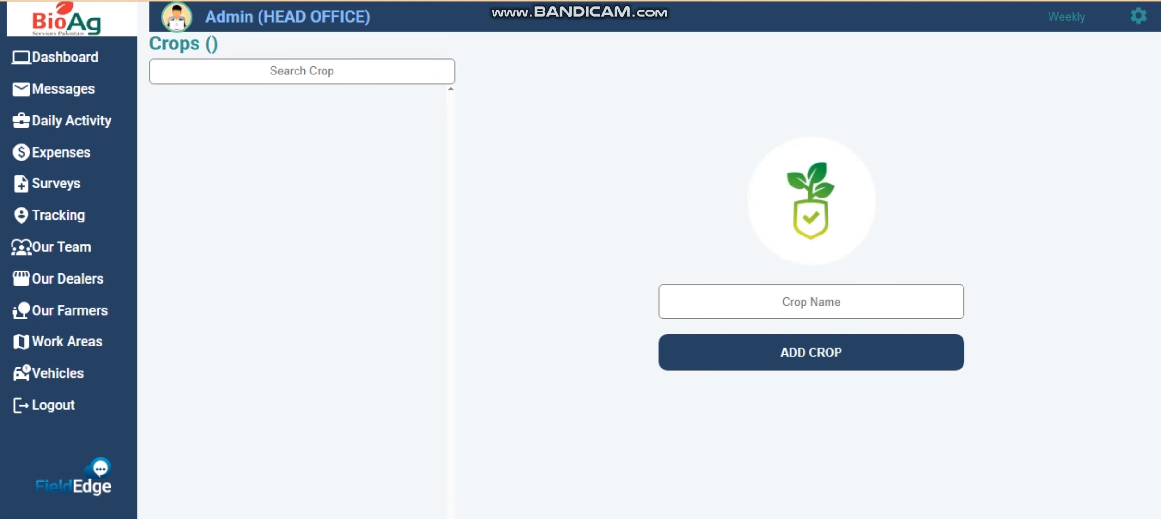
pyautogui.click(812, 206)
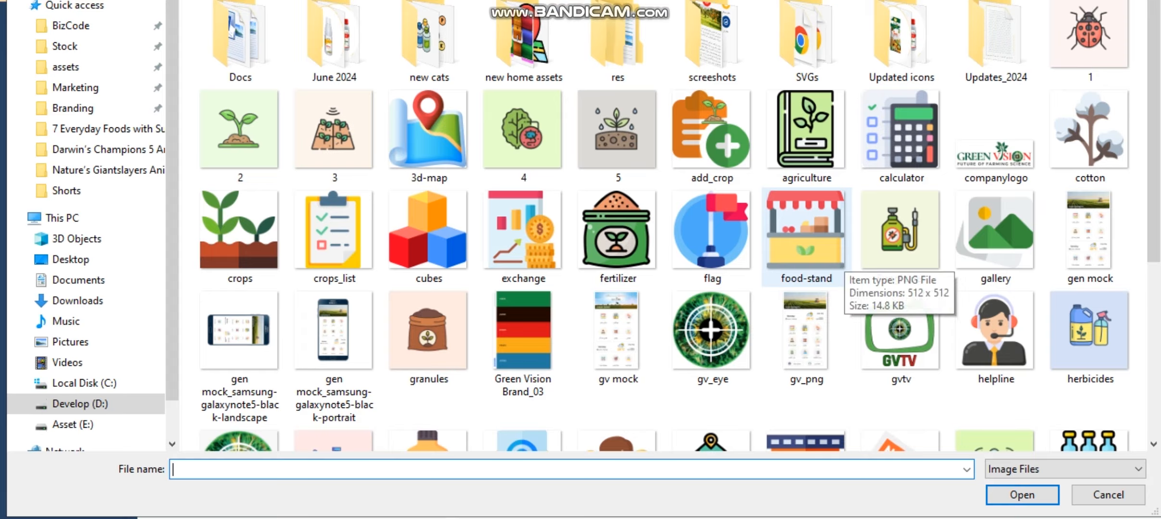
pyautogui.doubleClick(226, 139)
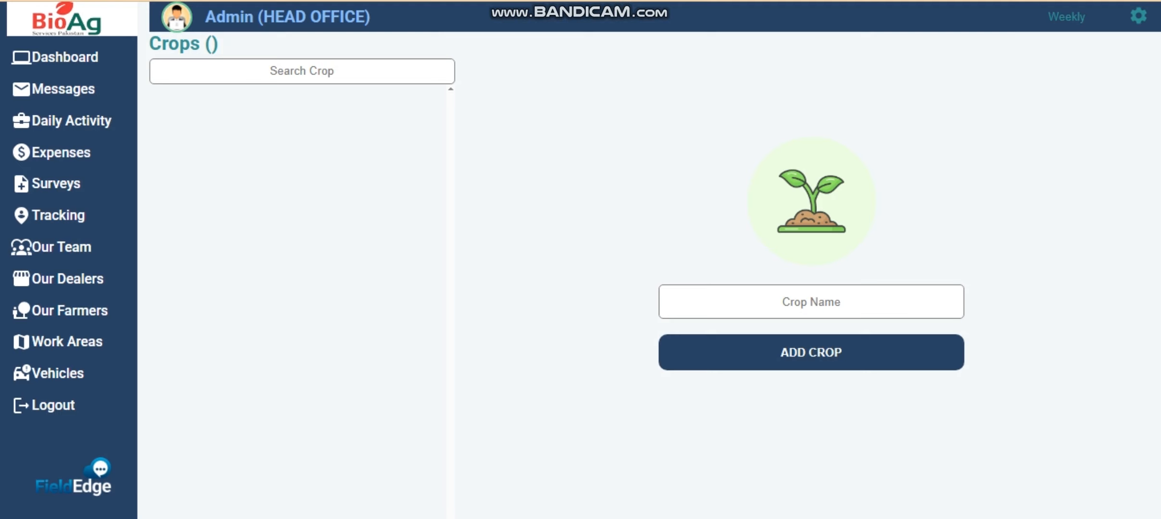
pyautogui.click(811, 302)
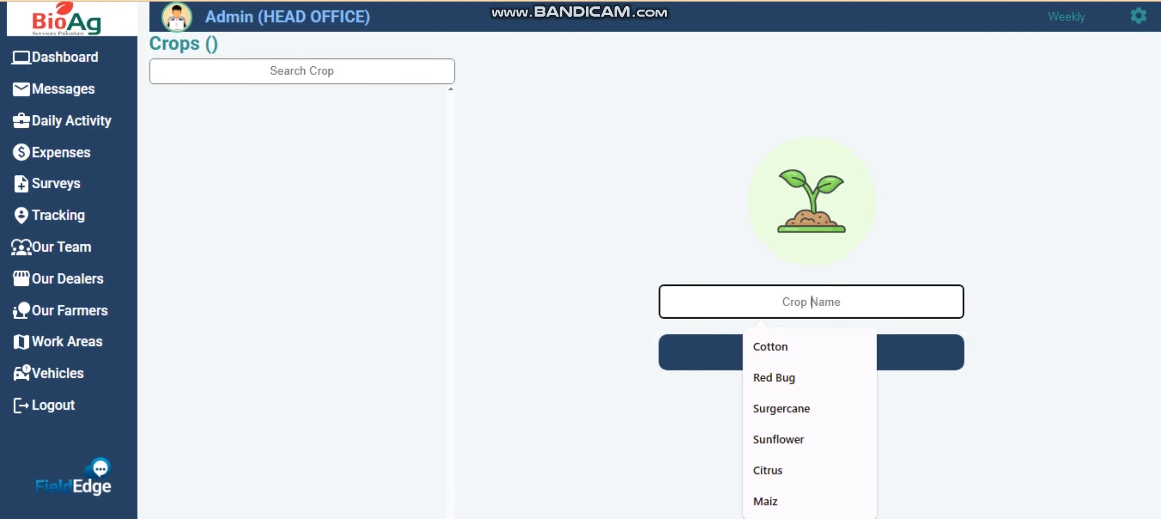
pyautogui.write('Herb')
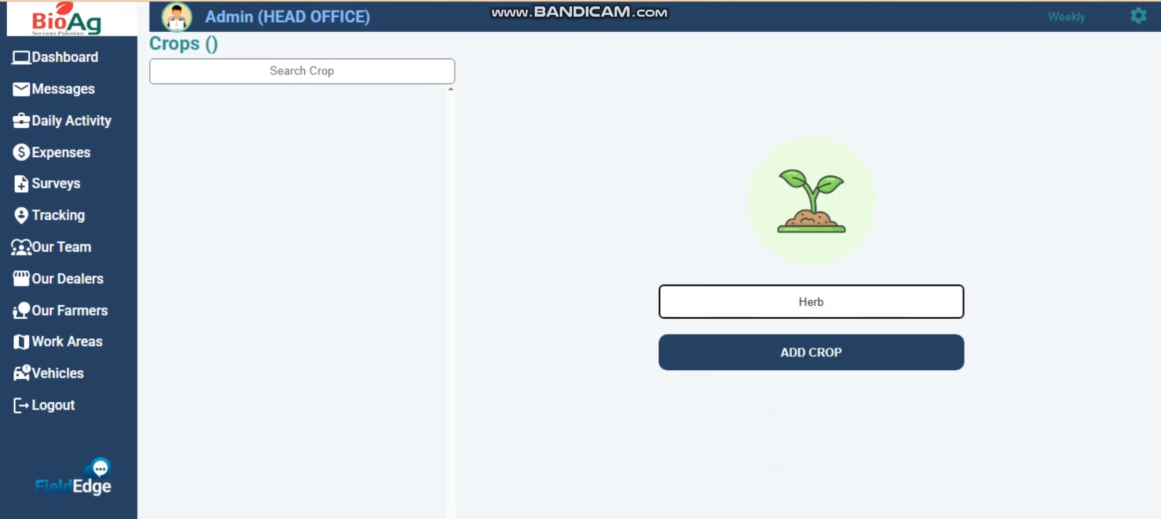
pyautogui.press('Return')
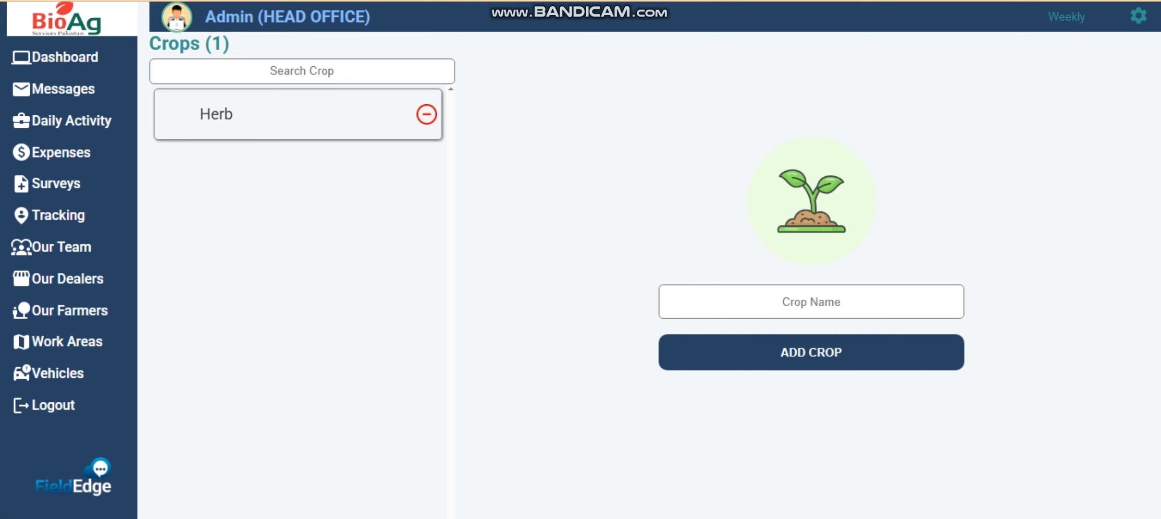
# - Add the crop Rice with the rice picture, then delete one crop
pyautogui.click(811, 219)
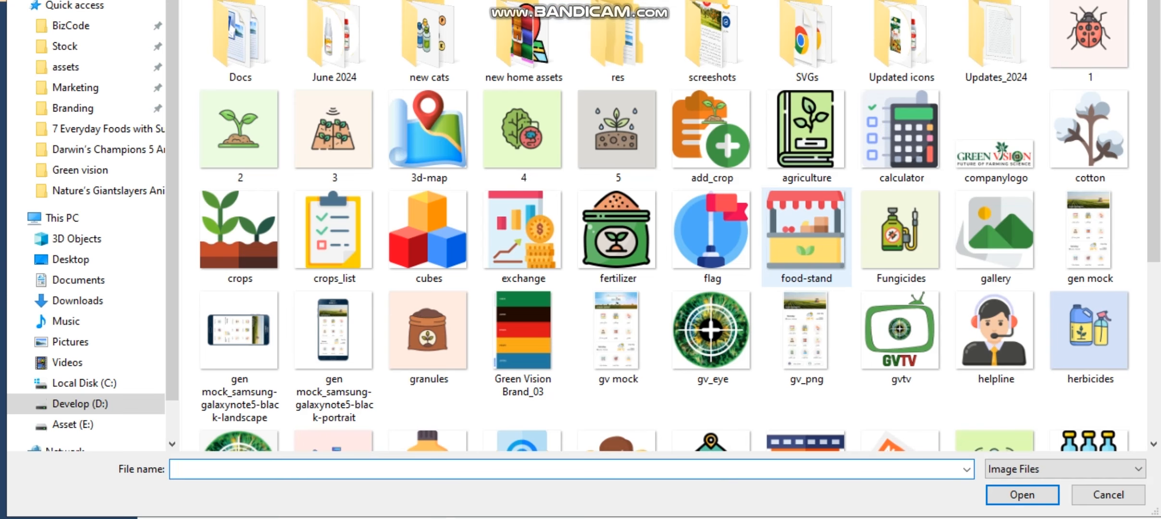
pyautogui.click(810, 314)
pyautogui.press('r')
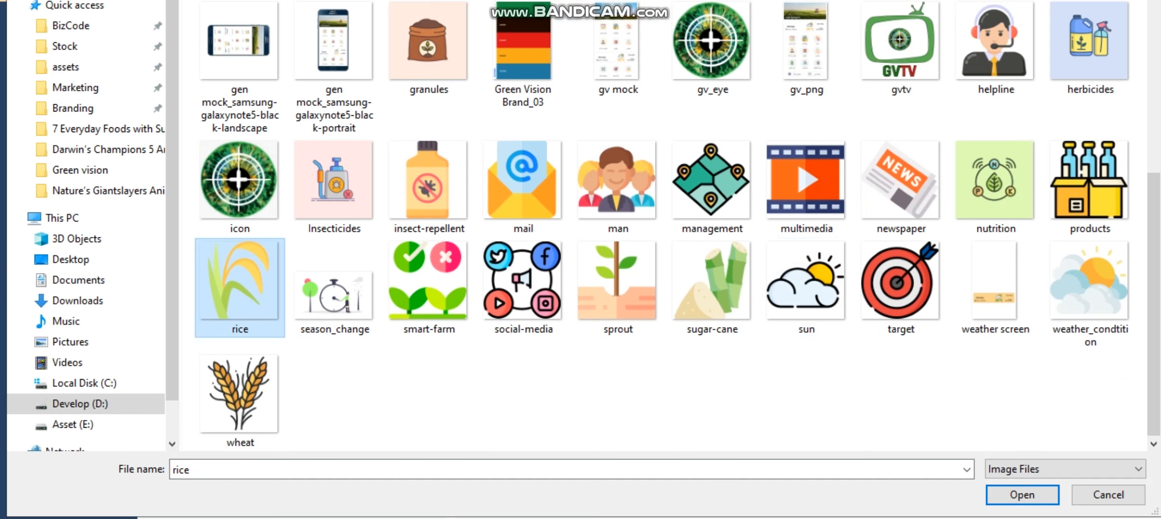
pyautogui.press('Return')
pyautogui.click(812, 302)
pyautogui.write('Rice')
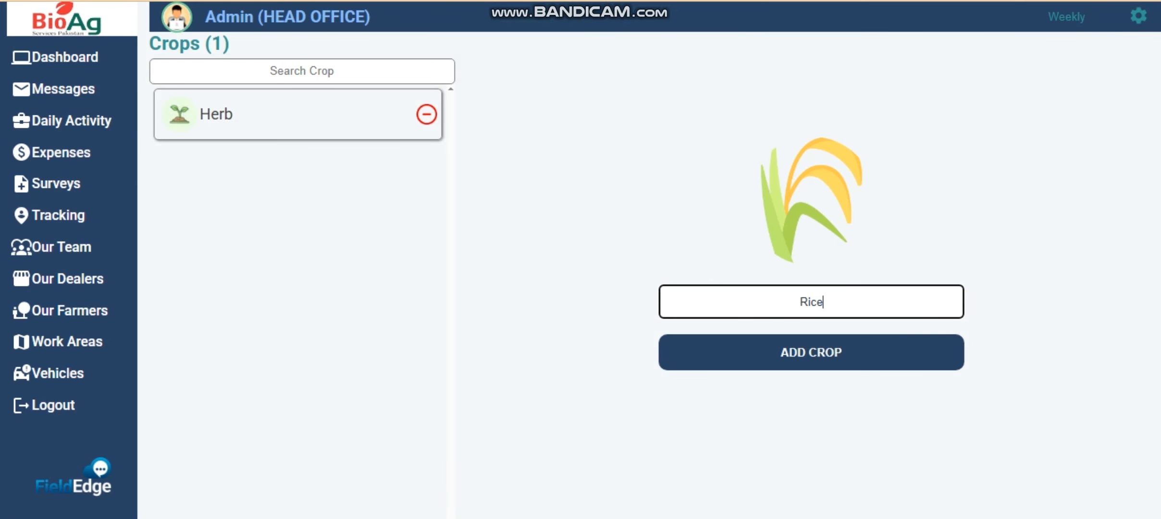
pyautogui.press('Return')
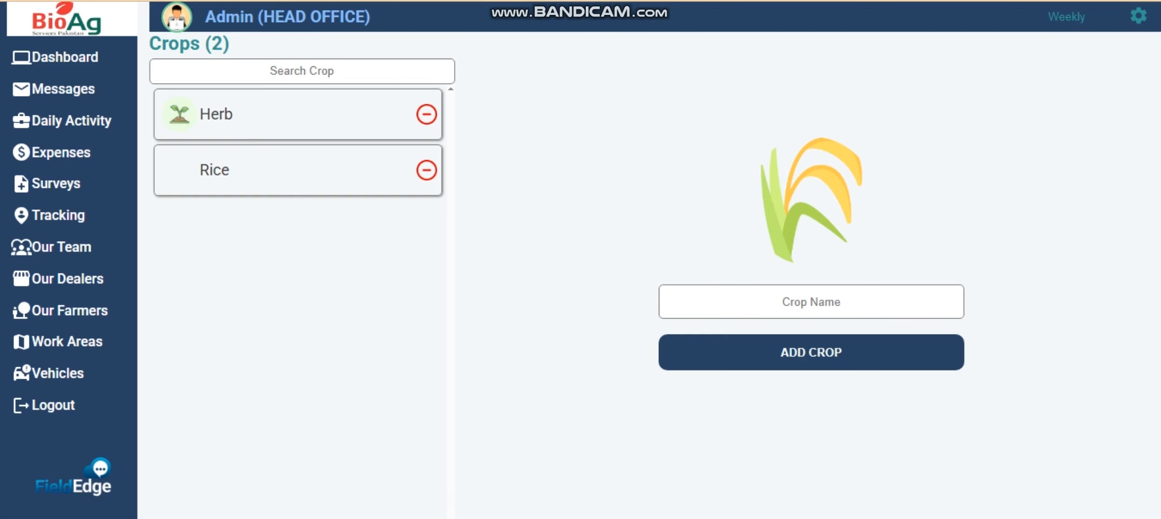
pyautogui.click(426, 170)
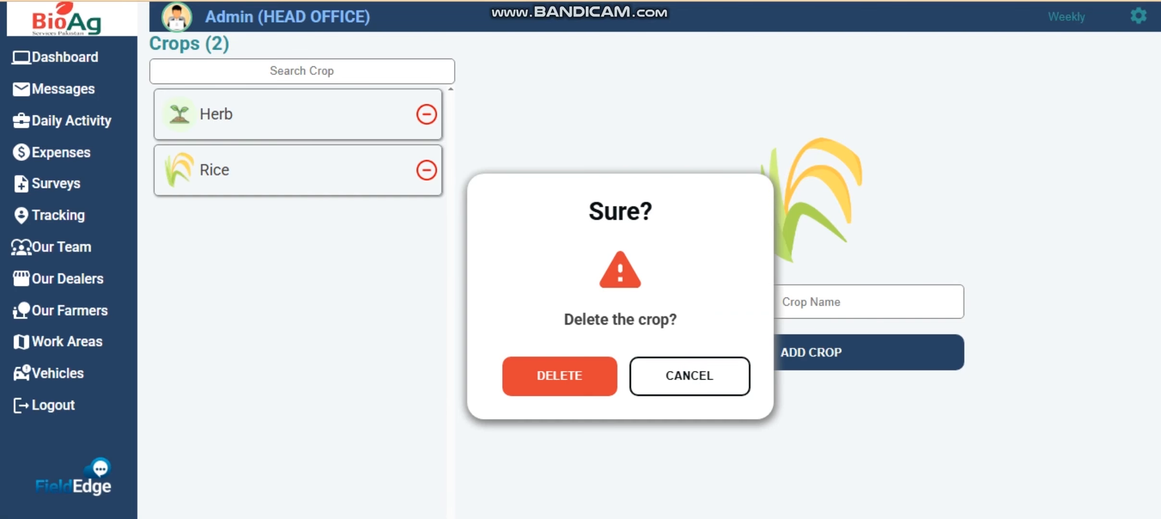
pyautogui.click(560, 376)
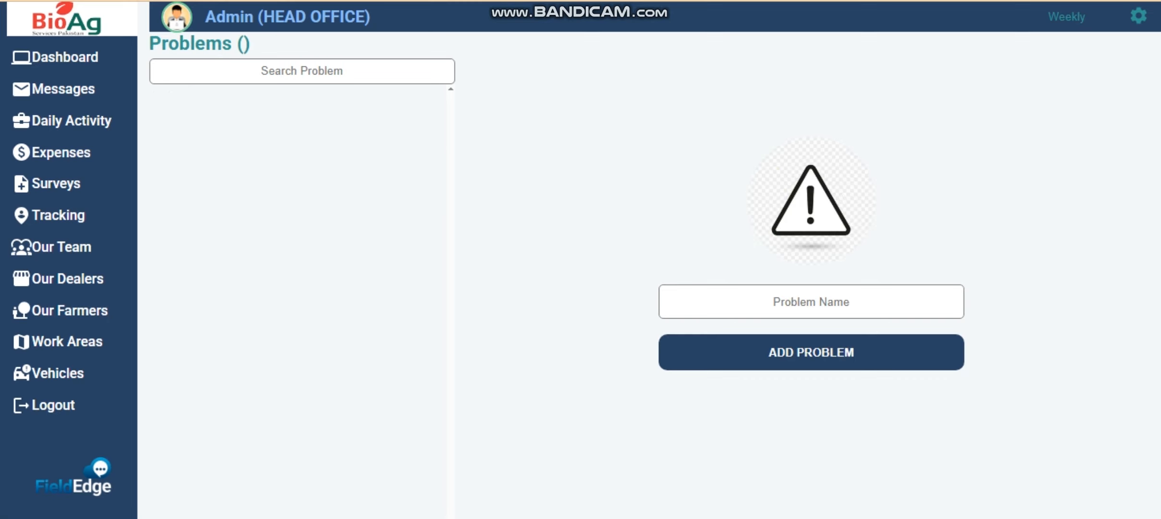
# - Add the problem Red Bug with the ladybug picture
pyautogui.click(811, 217)
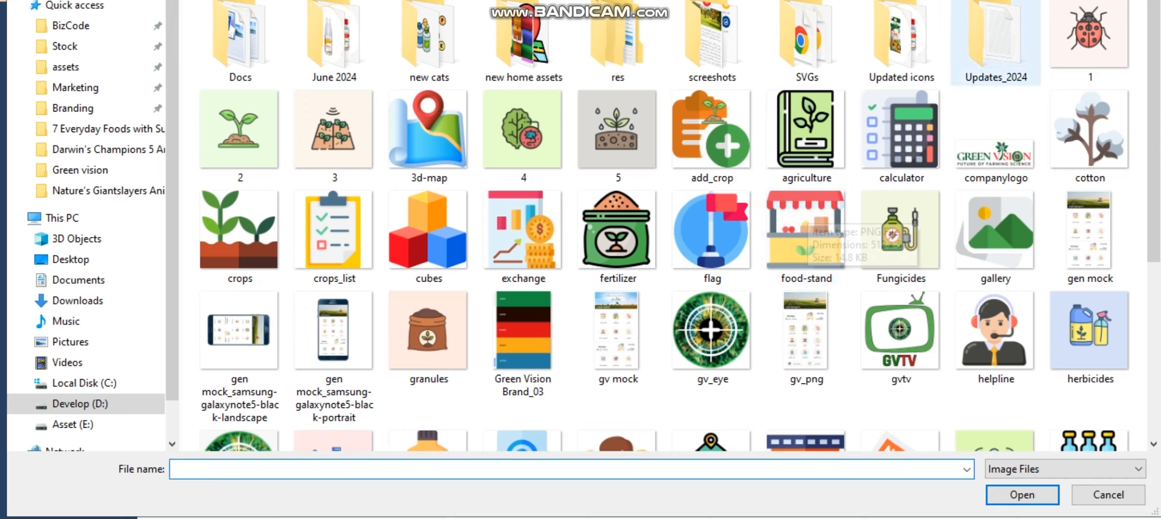
pyautogui.doubleClick(1089, 36)
pyautogui.click(811, 301)
pyautogui.write('Red Bug')
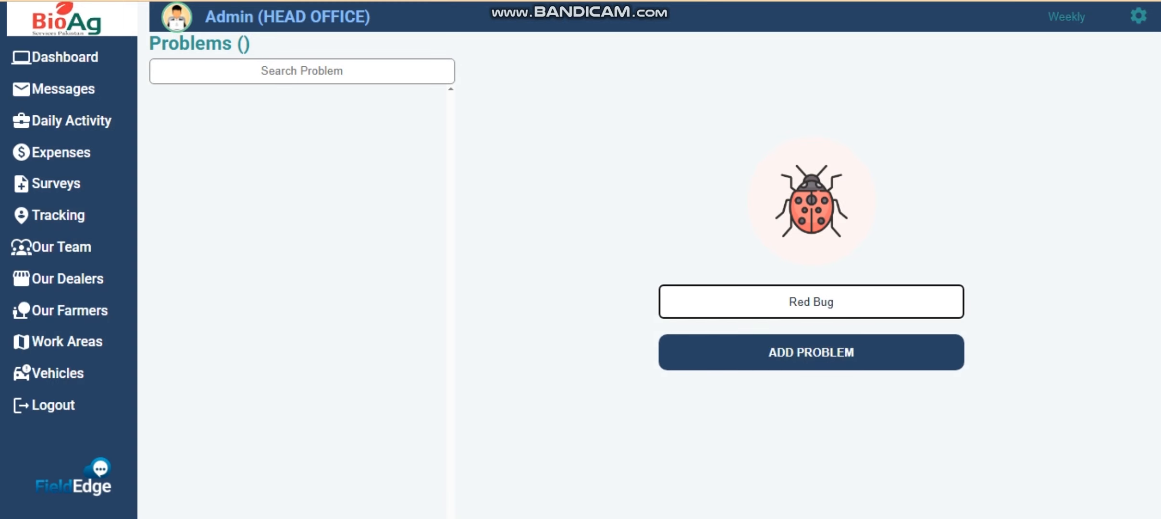
pyautogui.press('Return')
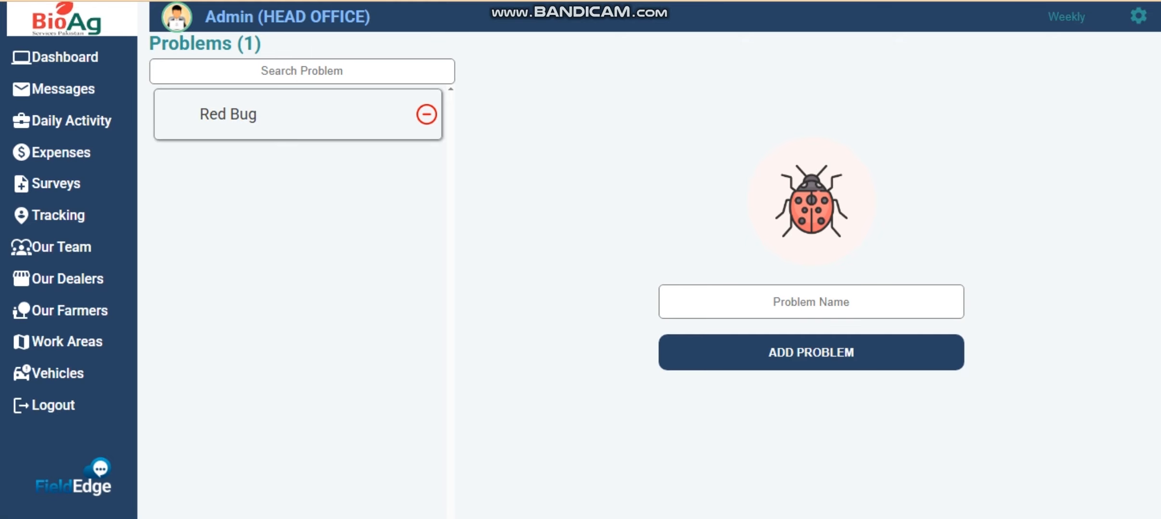
# - Add the problem Nutrition Deficiency with the plant-soil picture
pyautogui.click(1139, 16)
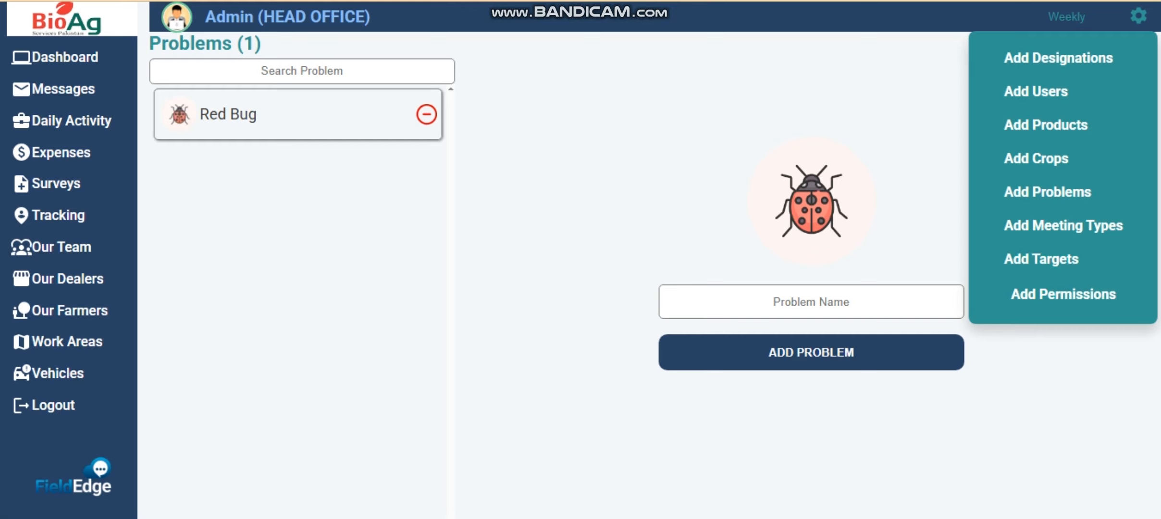
pyautogui.click(811, 201)
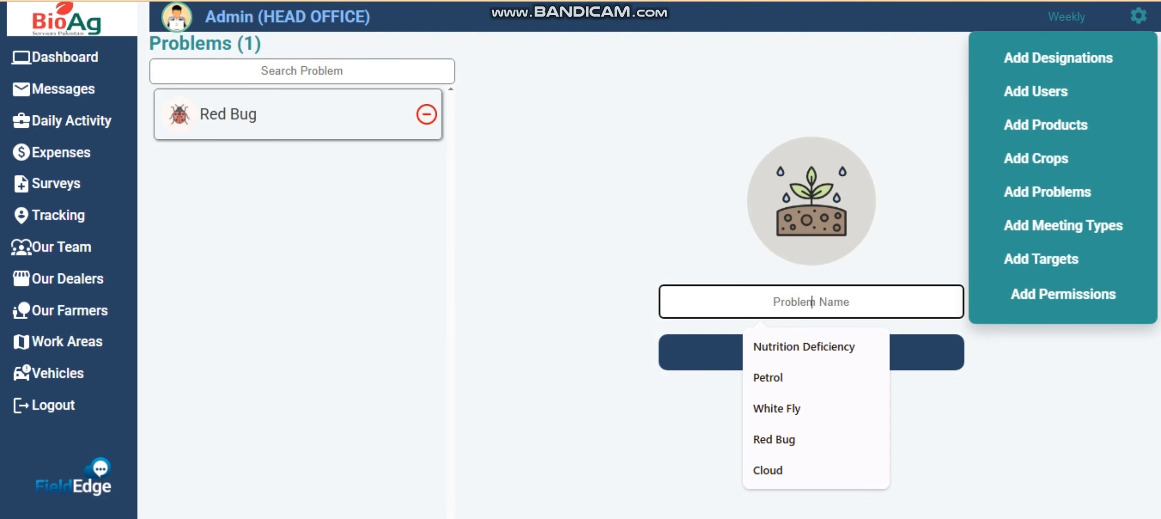
pyautogui.write('N')
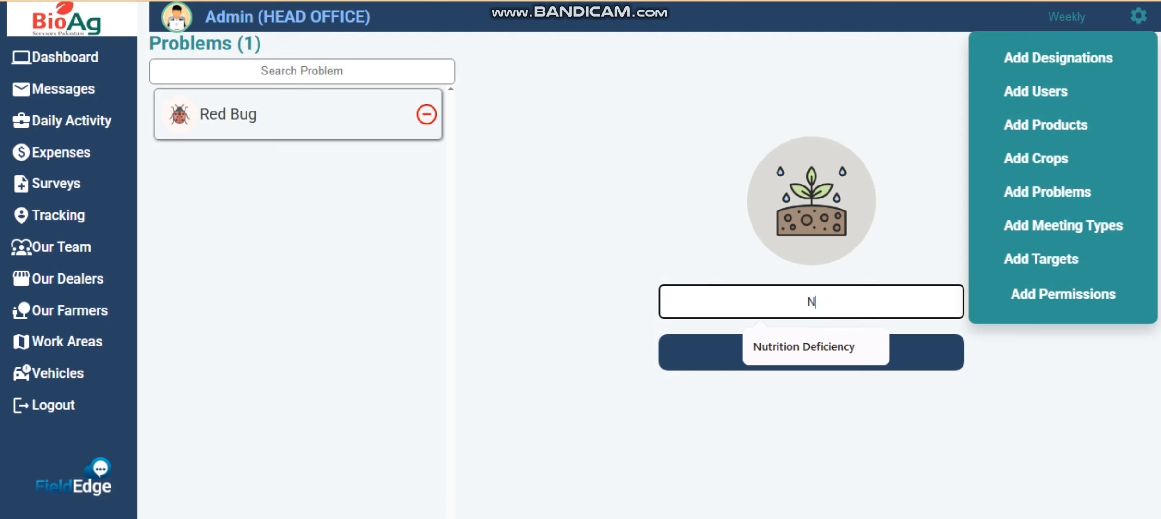
pyautogui.press('Down')
pyautogui.press('Return')
pyautogui.click(812, 352)
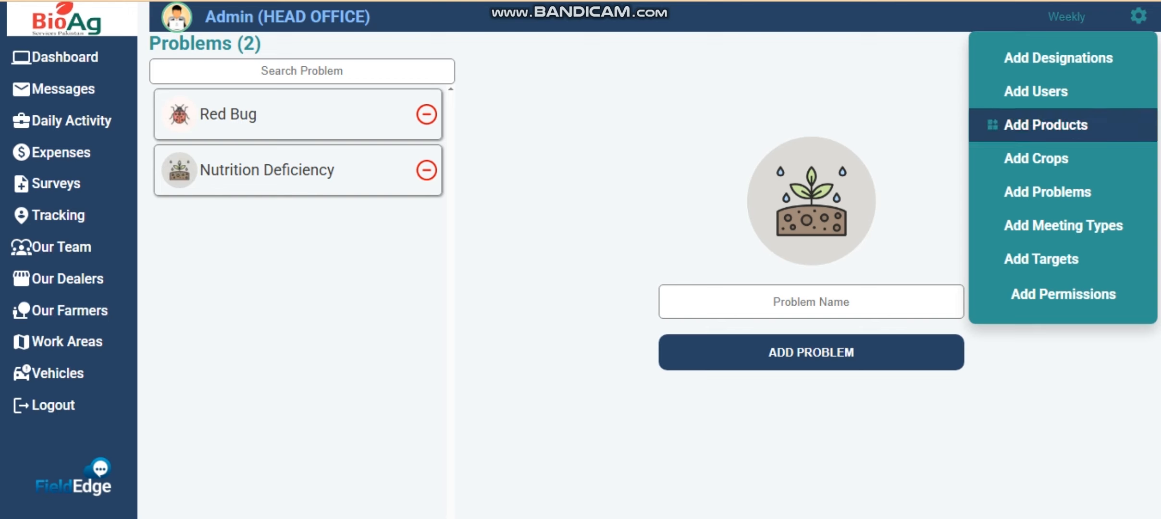
# - Add the meeting type General Meeting with the group-of-people picture
pyautogui.click(1139, 16)
pyautogui.click(1139, 16)
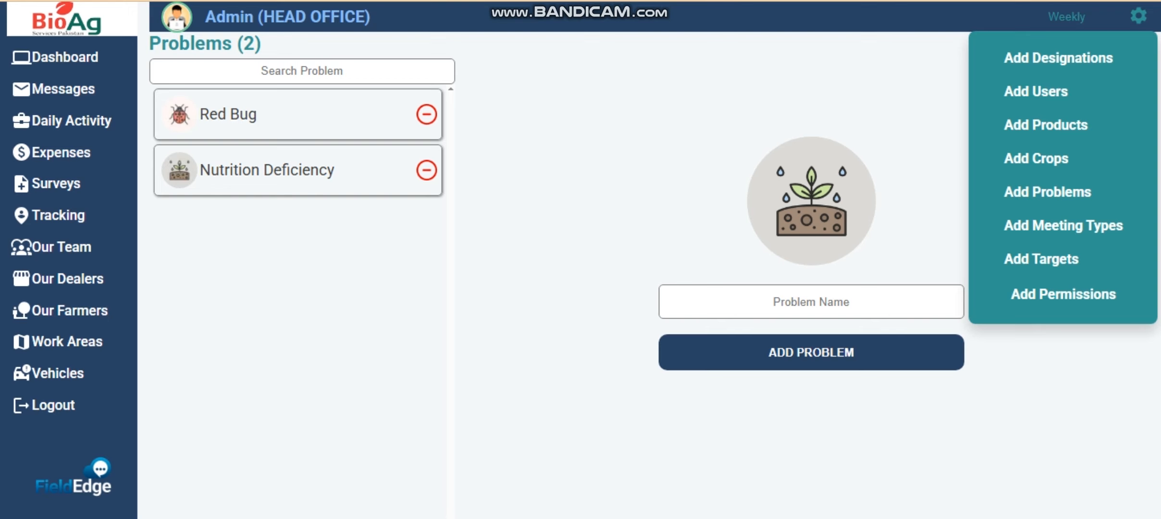
pyautogui.click(1064, 225)
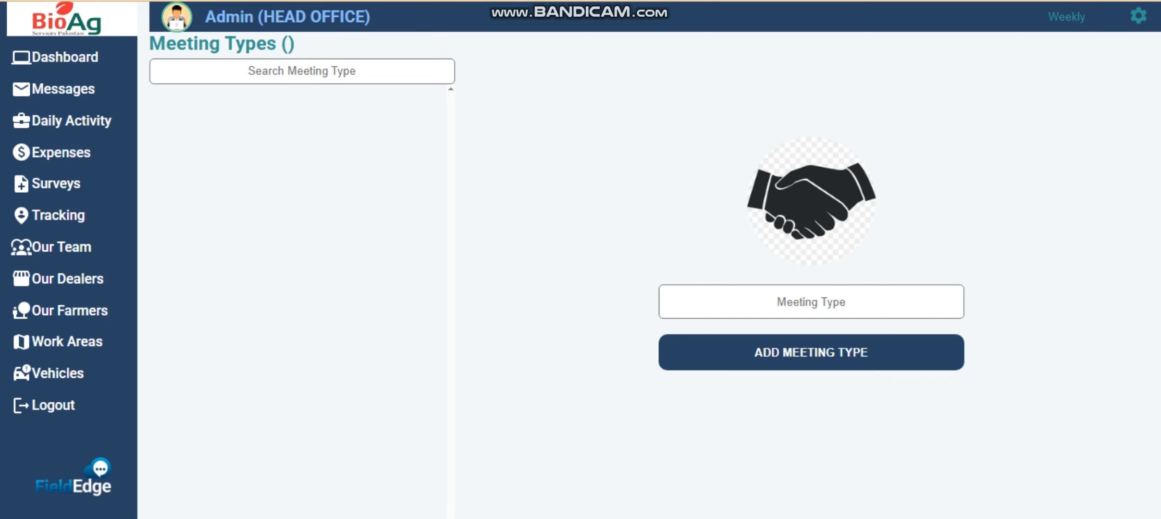
pyautogui.click(810, 222)
pyautogui.click(1108, 495)
pyautogui.click(810, 222)
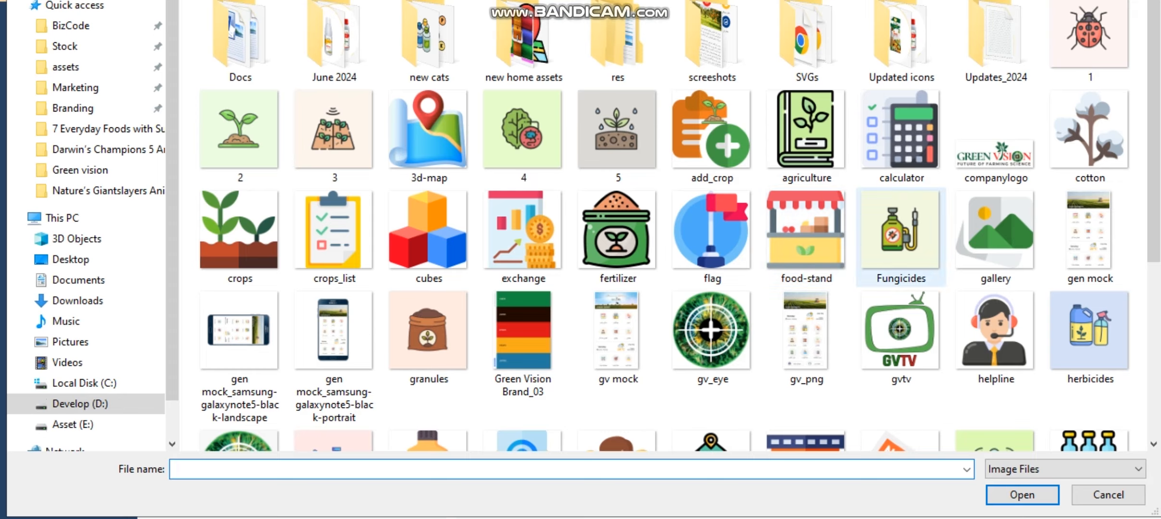
pyautogui.scroll(-5, 1090, 236)
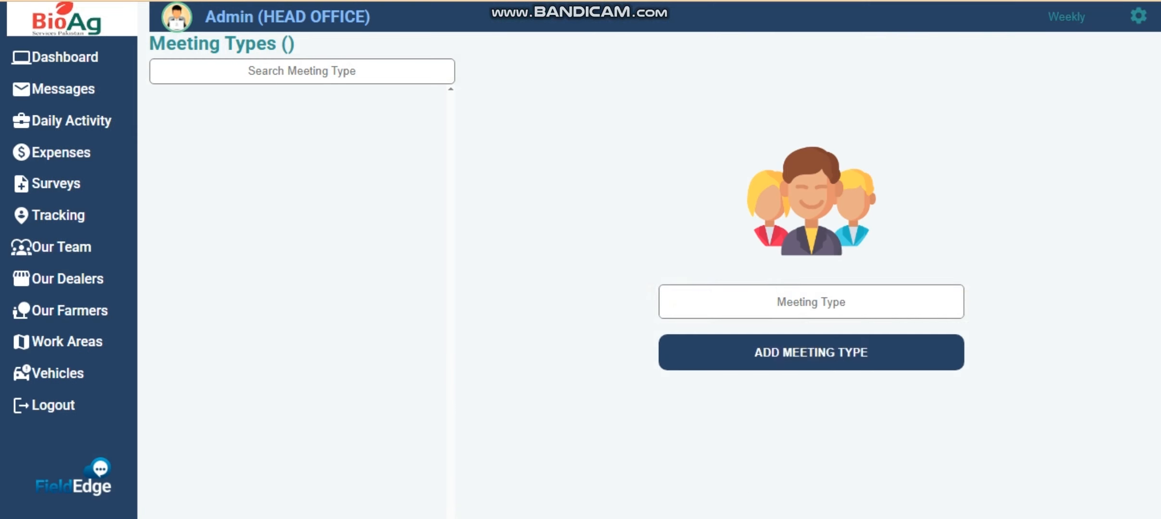
pyautogui.click(811, 302)
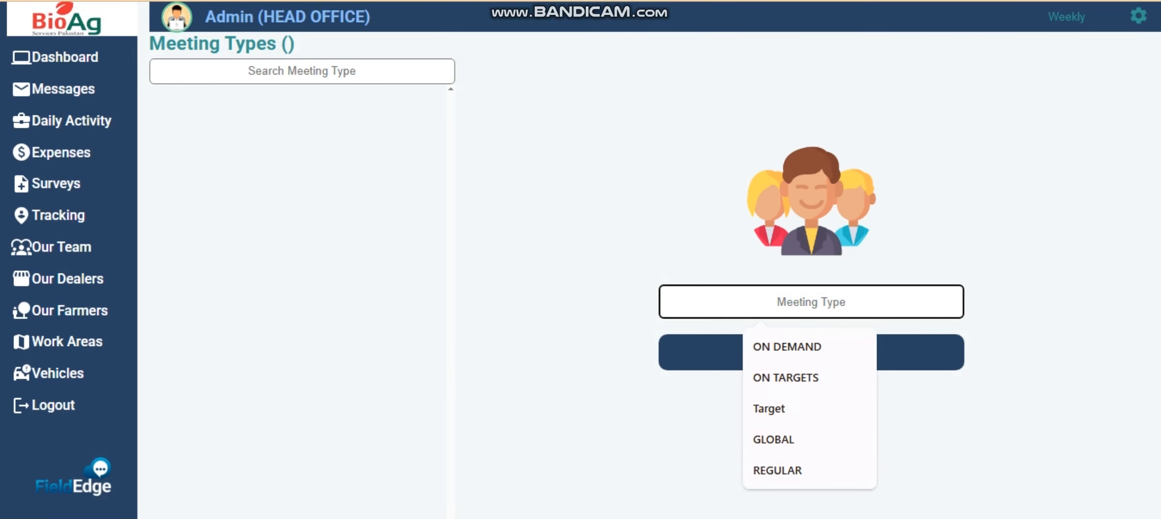
pyautogui.write('General Meetings')
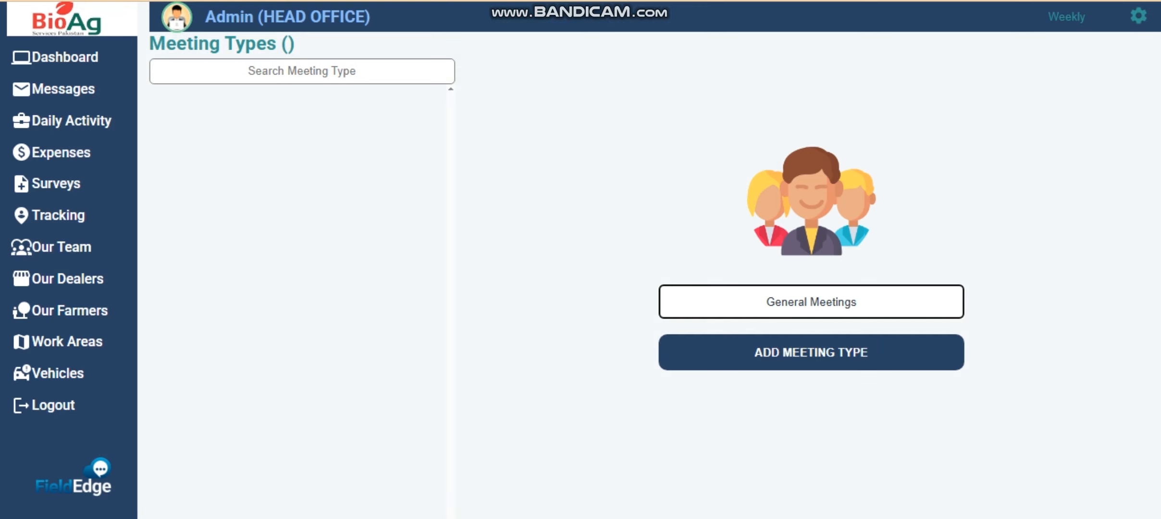
pyautogui.press('BackSpace')
pyautogui.press('Return')
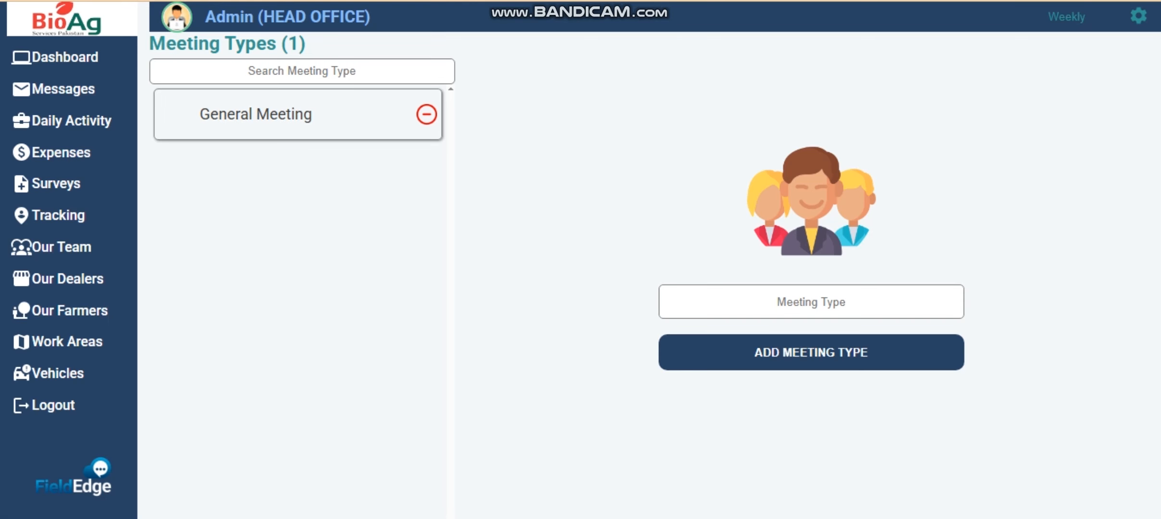
# - Add a second meeting type, ON DEMAND, from the name suggestions
pyautogui.click(812, 302)
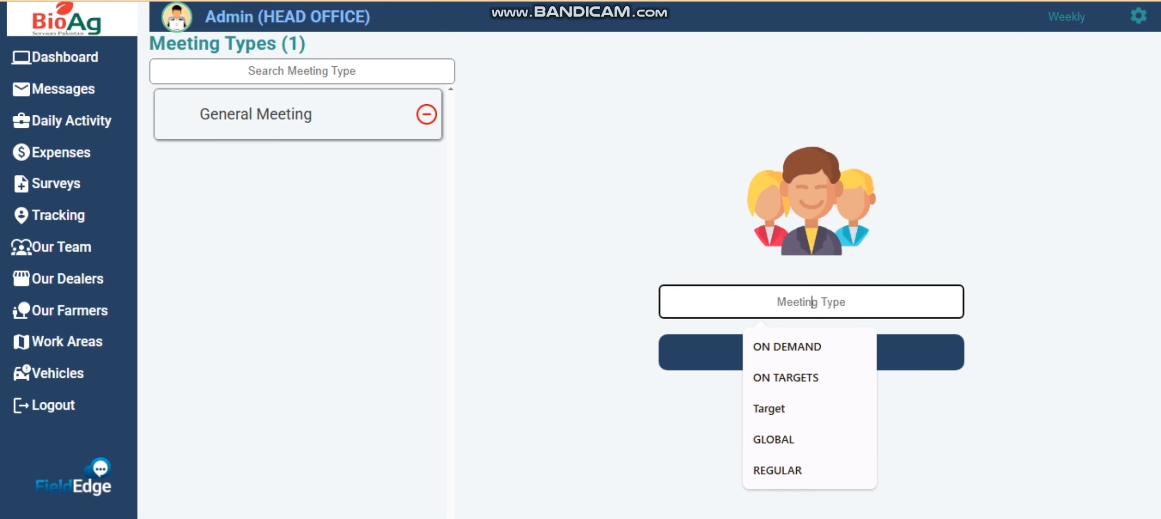
pyautogui.press('Down')
pyautogui.press('Return')
pyautogui.click(812, 353)
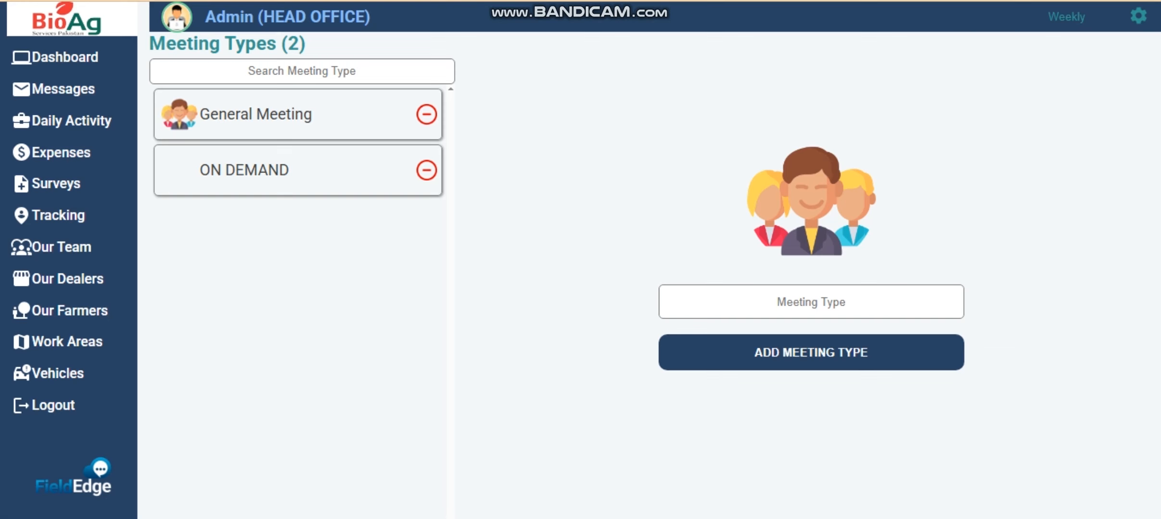
pyautogui.click(1139, 16)
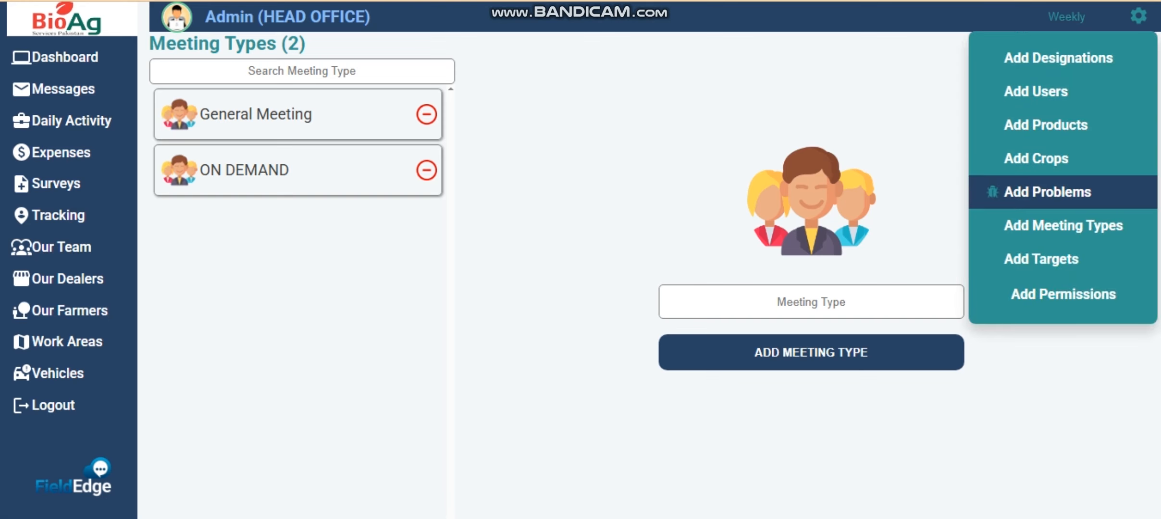
# - Save Daily targets of 100 dealer visits, 200 farmer visits, 10 farmer meetings and 10 demonstrations
pyautogui.click(993, 260)
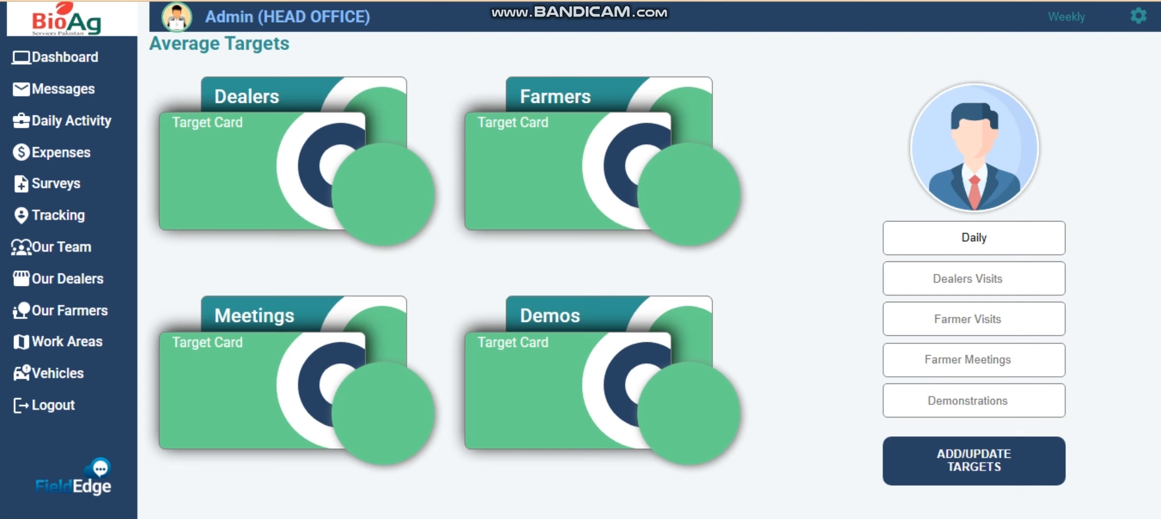
pyautogui.click(975, 238)
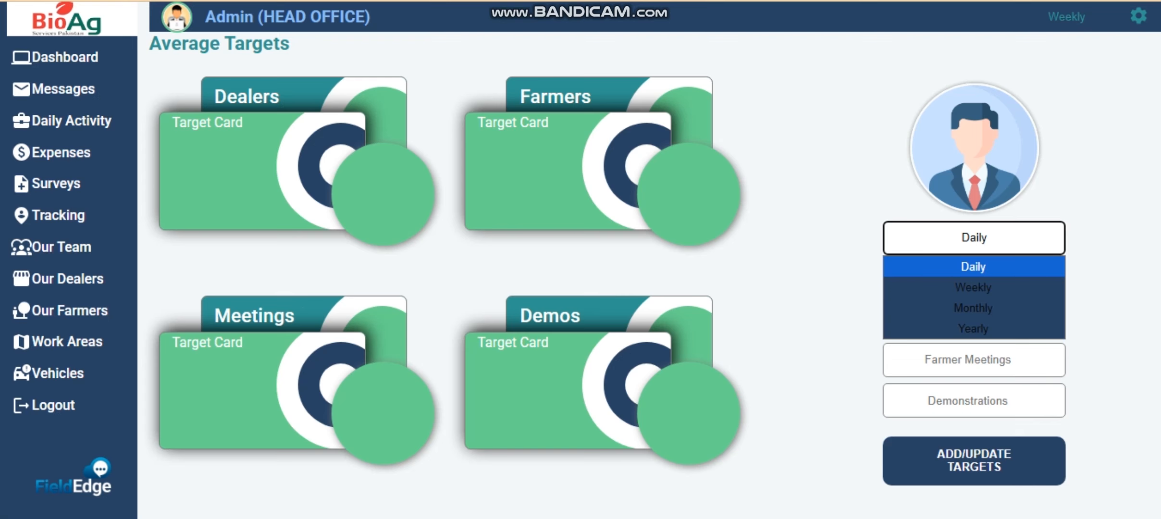
pyautogui.click(974, 267)
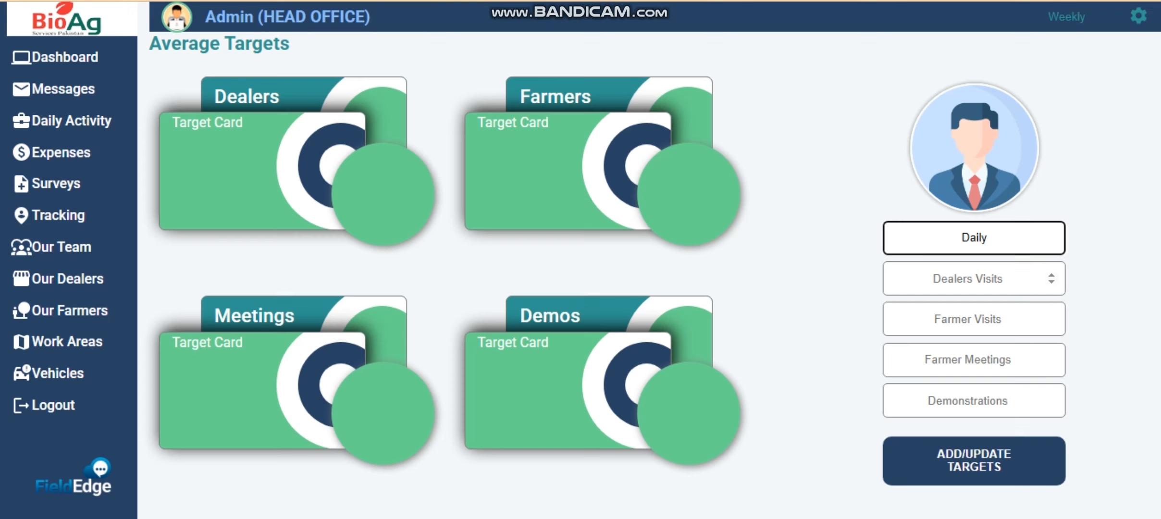
pyautogui.click(968, 279)
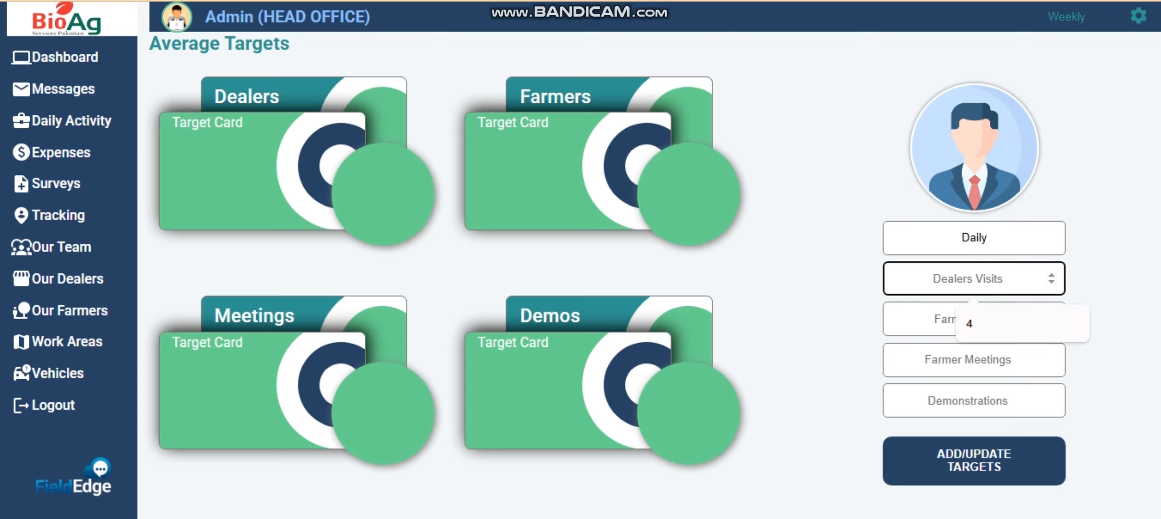
pyautogui.write('100')
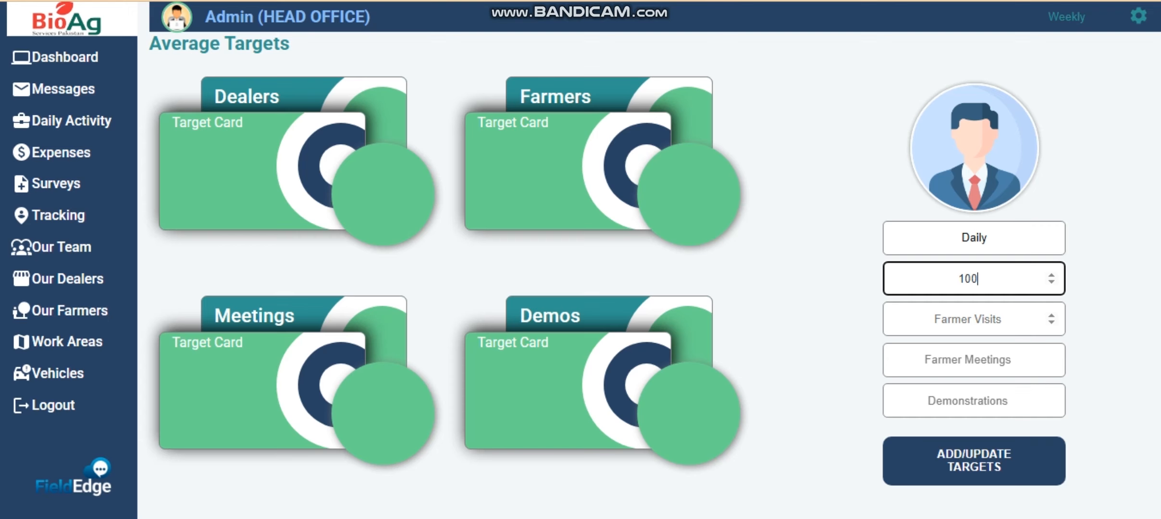
pyautogui.click(969, 320)
pyautogui.write('200')
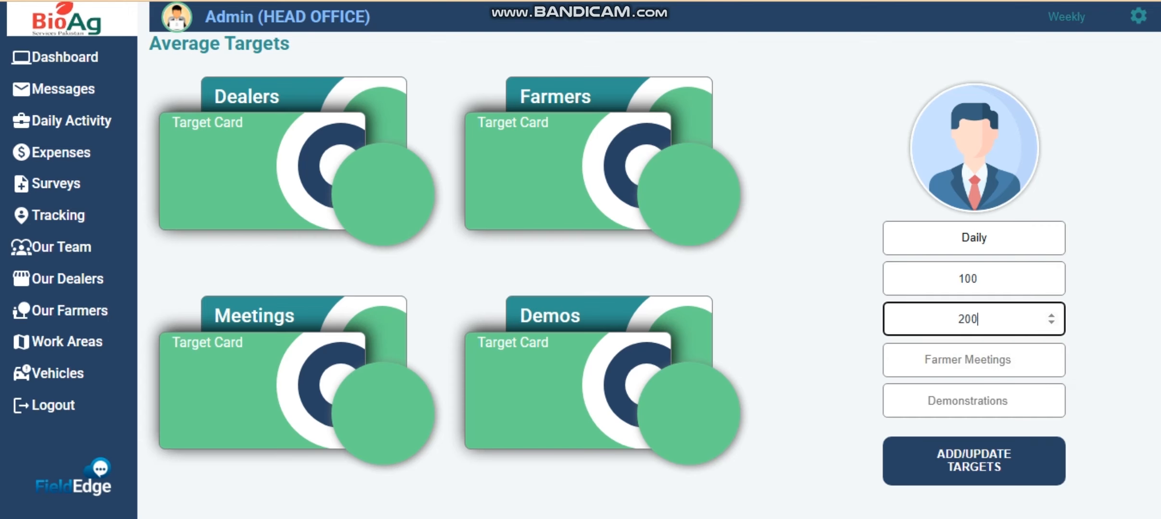
pyautogui.click(967, 360)
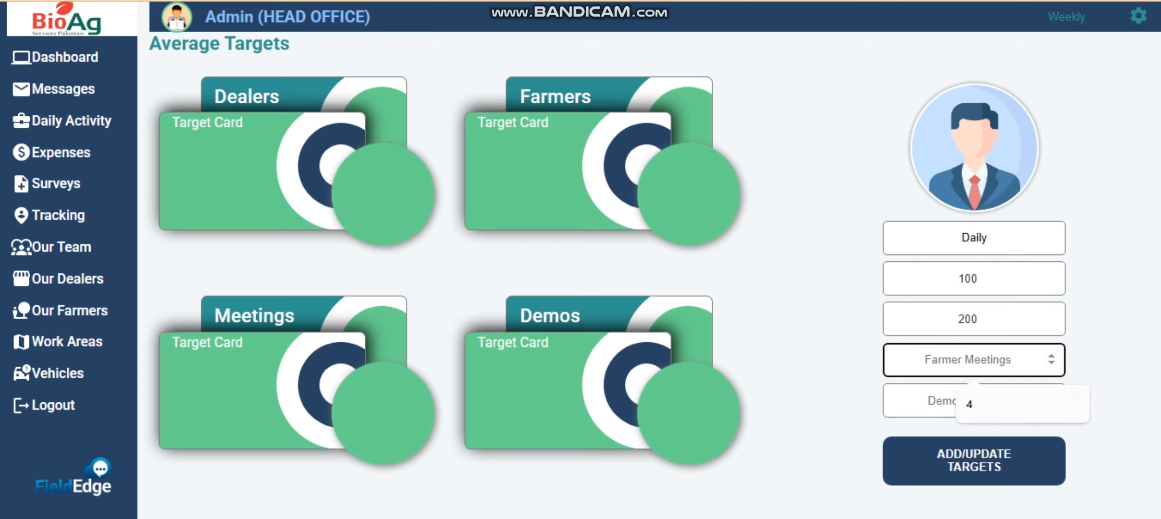
pyautogui.write('10')
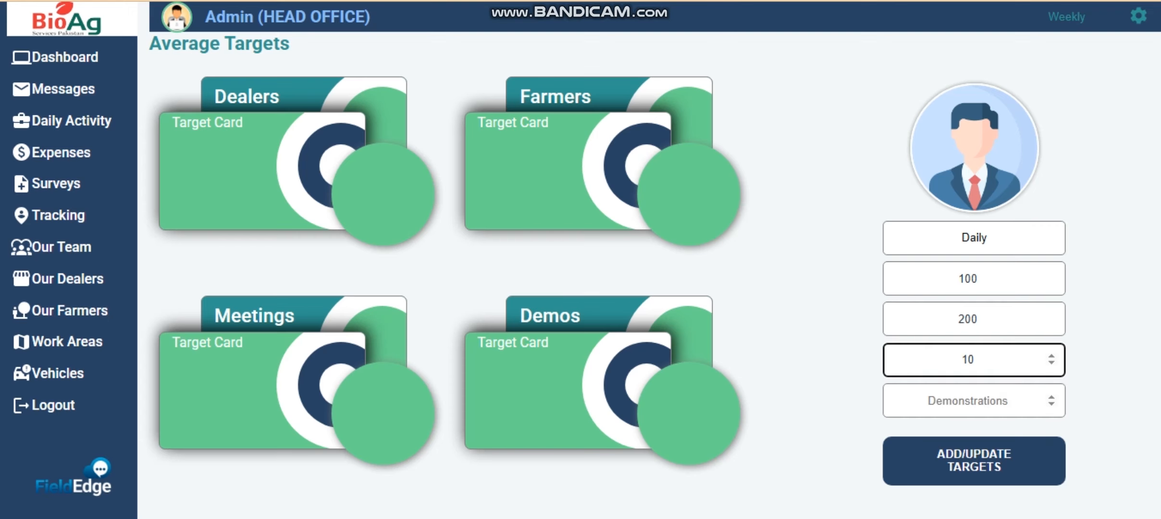
pyautogui.click(967, 401)
pyautogui.write('10')
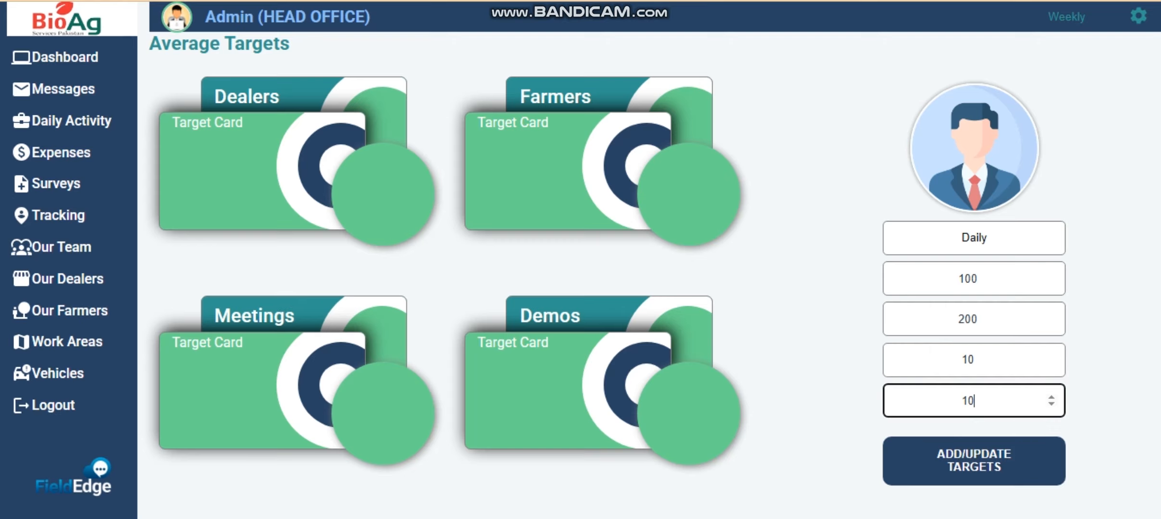
pyautogui.press('Return')
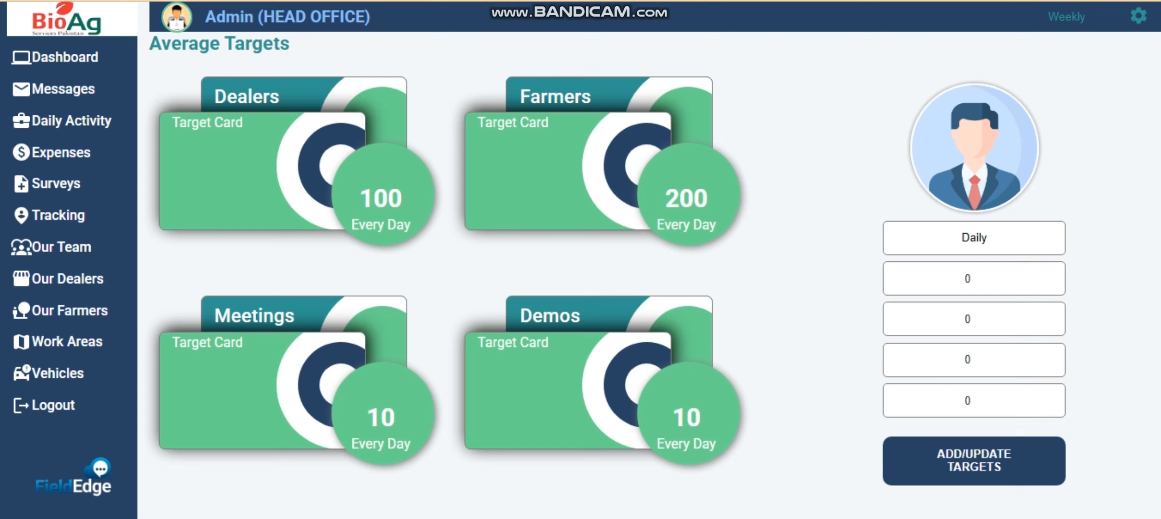
# - Save Weekly targets of 200 dealers, 400 farmers, 20 meetings and 50 demos, then open Work Areas
pyautogui.click(975, 238)
pyautogui.click(974, 287)
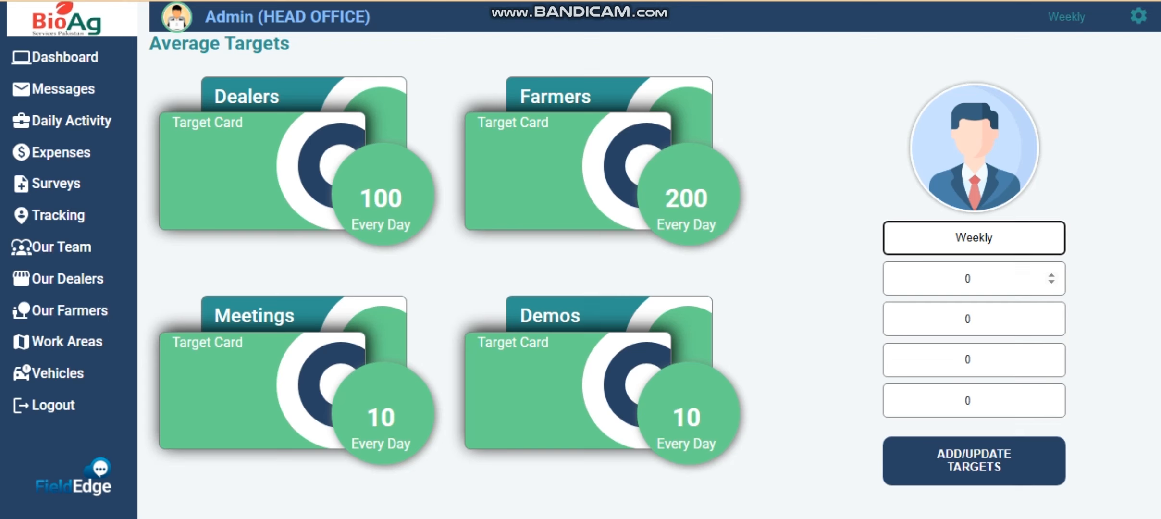
pyautogui.click(983, 280)
pyautogui.write('200')
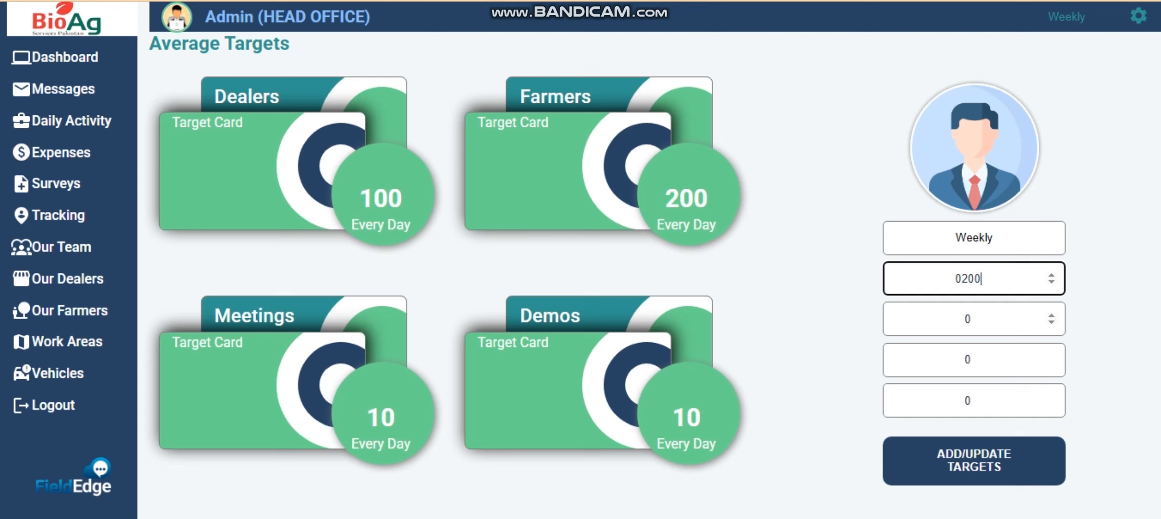
pyautogui.click(980, 320)
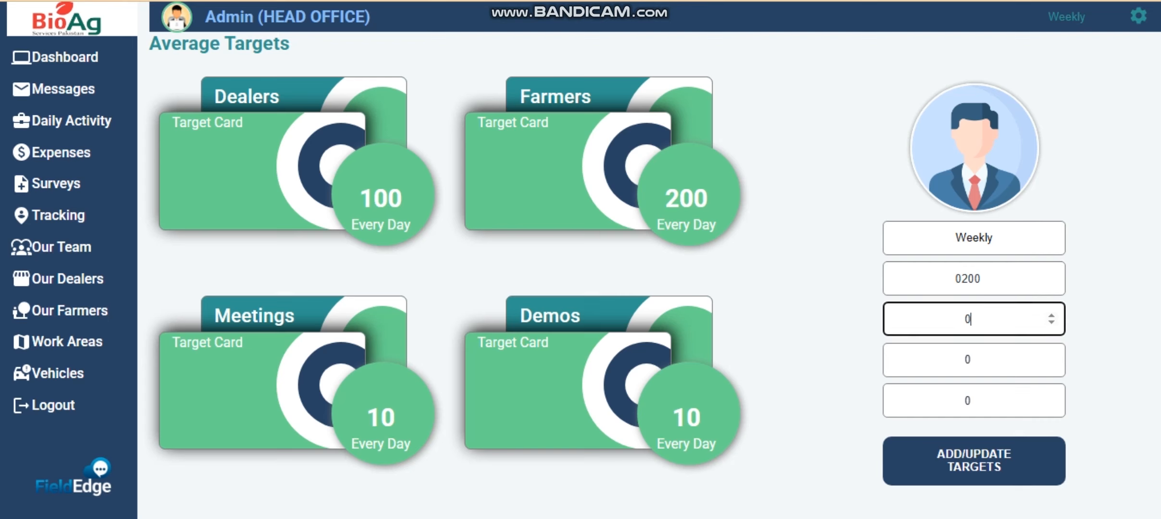
pyautogui.write('400')
pyautogui.click(981, 360)
pyautogui.write('20')
pyautogui.click(981, 401)
pyautogui.write('50')
pyautogui.press('Return')
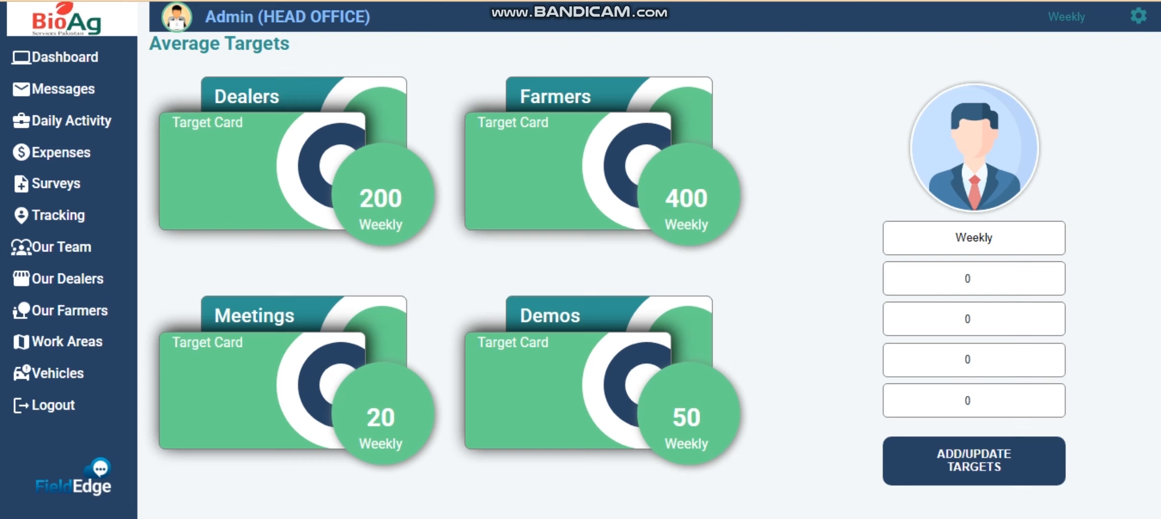
pyautogui.click(1139, 16)
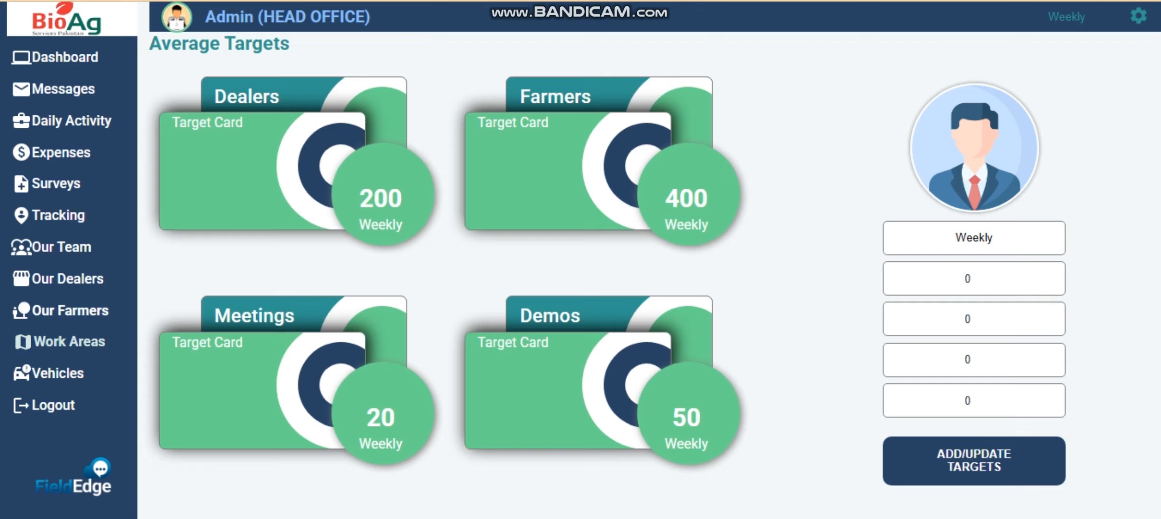
pyautogui.click(67, 341)
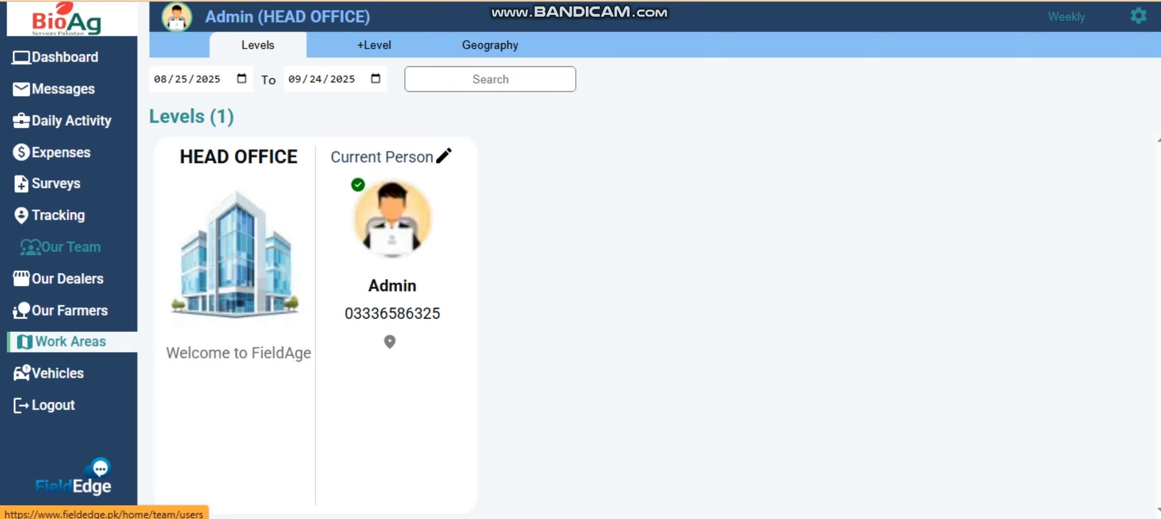
# - Check the Our Team list, then go to Work Areas and start a new level with +Level
pyautogui.click(60, 247)
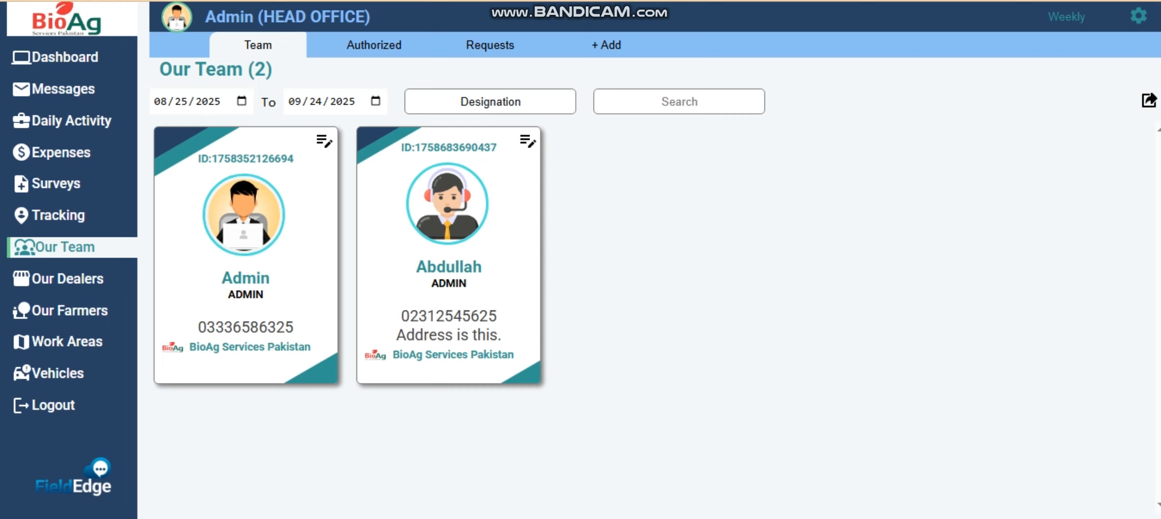
pyautogui.click(68, 341)
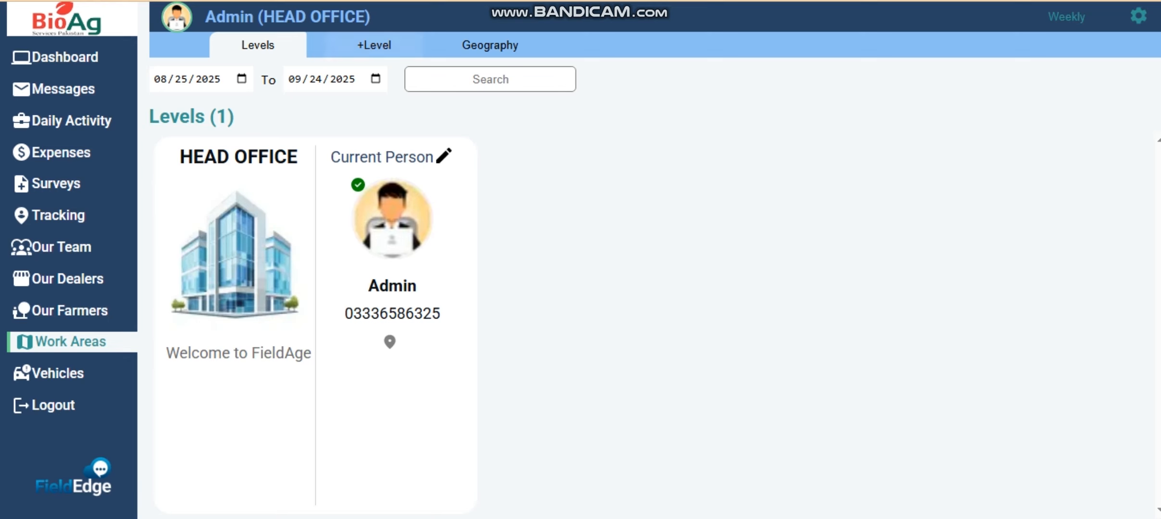
pyautogui.click(374, 45)
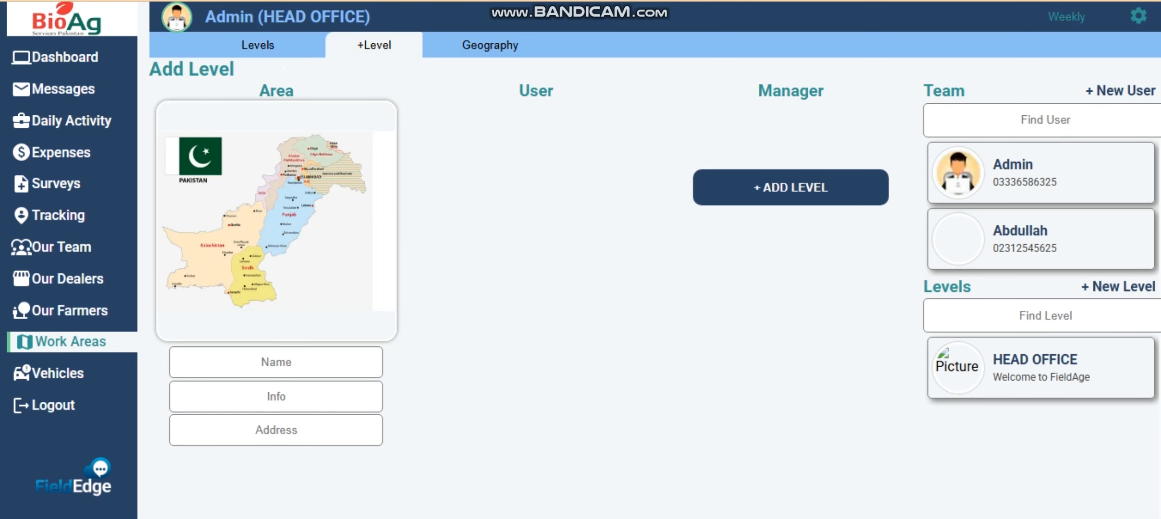
# - Enter level Lahore with the 3d-map picture, info 'Capital of Punjab' and address Northern Punjab
pyautogui.click(246, 235)
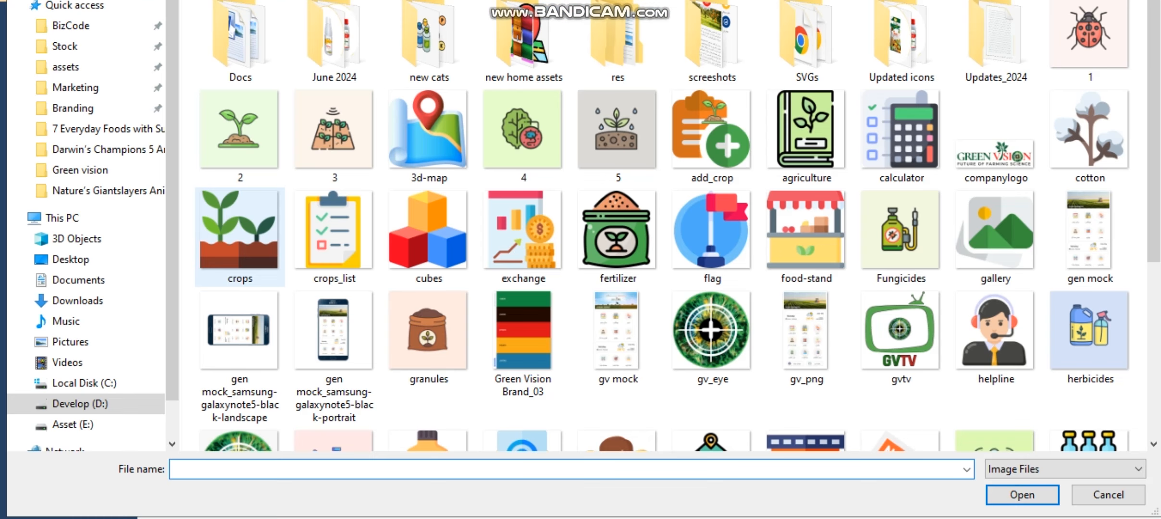
pyautogui.doubleClick(428, 135)
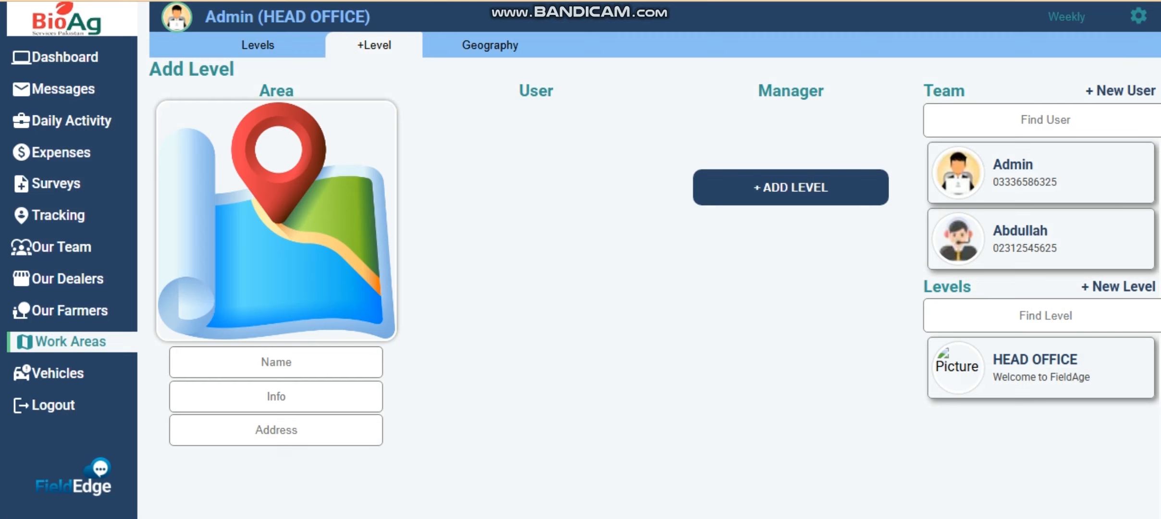
pyautogui.click(277, 362)
pyautogui.write('Lahore')
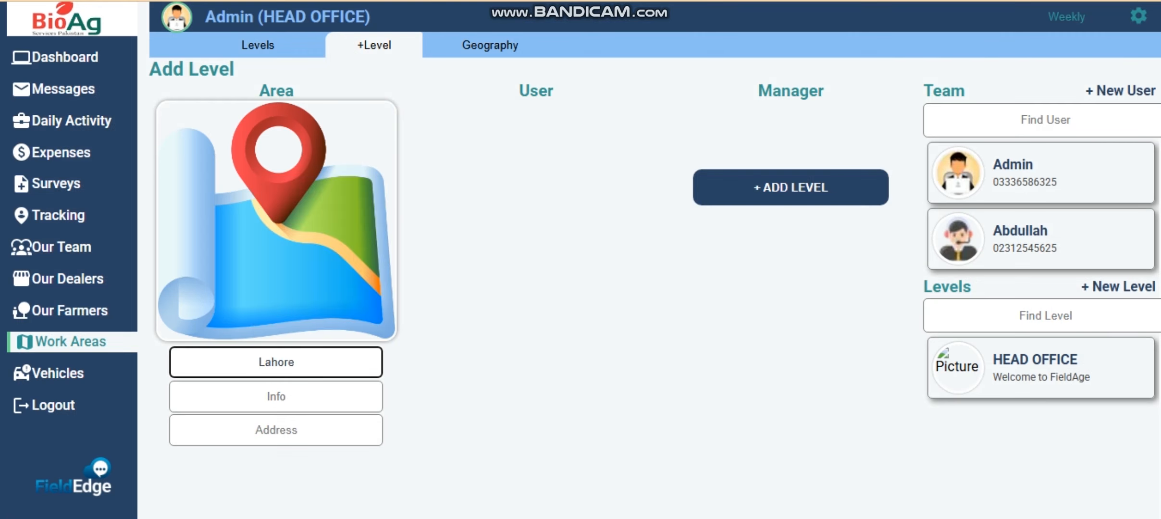
pyautogui.click(277, 396)
pyautogui.write('Capital of Punjab')
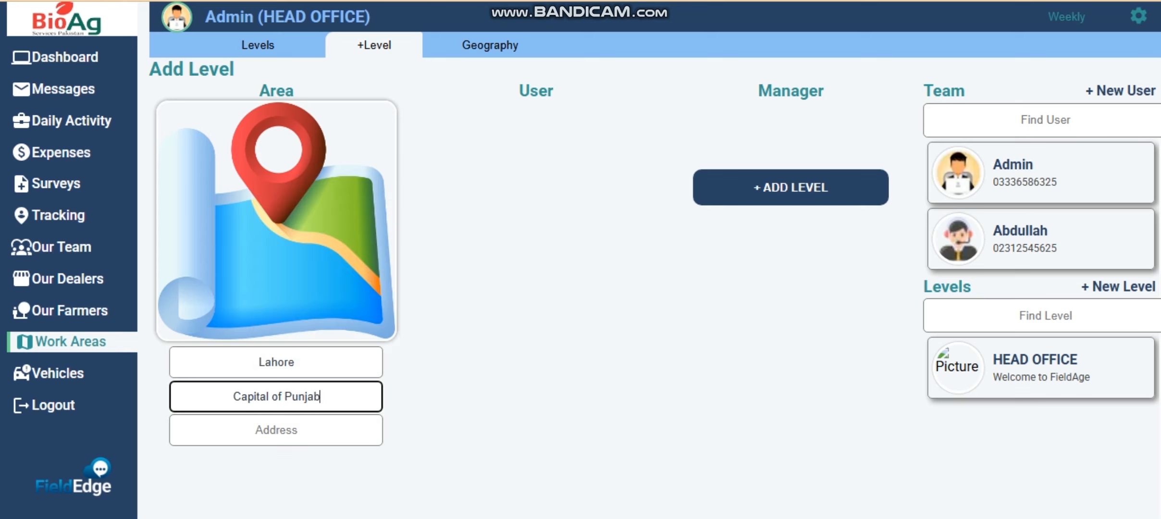
pyautogui.press('Tab')
pyautogui.write('No')
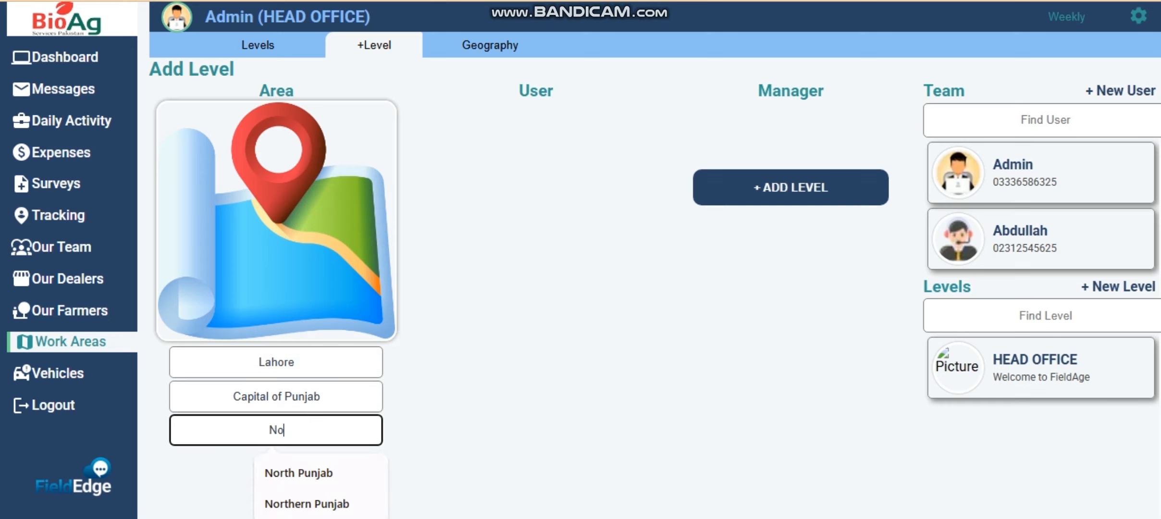
pyautogui.write('rthern P')
pyautogui.press('Down')
pyautogui.press('Return')
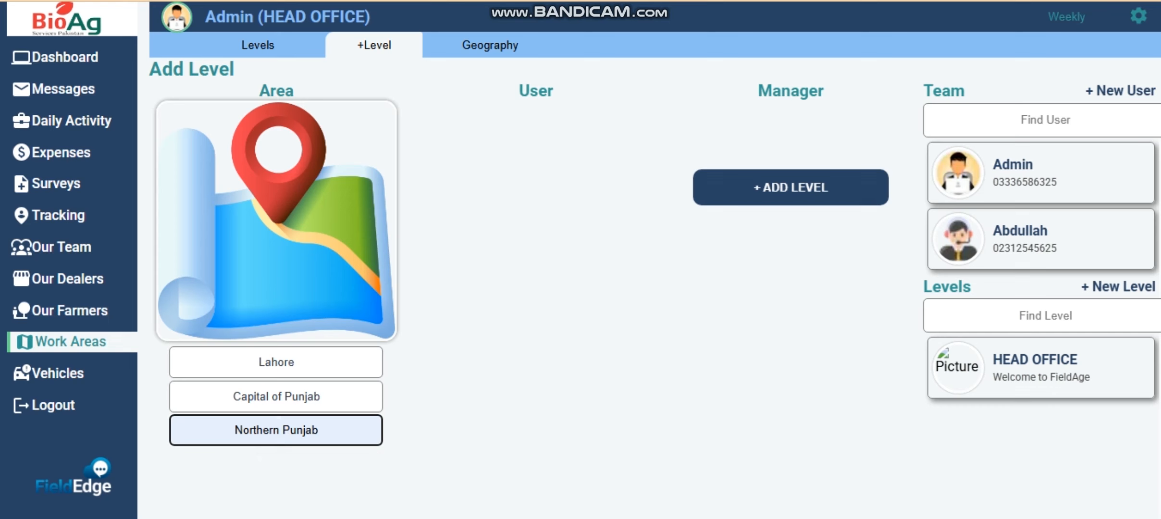
# - Assign the second team member, place the level under HEAD OFFICE, and add it
pyautogui.click(1041, 239)
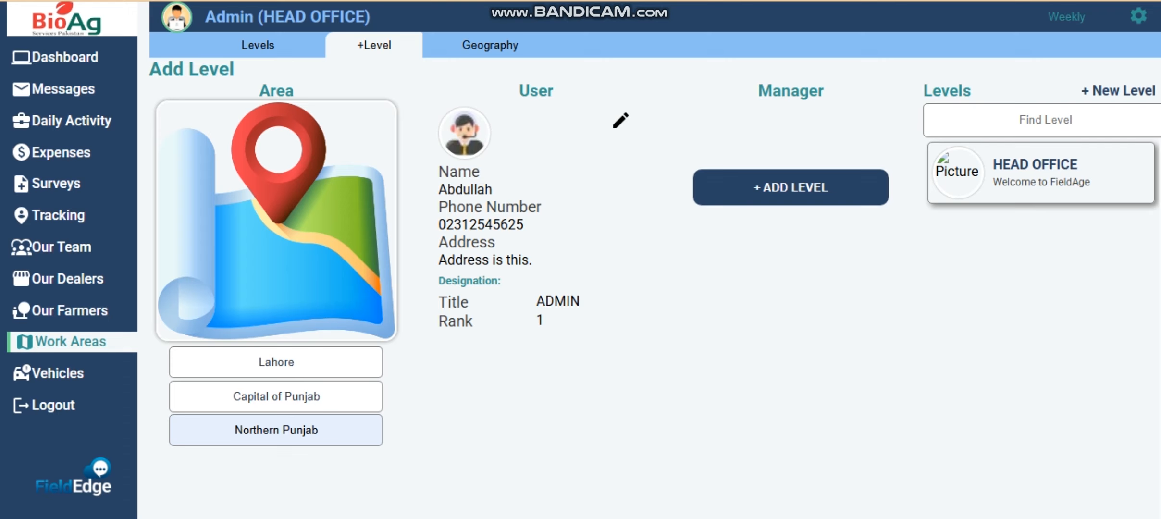
pyautogui.click(1041, 173)
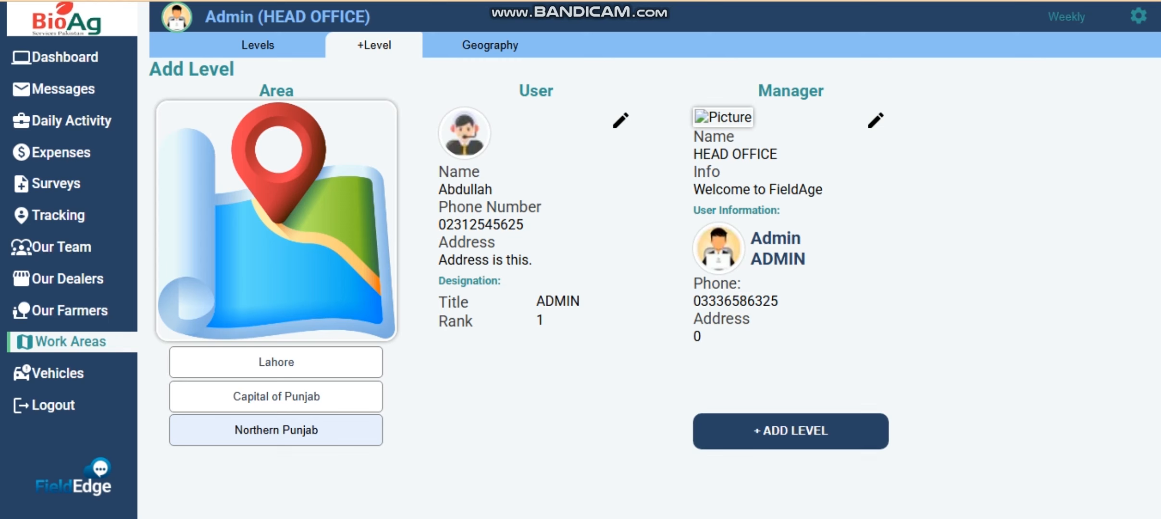
pyautogui.click(791, 432)
pyautogui.click(549, 374)
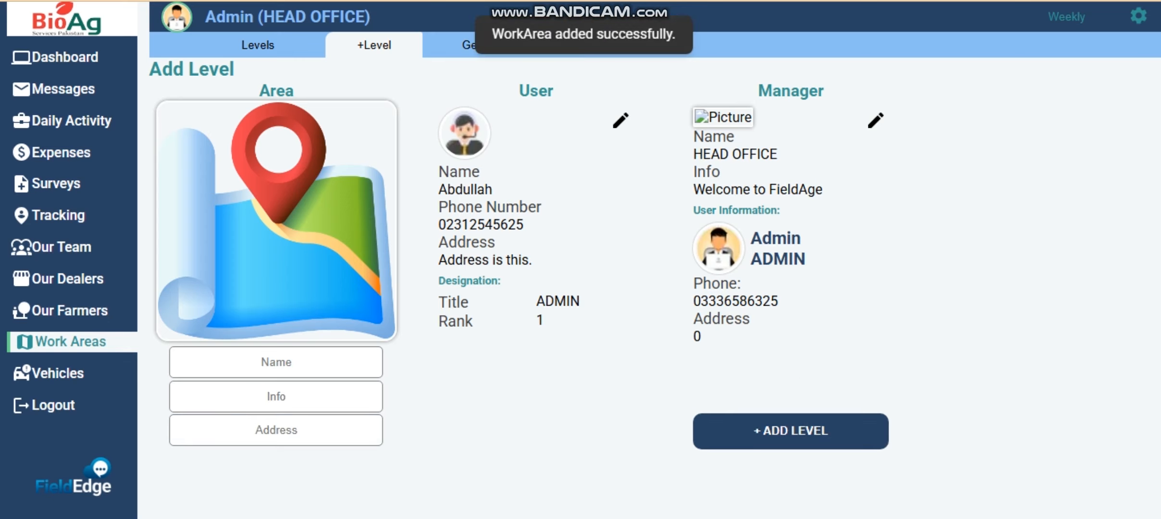
# - Check the levels list, then start a new level named Bahawalpur with the flag picture
pyautogui.click(258, 46)
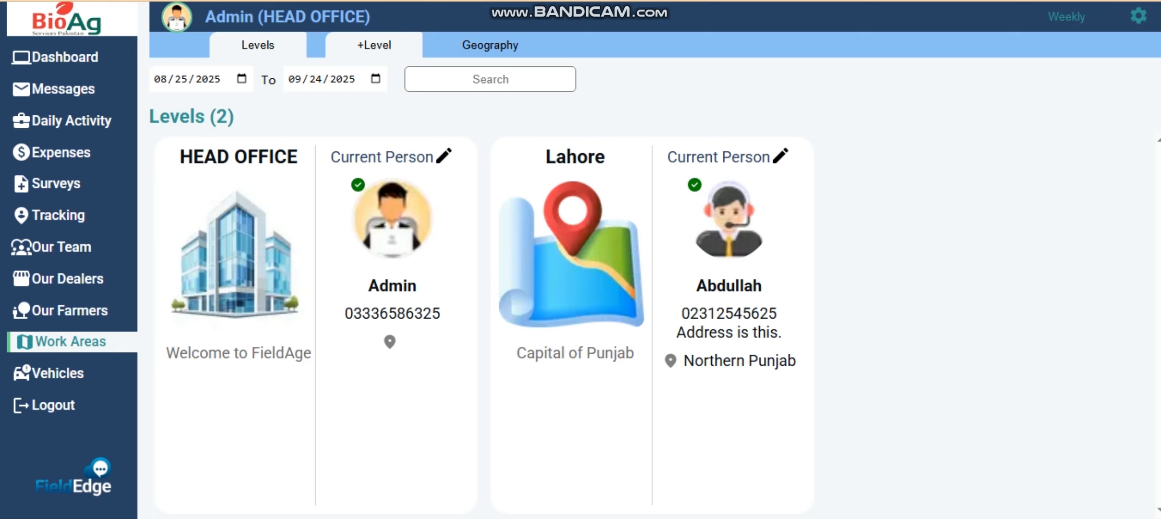
pyautogui.click(374, 45)
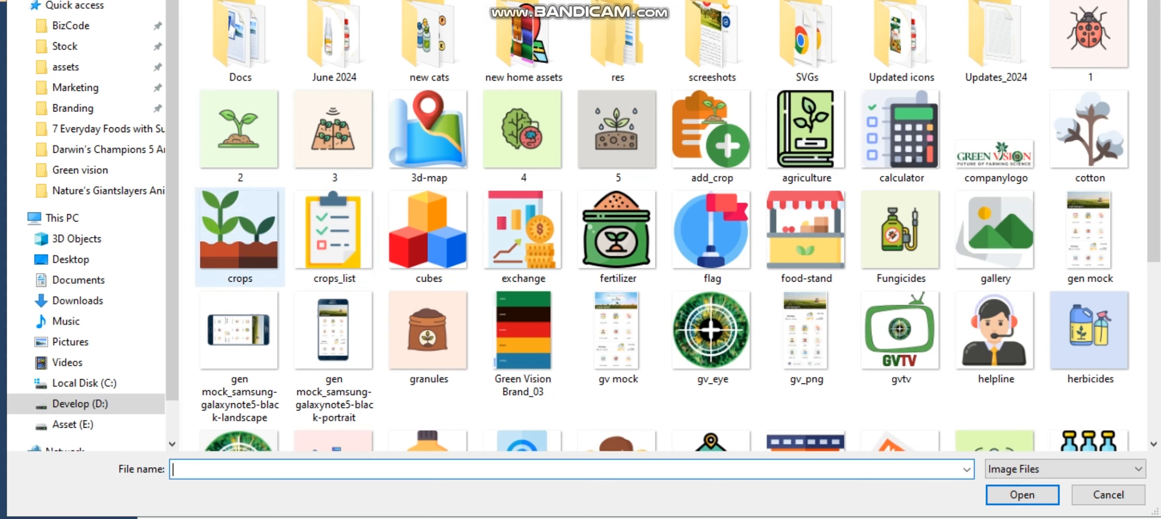
pyautogui.doubleClick(711, 231)
pyautogui.click(277, 361)
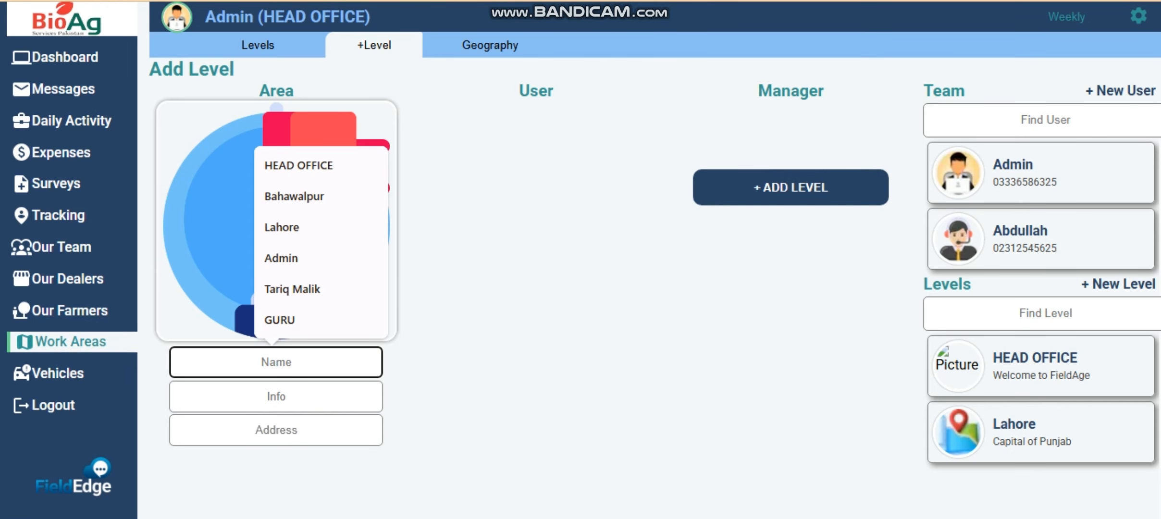
pyautogui.write('Ba')
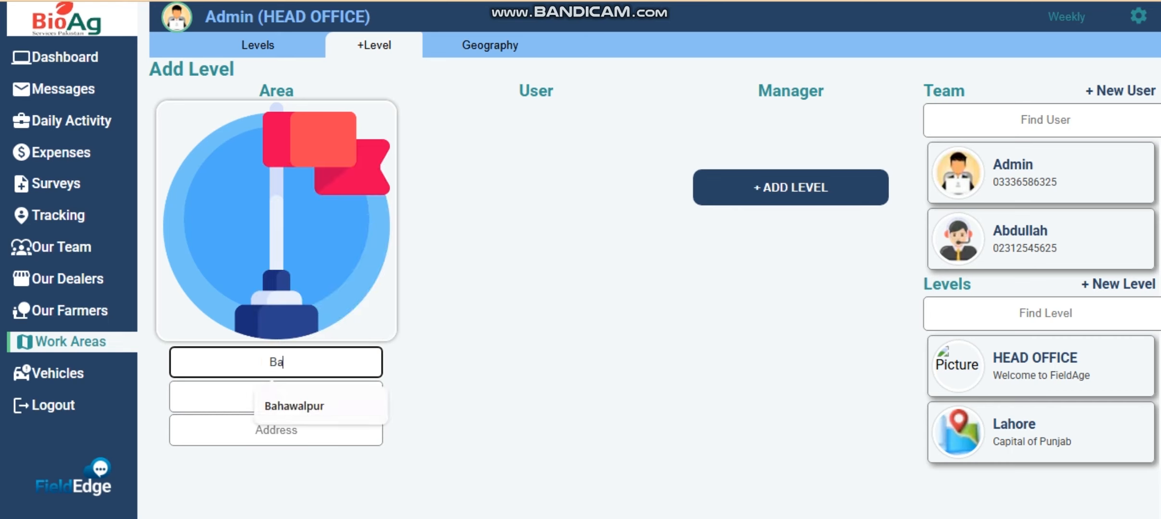
pyautogui.press('Down')
pyautogui.press('Return')
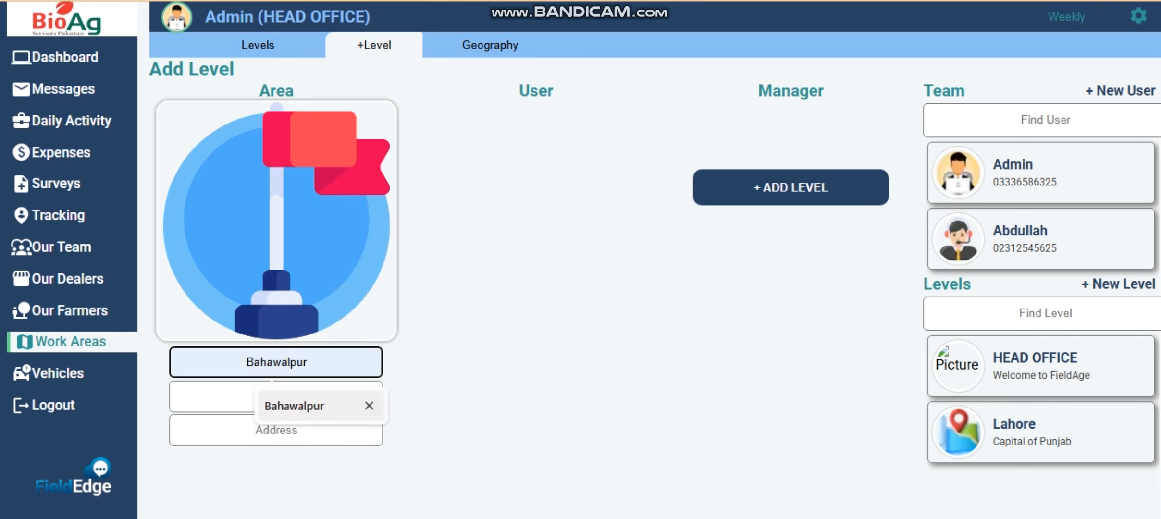
# - Set the level info to City of Nawabs and the address to Southern Punjab
pyautogui.click(276, 397)
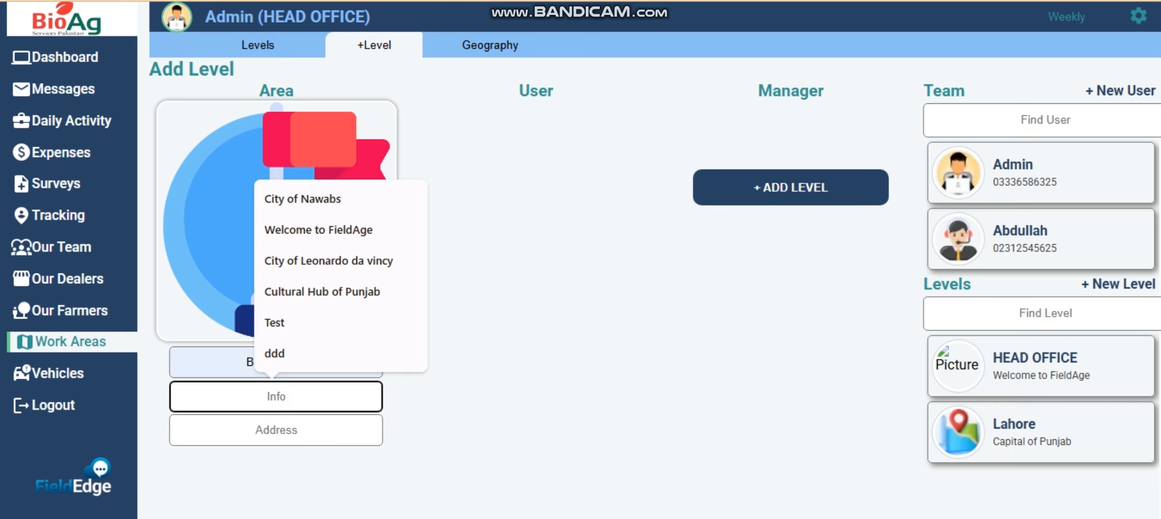
pyautogui.write('City ')
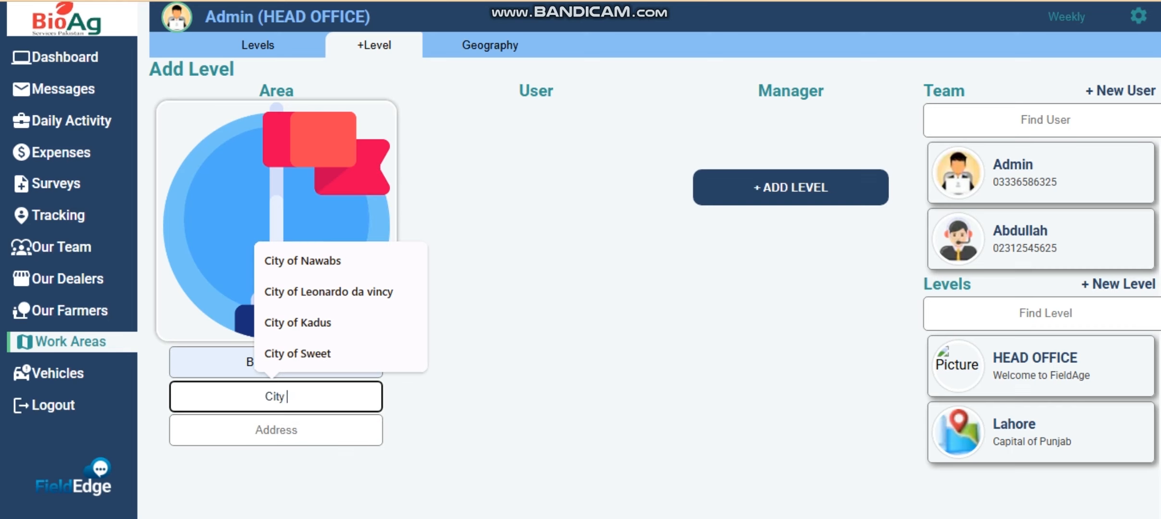
pyautogui.write('of Na')
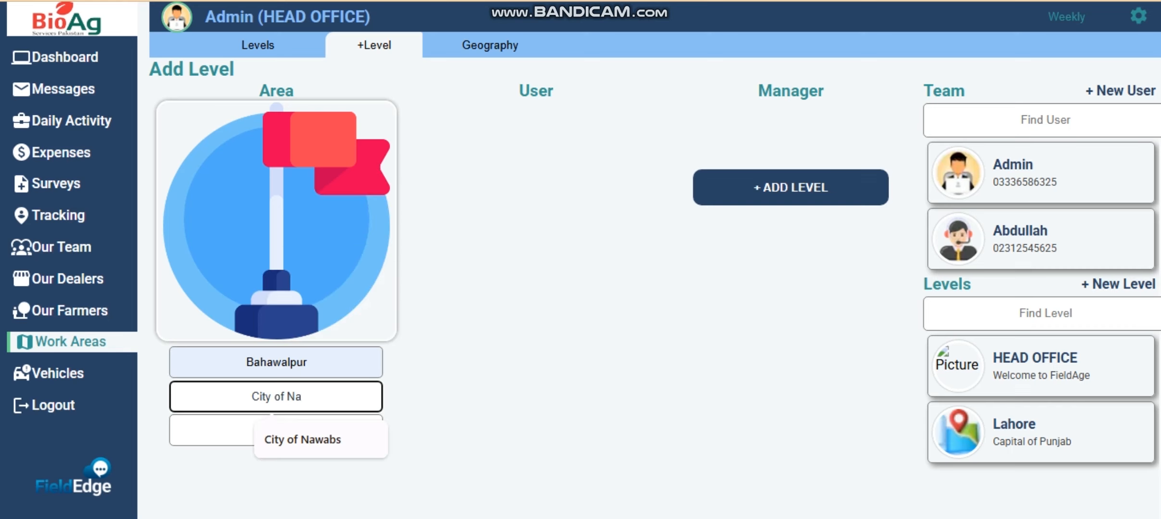
pyautogui.press('Down')
pyautogui.press('Return')
pyautogui.click(276, 430)
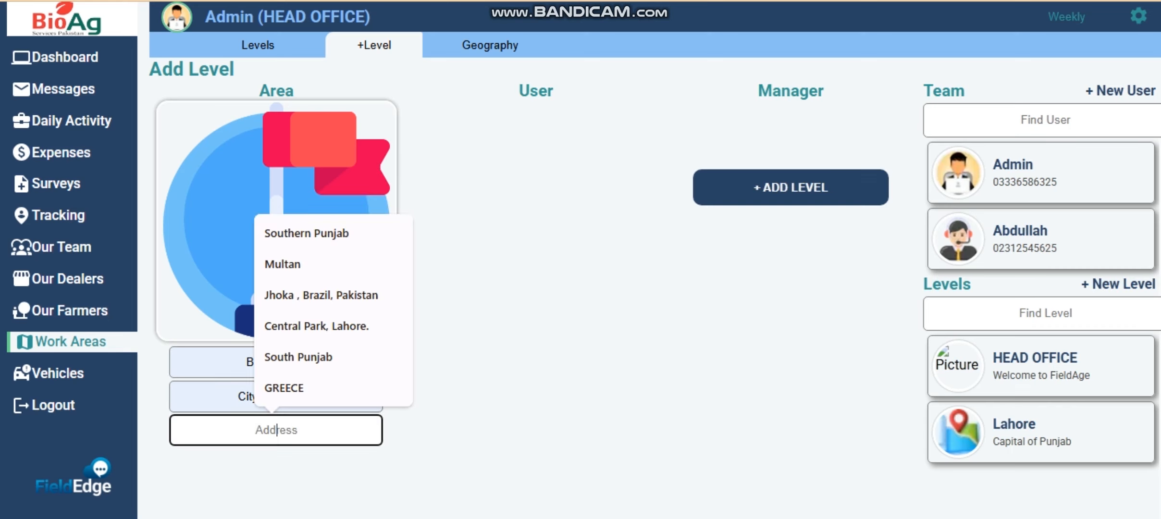
pyautogui.write('Sou')
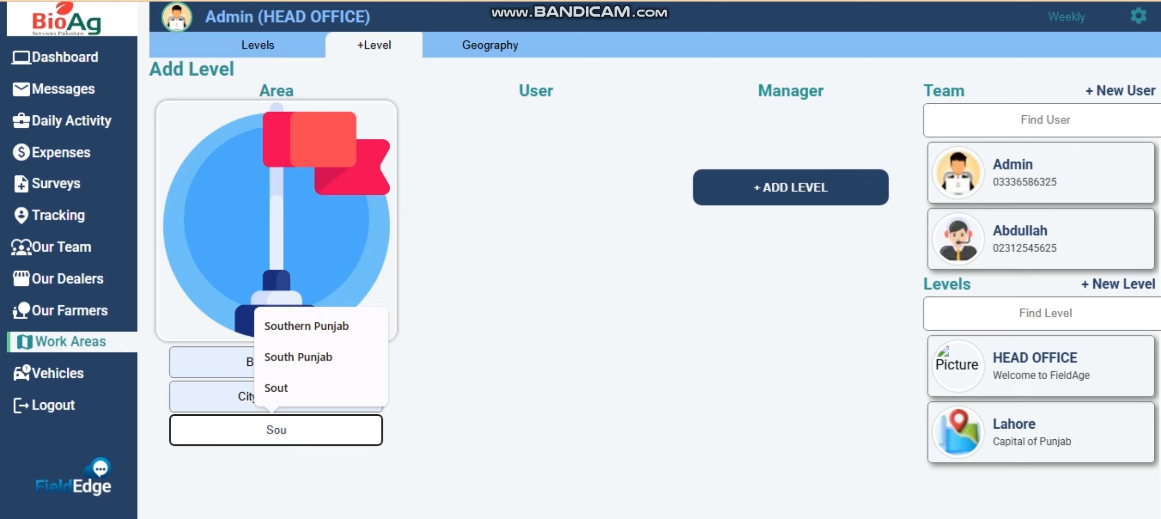
pyautogui.press('Down')
pyautogui.press('Return')
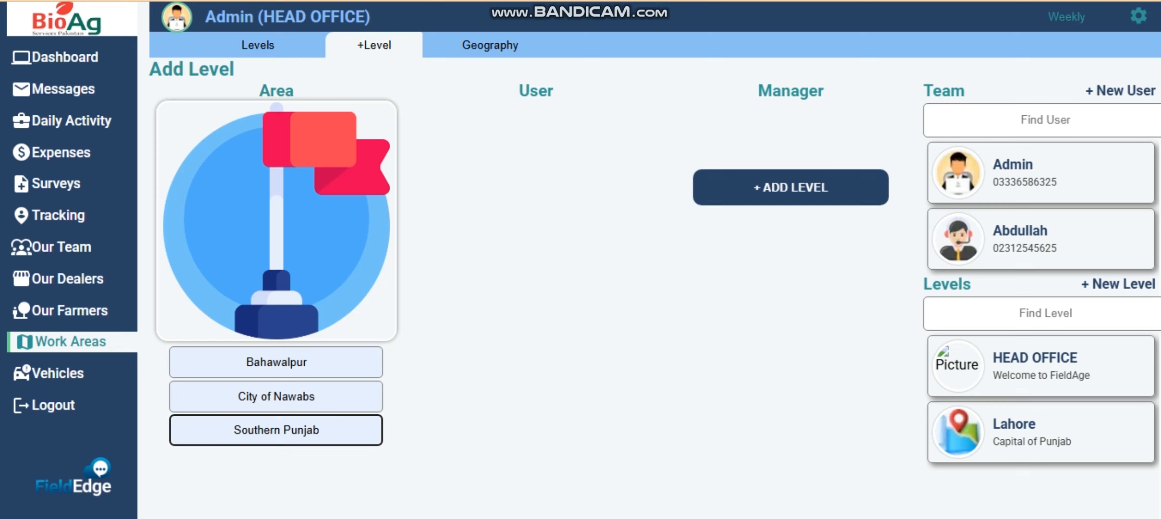
pyautogui.click(1139, 16)
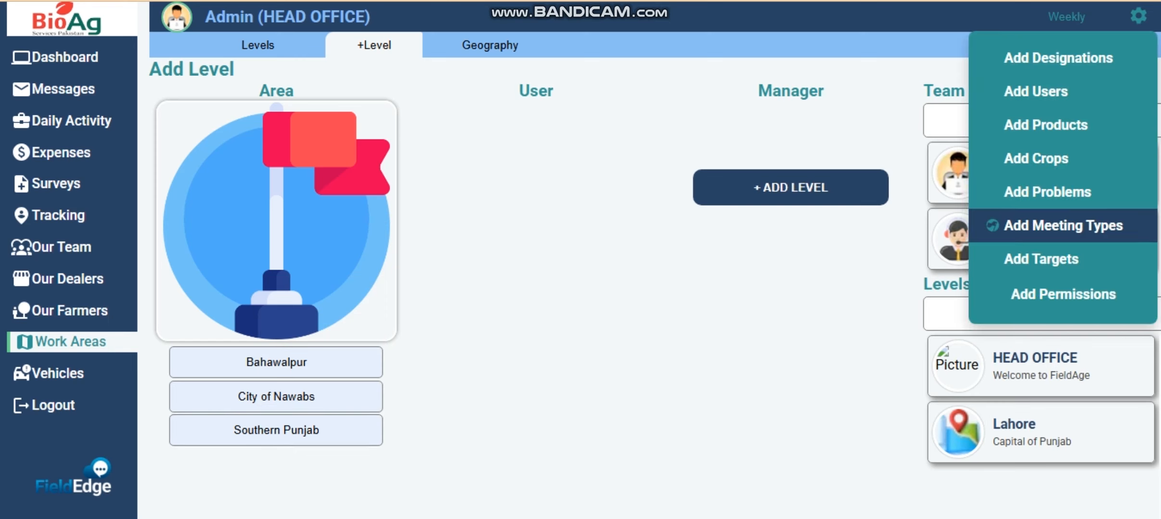
# - Visit the Add User page and close the picture chooser without choosing an image
pyautogui.click(1036, 92)
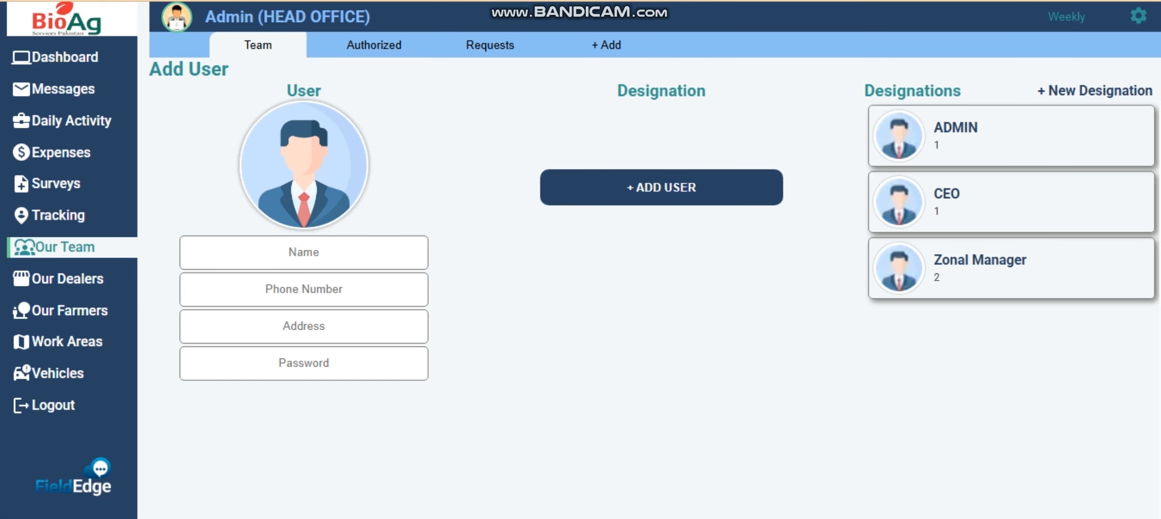
pyautogui.click(304, 165)
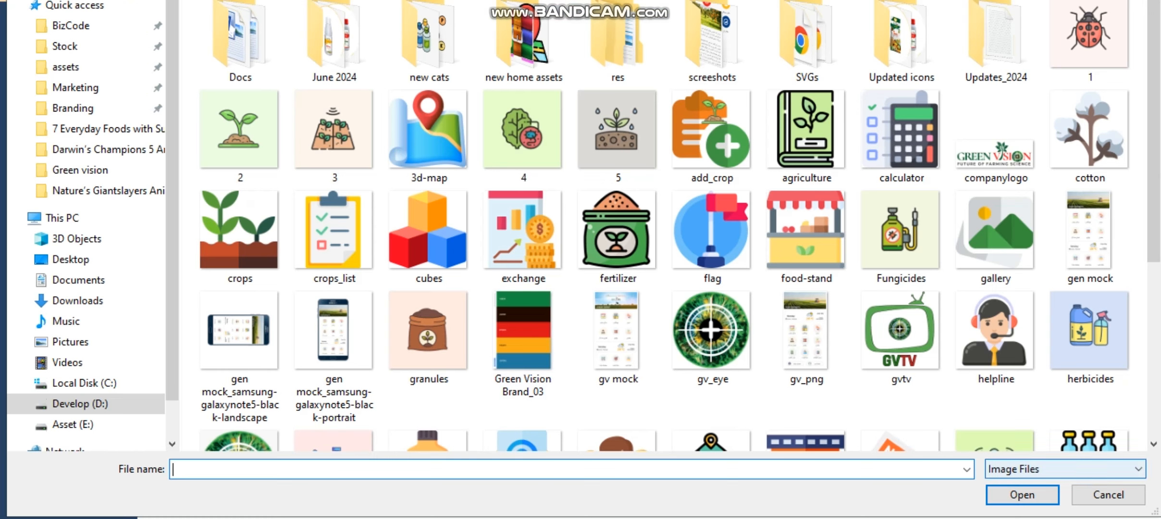
pyautogui.click(1109, 494)
# - Create the FO designation with rank 3, then return to the Add User form
pyautogui.click(1139, 16)
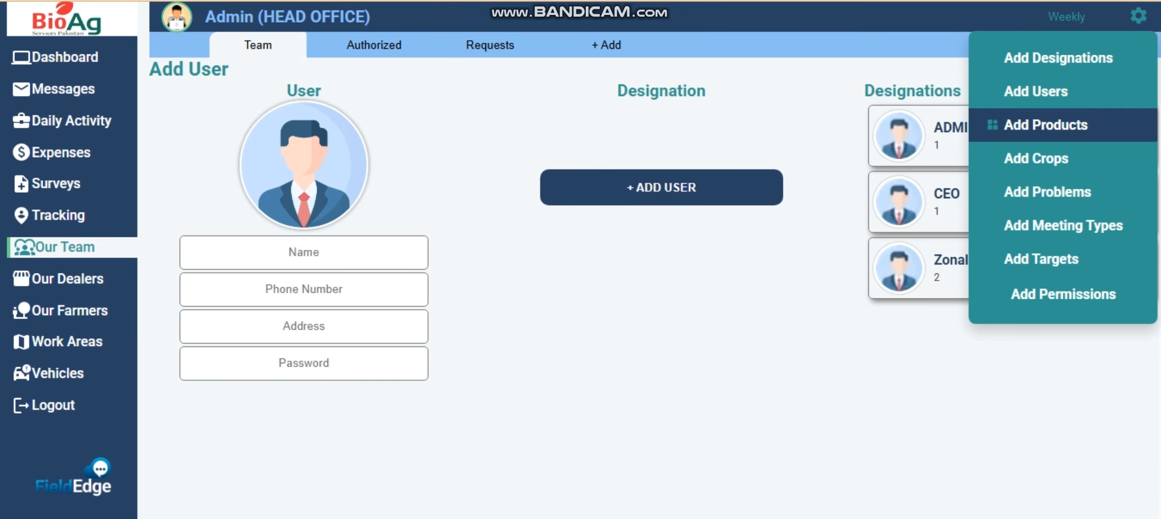
pyautogui.click(1059, 57)
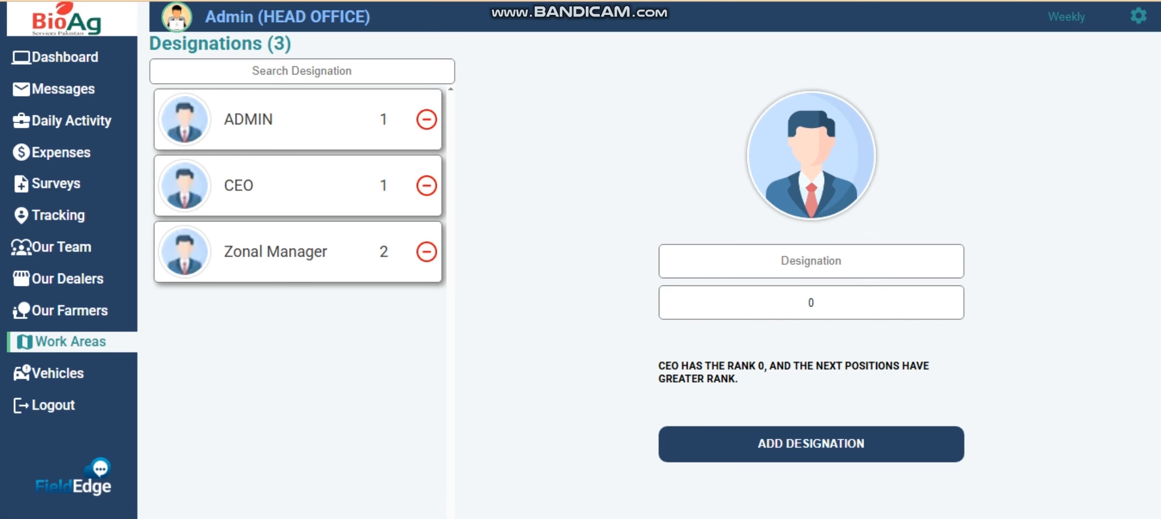
pyautogui.click(813, 260)
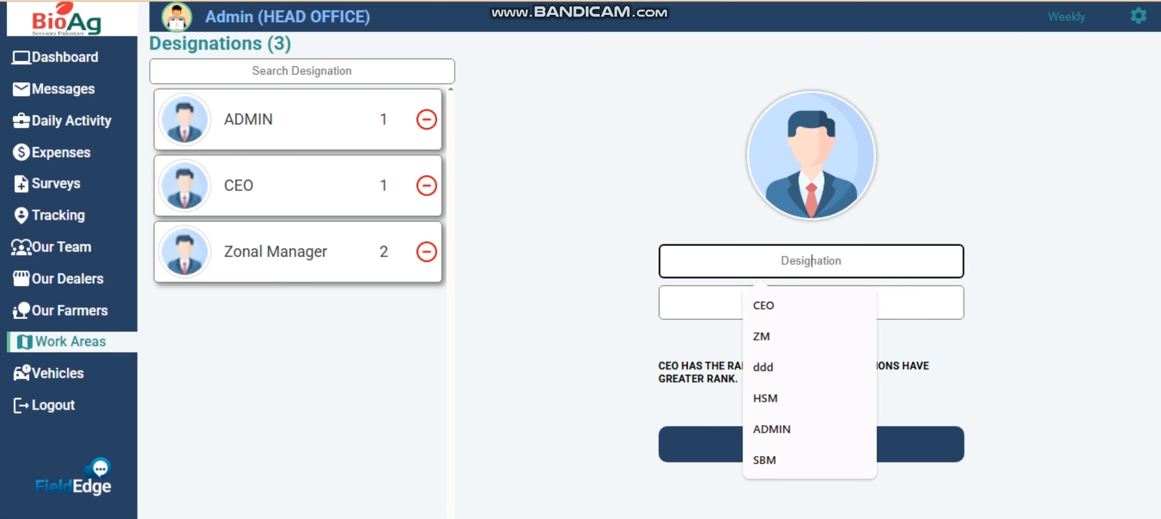
pyautogui.write('FO')
pyautogui.press('Tab')
pyautogui.press('BackSpace')
pyautogui.write('3')
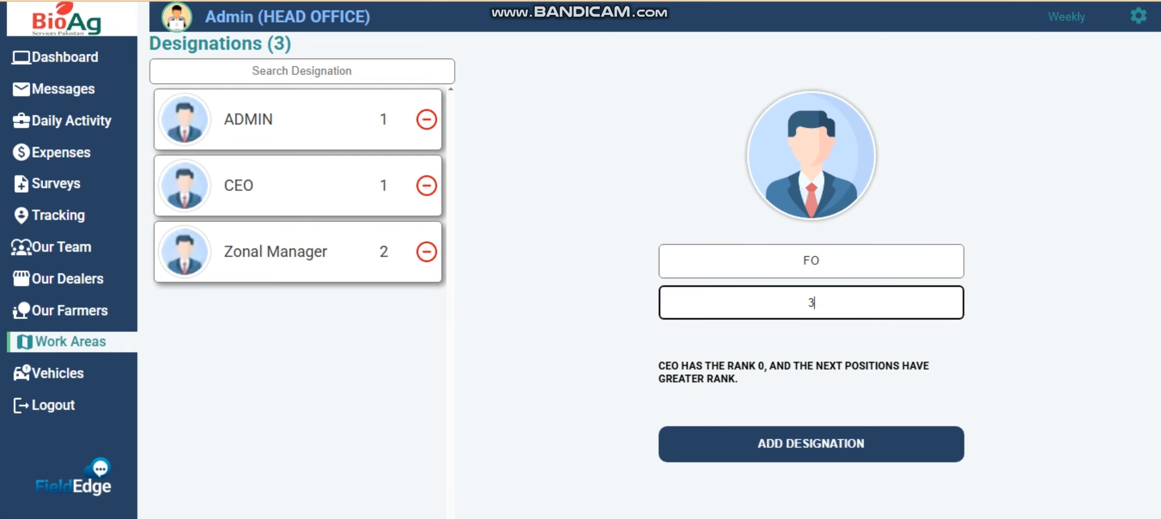
pyautogui.press('Return')
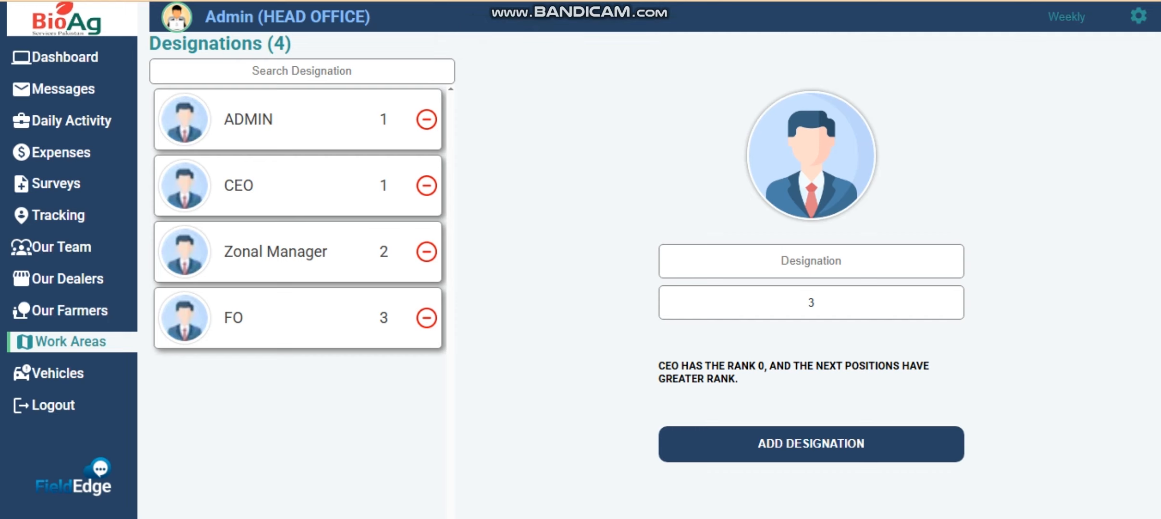
pyautogui.click(1139, 16)
pyautogui.click(1035, 92)
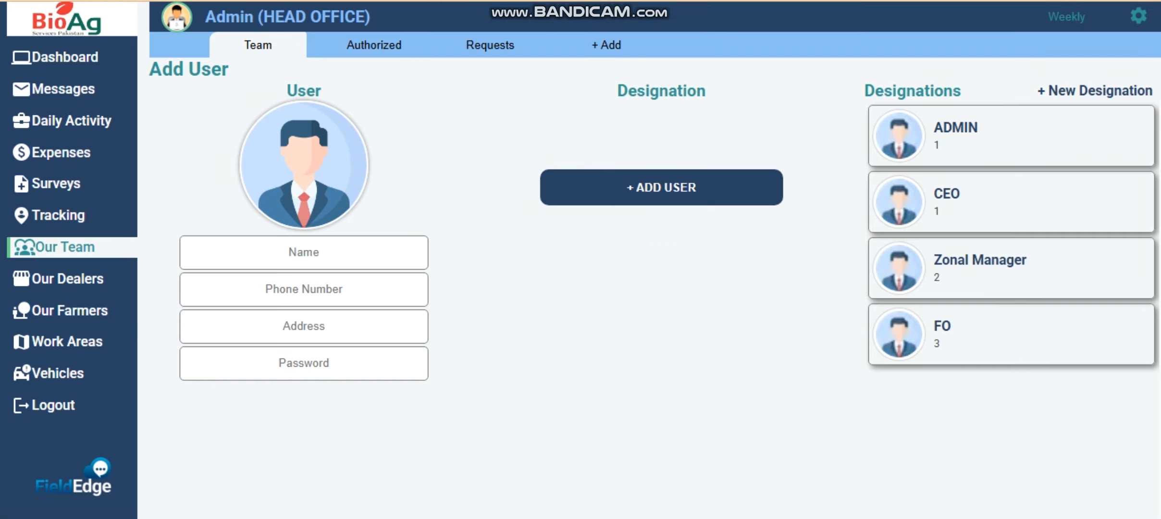
# - Fill in the new user's helpline picture, full name, phone number, address and password
pyautogui.click(315, 200)
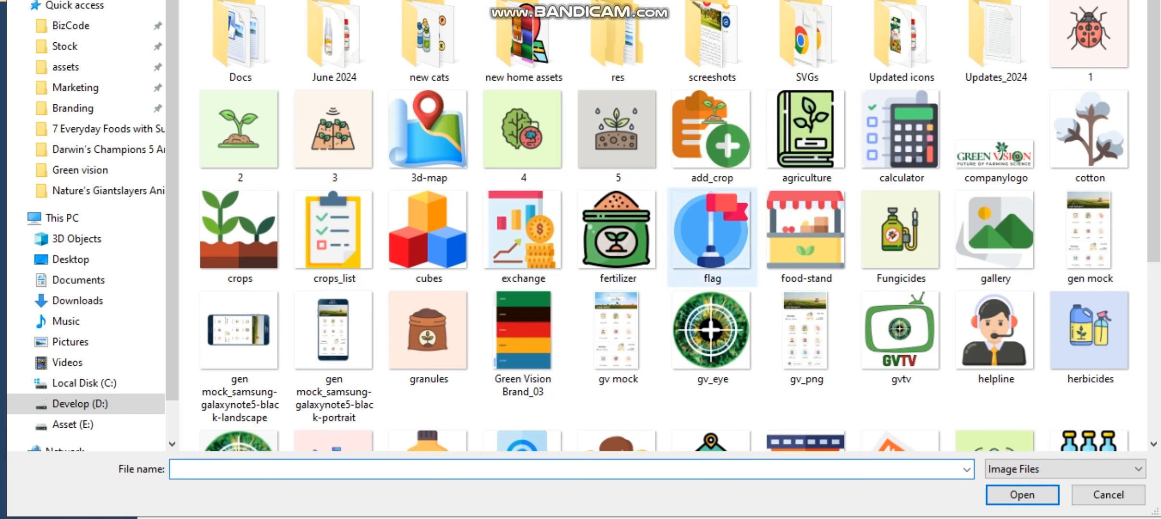
pyautogui.doubleClick(995, 331)
pyautogui.click(304, 252)
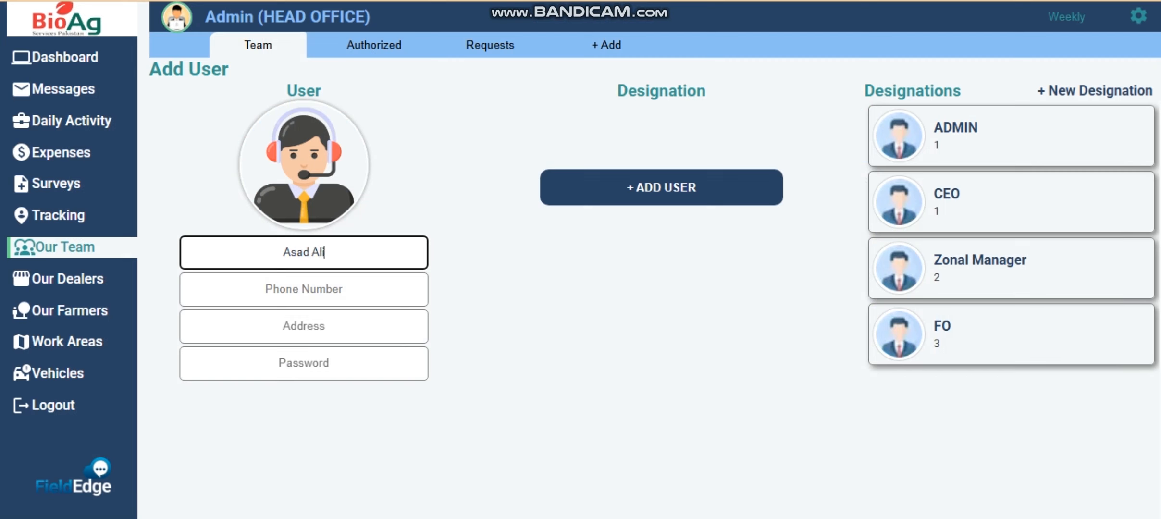
pyautogui.click(303, 289)
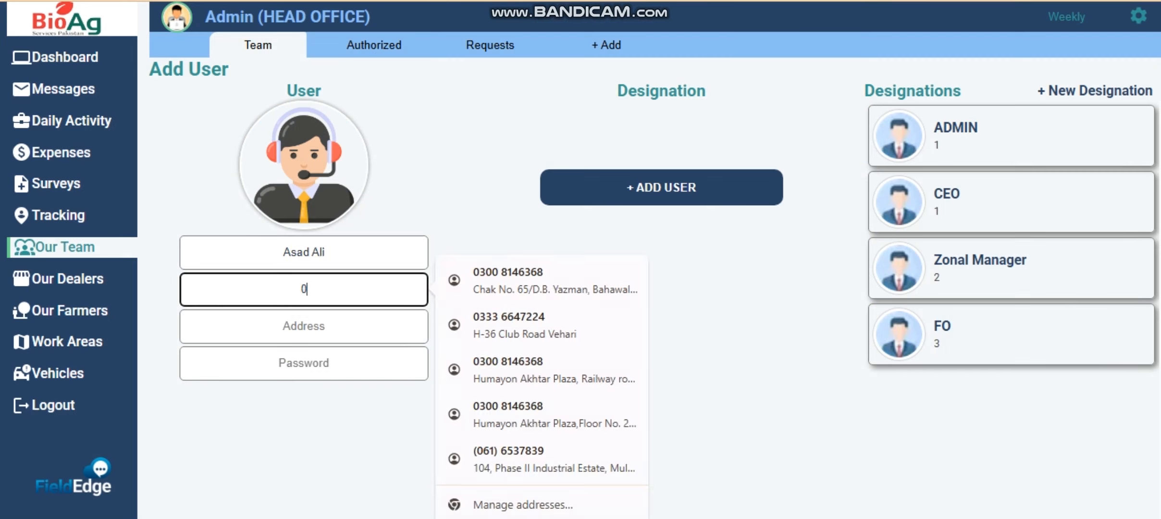
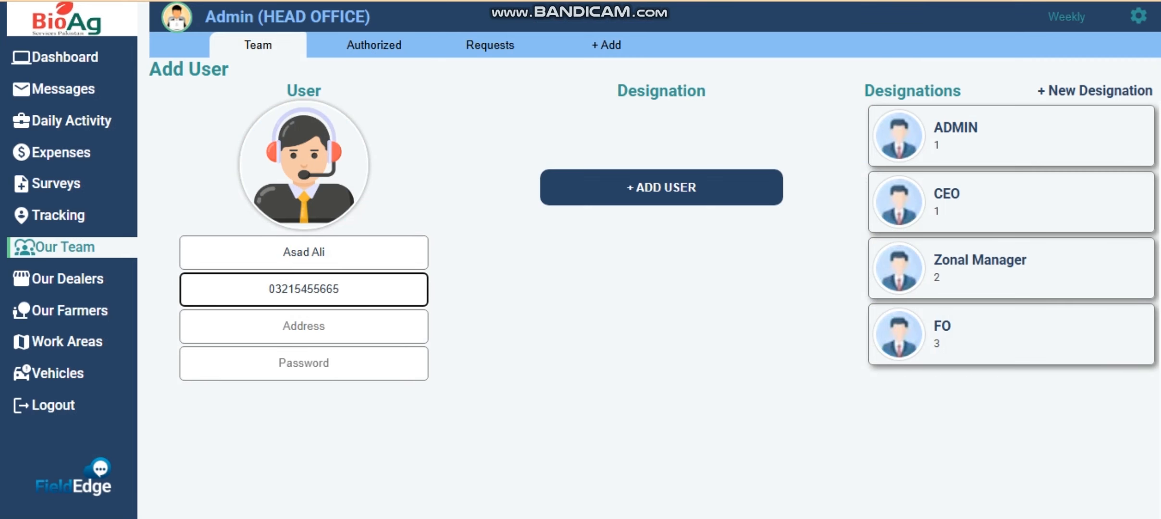
pyautogui.click(304, 326)
pyautogui.write('Addre')
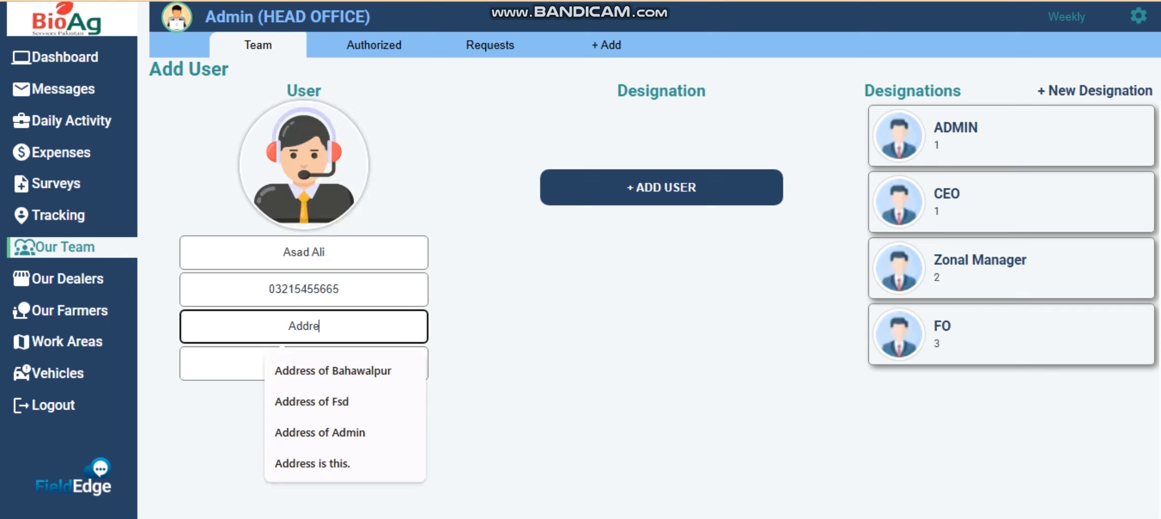
pyautogui.write('ss is')
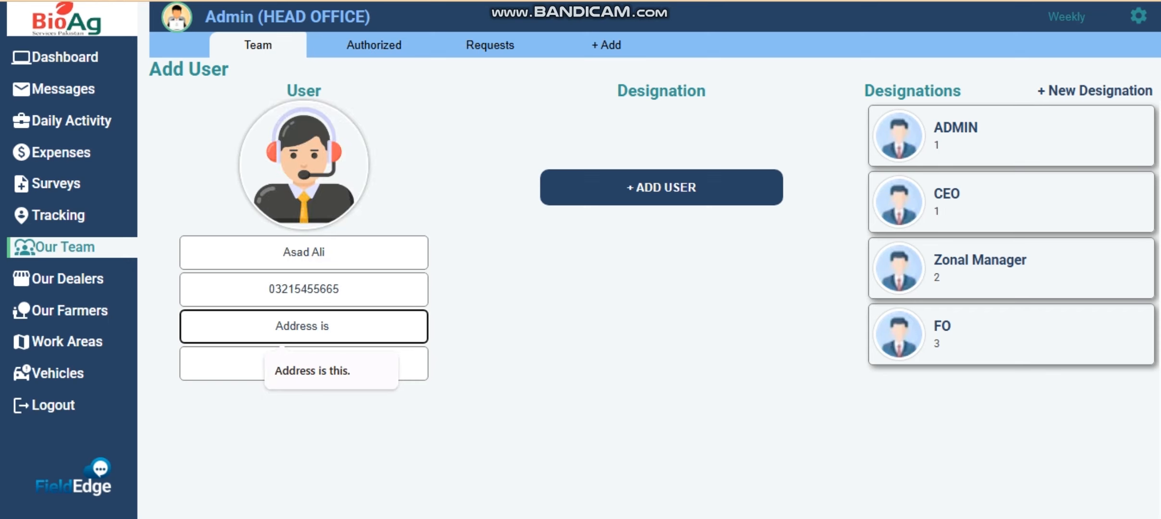
pyautogui.write(' Bahawalpur')
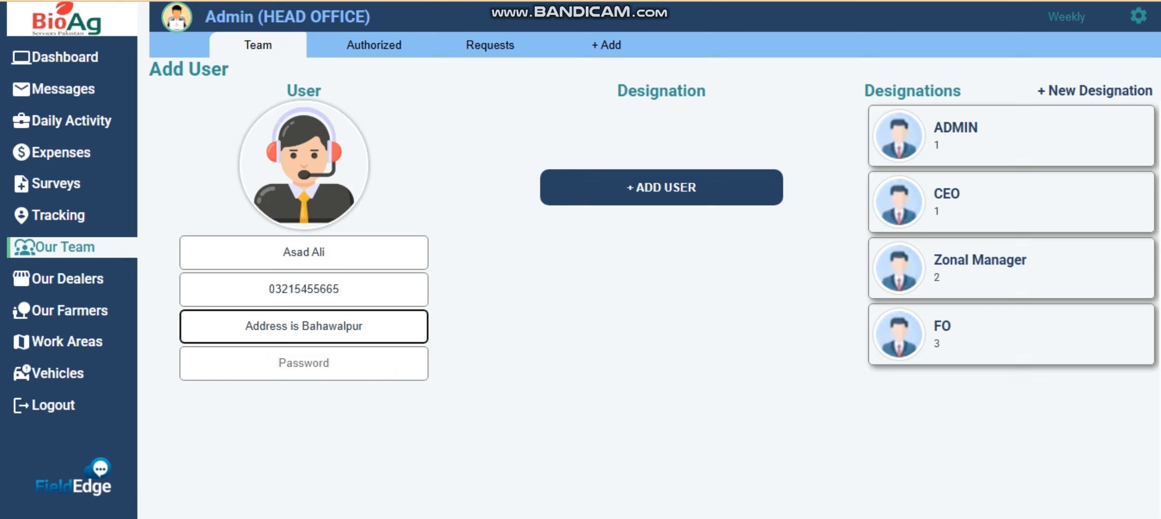
pyautogui.click(303, 363)
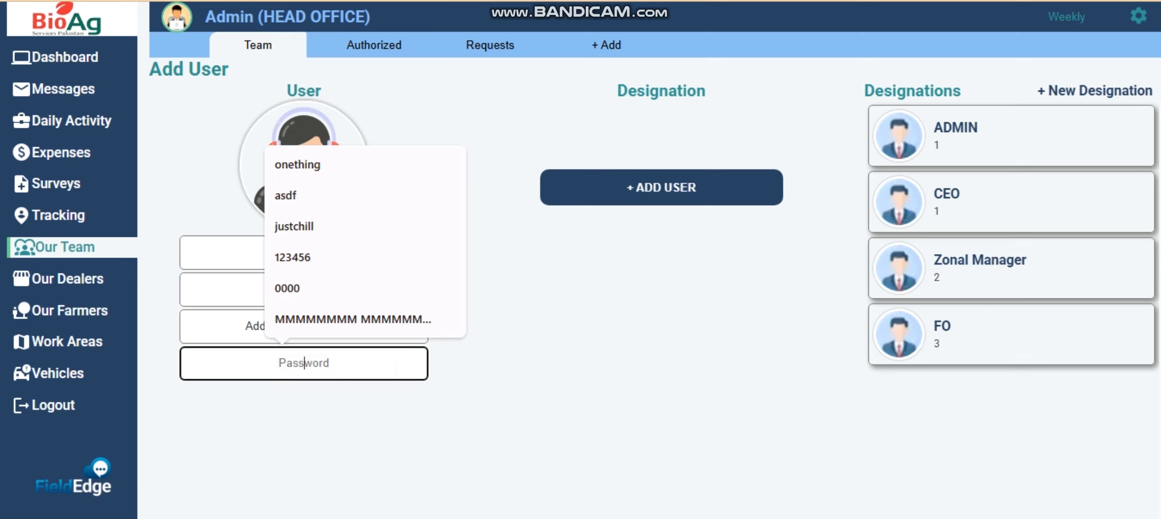
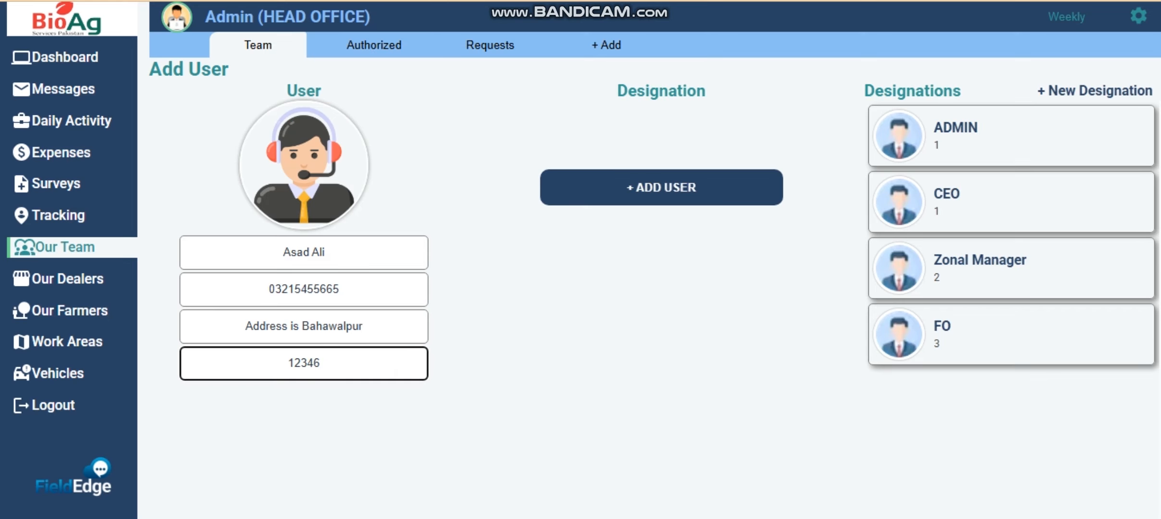
# - Give the user the FO designation and add them, dismissing the success message
pyautogui.click(1012, 335)
pyautogui.click(661, 319)
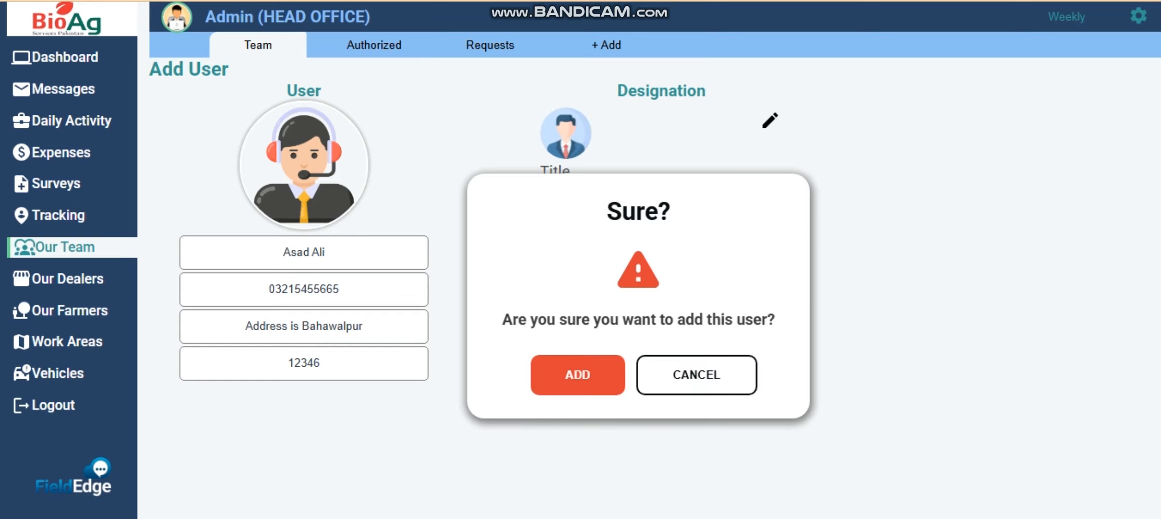
pyautogui.click(578, 375)
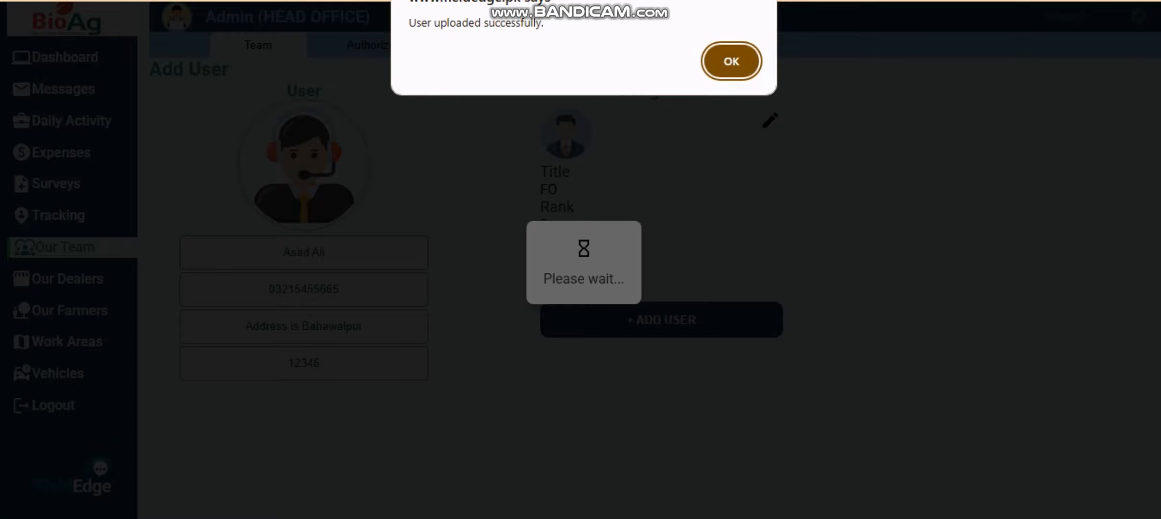
pyautogui.click(731, 60)
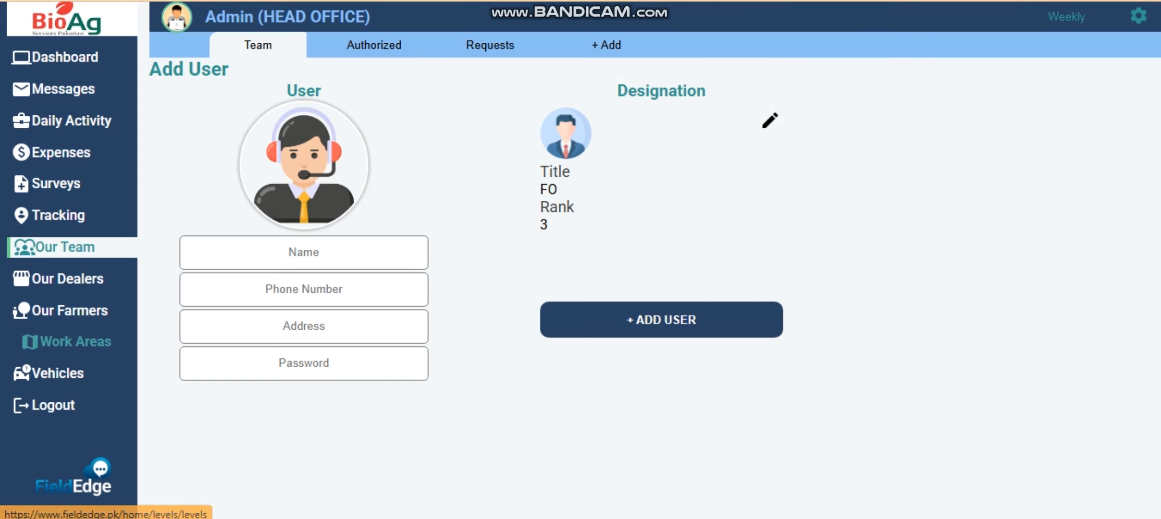
# - Start a new level from Work Areas using the cubes image as its picture
pyautogui.click(77, 342)
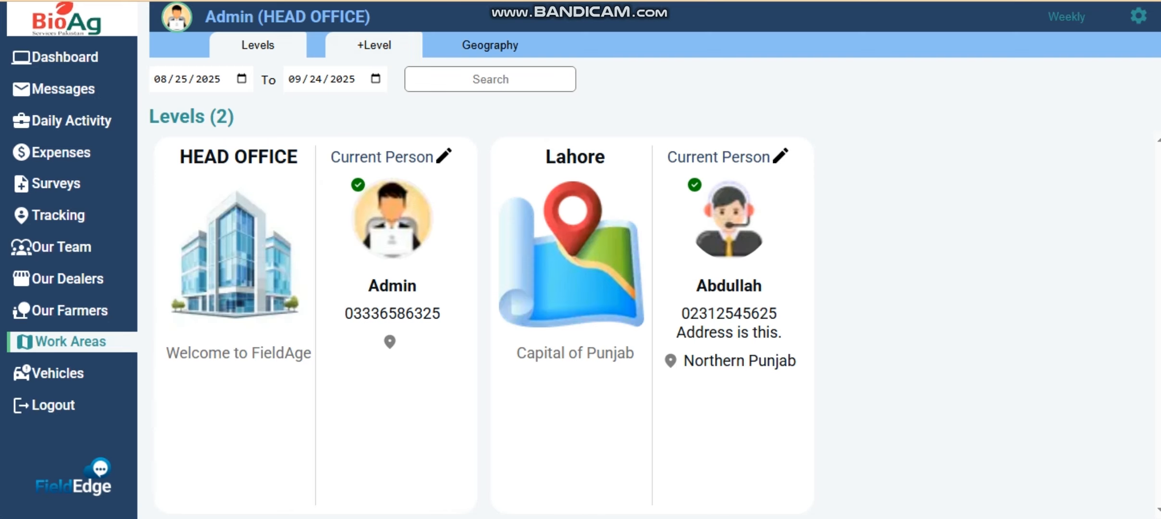
pyautogui.click(374, 45)
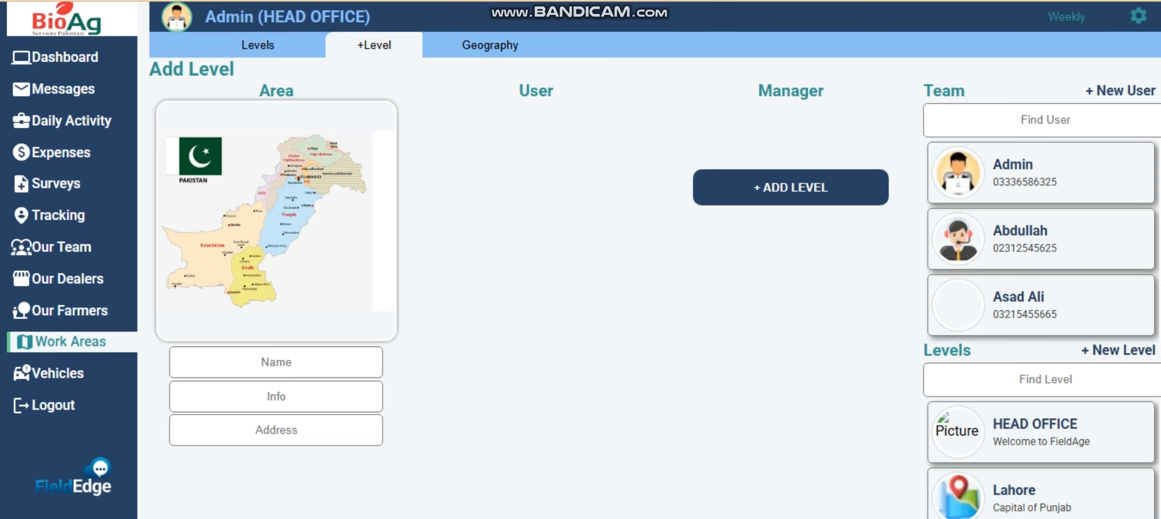
pyautogui.click(322, 238)
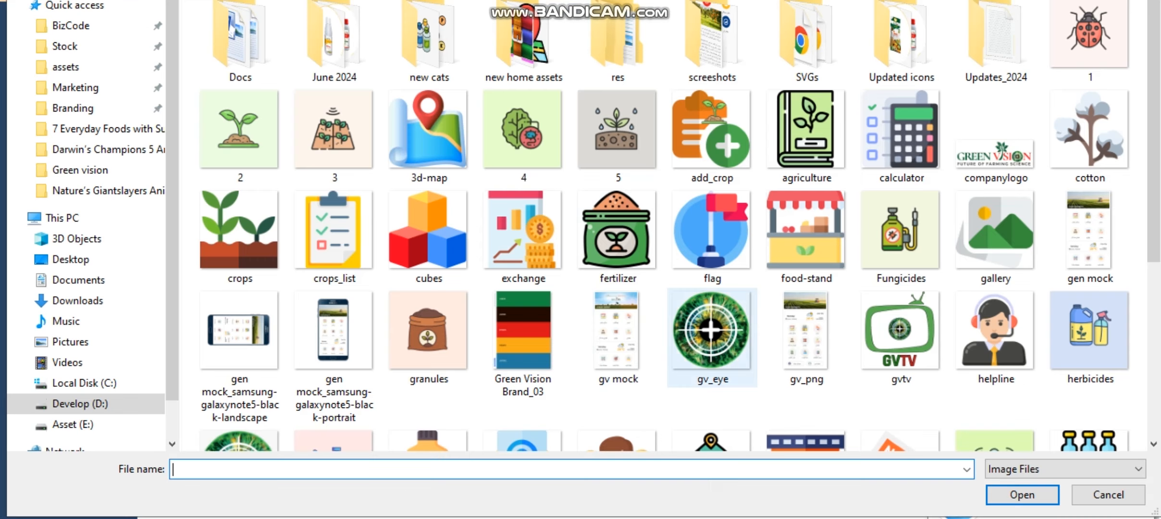
pyautogui.scroll(-5, 711, 337)
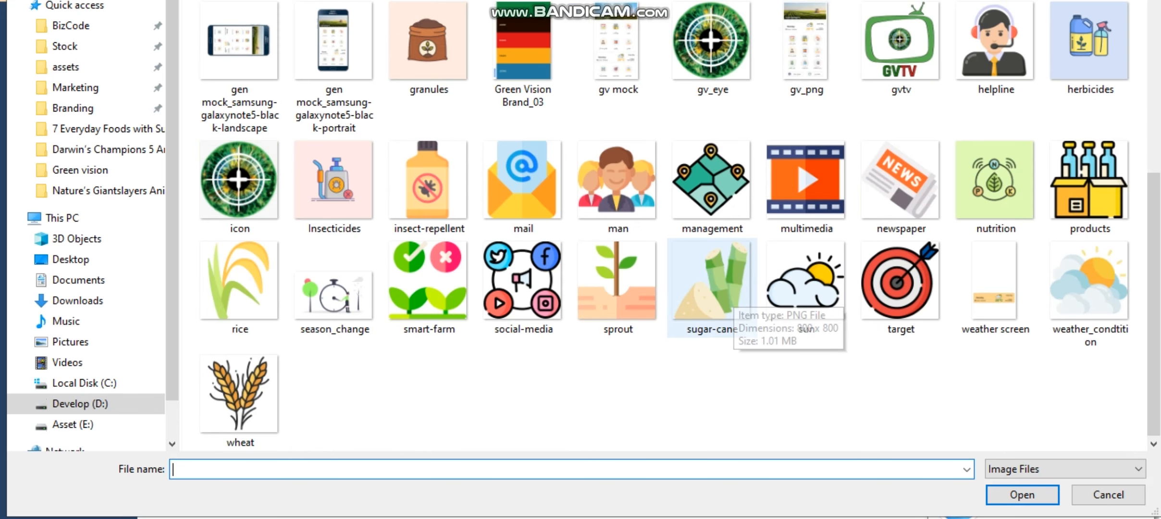
pyautogui.scroll(3, 901, 260)
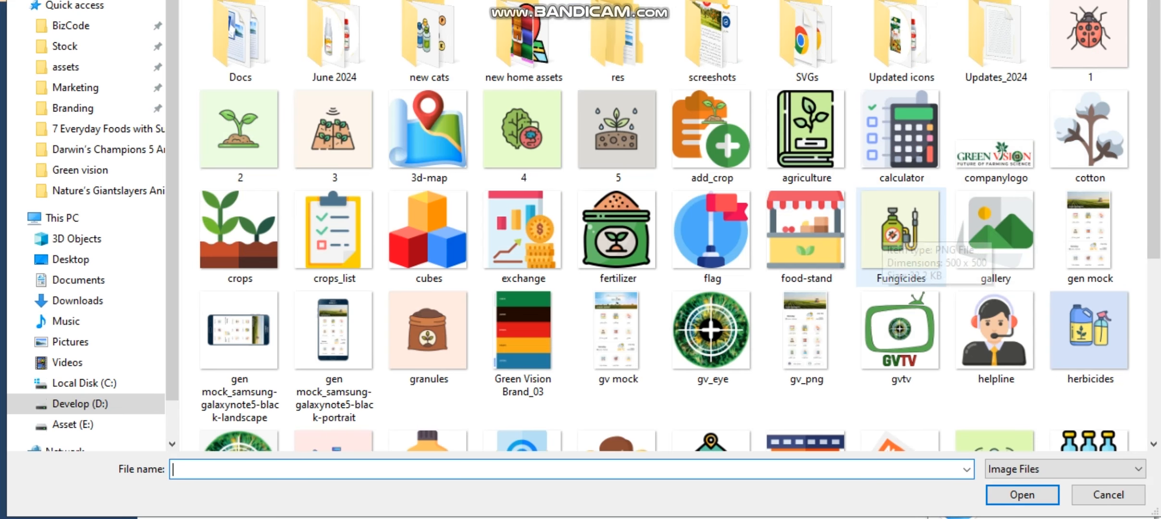
pyautogui.doubleClick(428, 229)
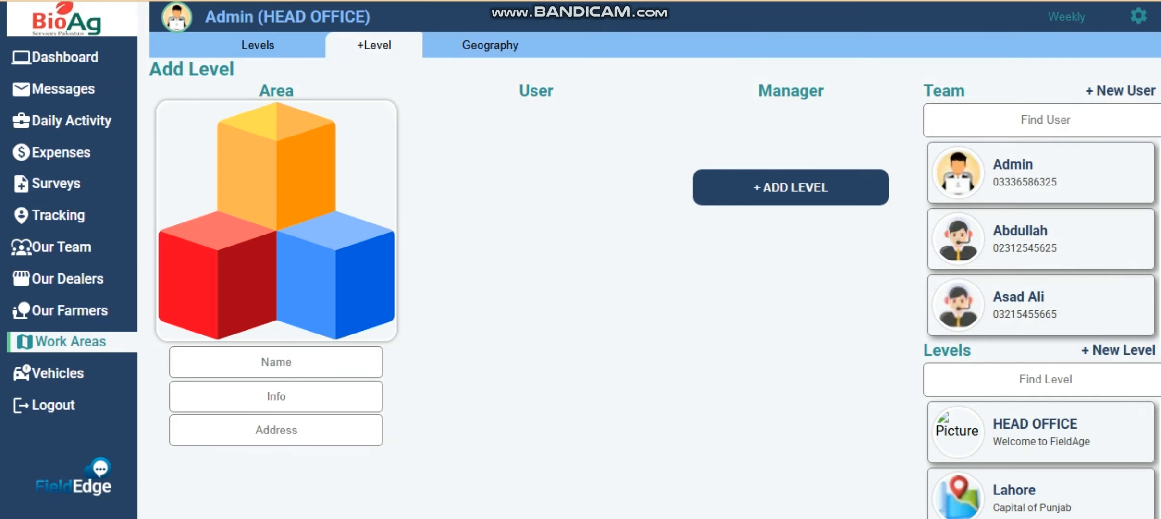
# - Name the level Bahawalpur, with info City of Nawabs and address Southern Punjab
pyautogui.click(277, 362)
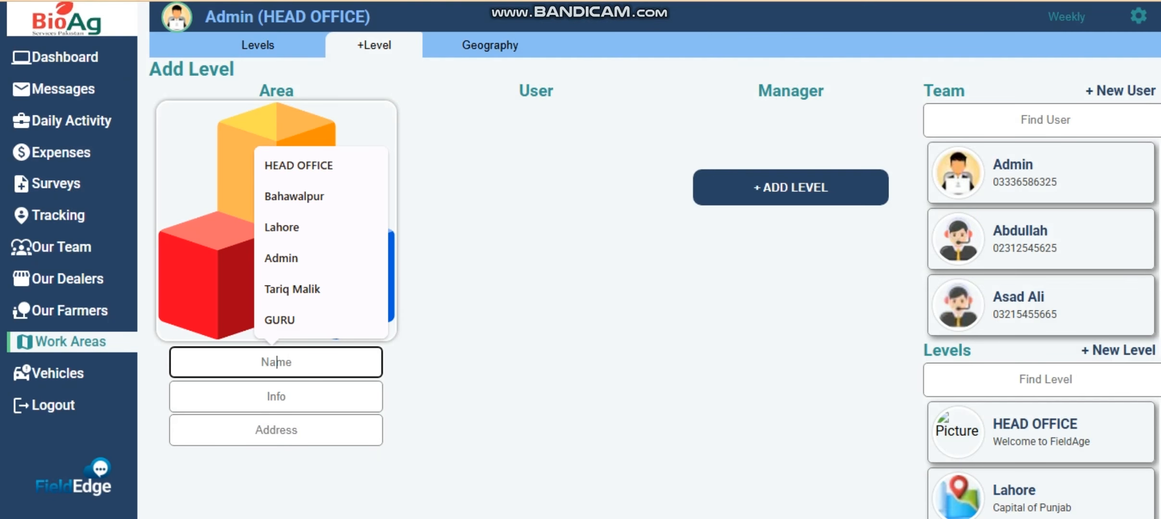
pyautogui.write('Bah')
pyautogui.press('Down')
pyautogui.press('Return')
pyautogui.press('Tab')
pyautogui.write('city of')
pyautogui.press('Return')
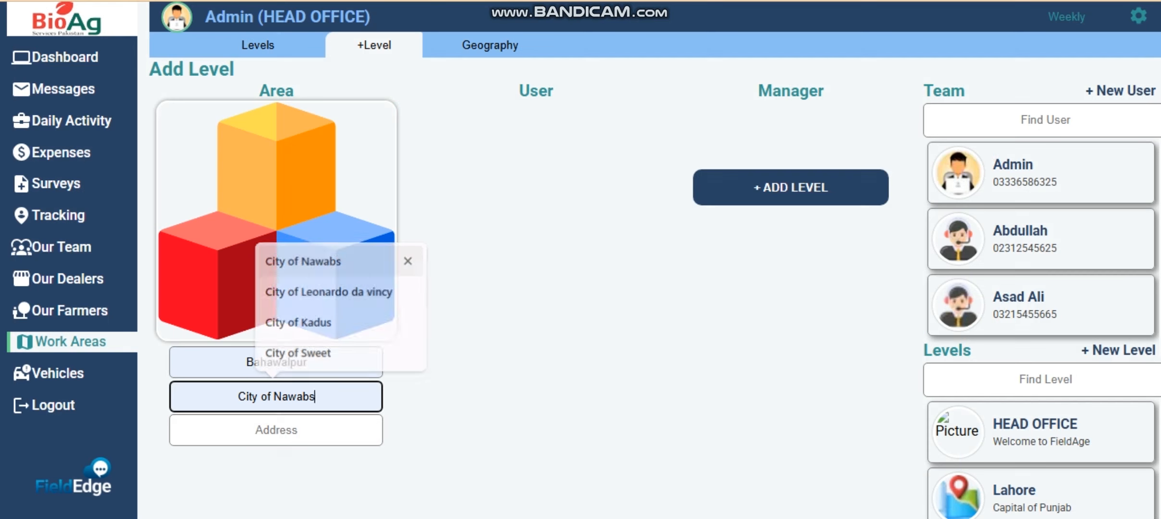
pyautogui.press('Tab')
pyautogui.write('s')
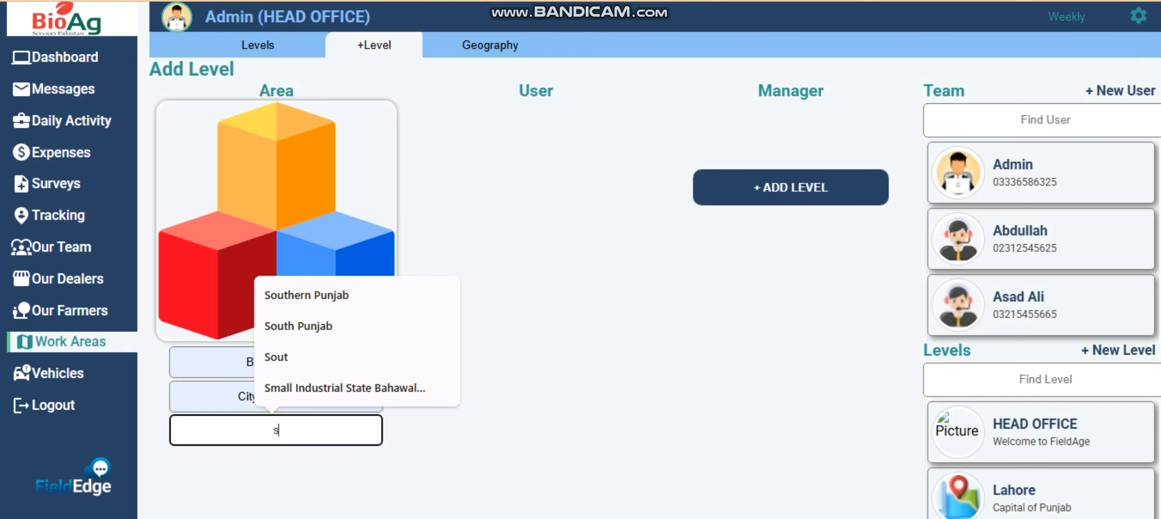
pyautogui.press('Down')
pyautogui.press('Return')
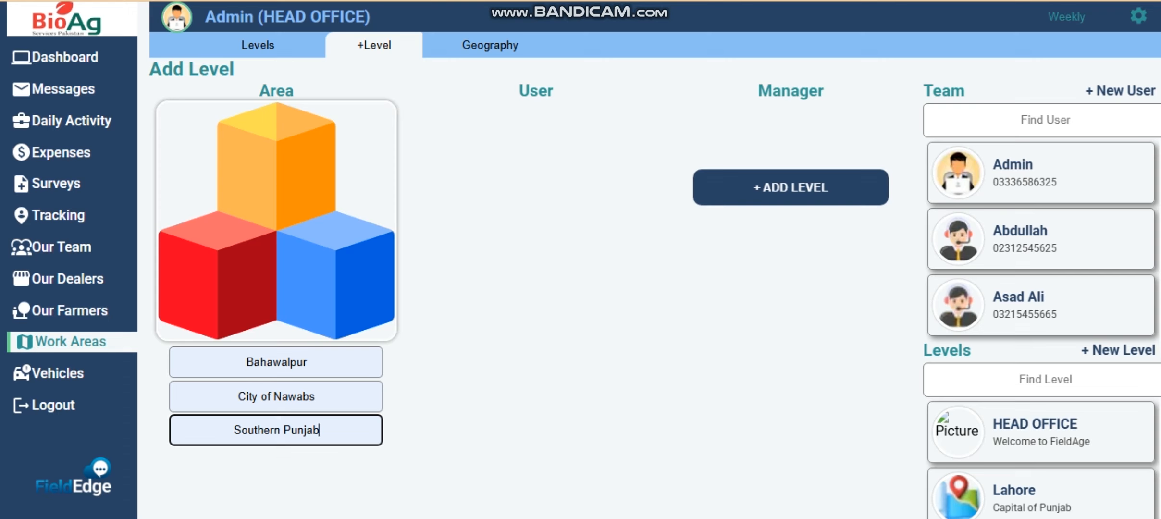
# - Add Bahawalpur with the new user under Lahore, then open the level permissions page
pyautogui.click(1041, 305)
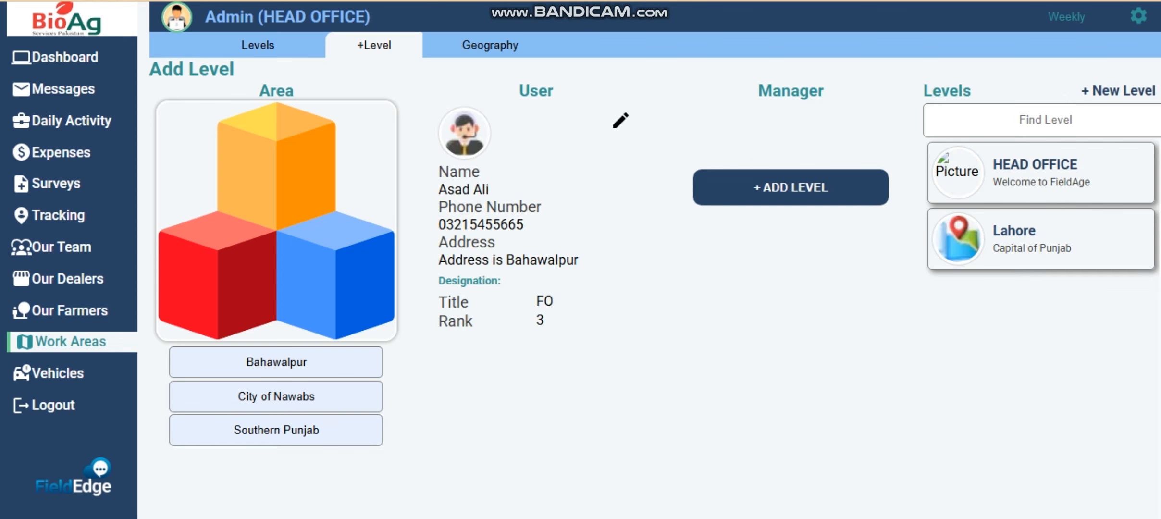
pyautogui.click(1041, 239)
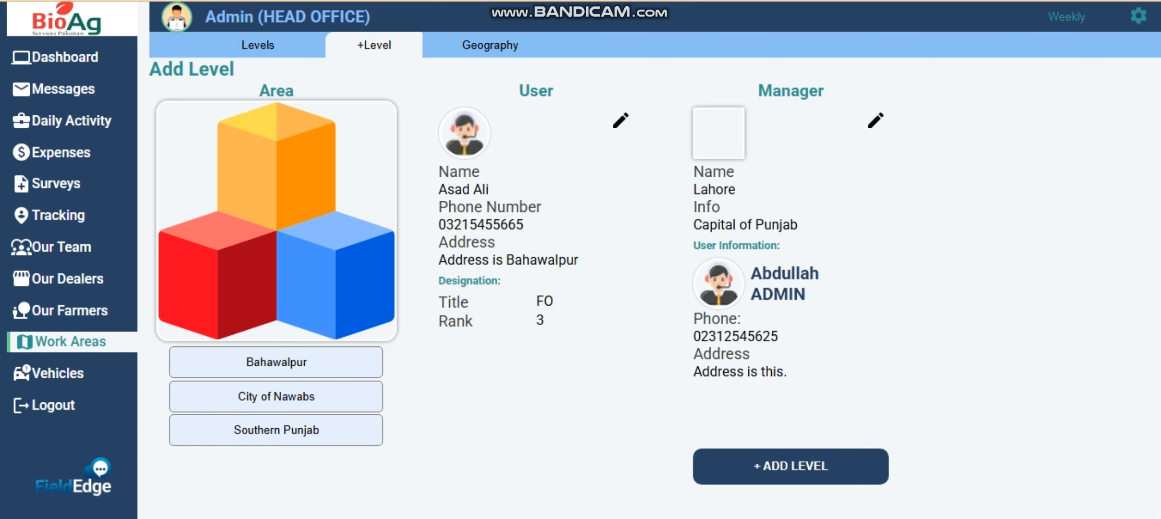
pyautogui.click(791, 467)
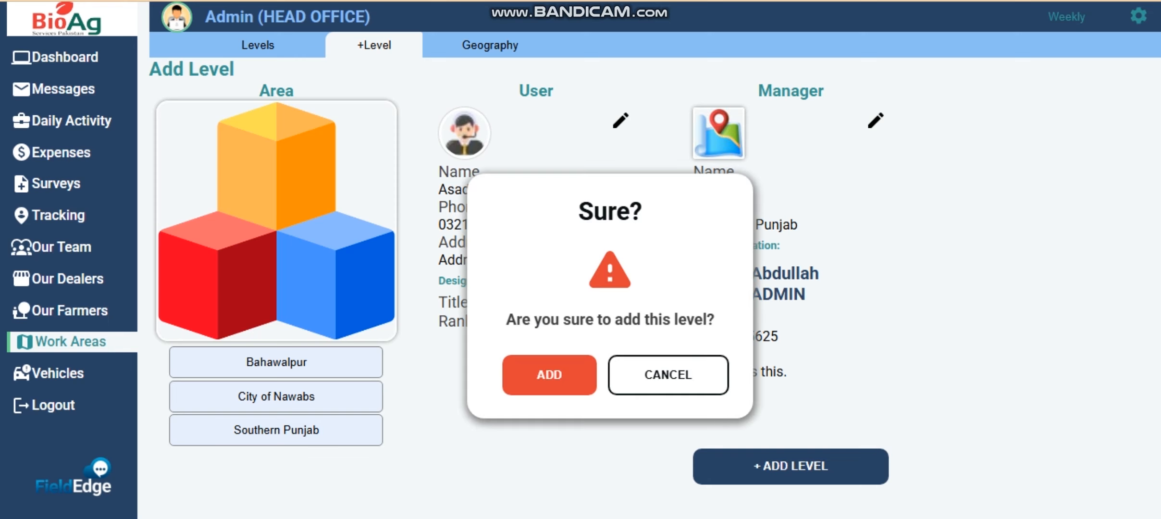
pyautogui.click(549, 375)
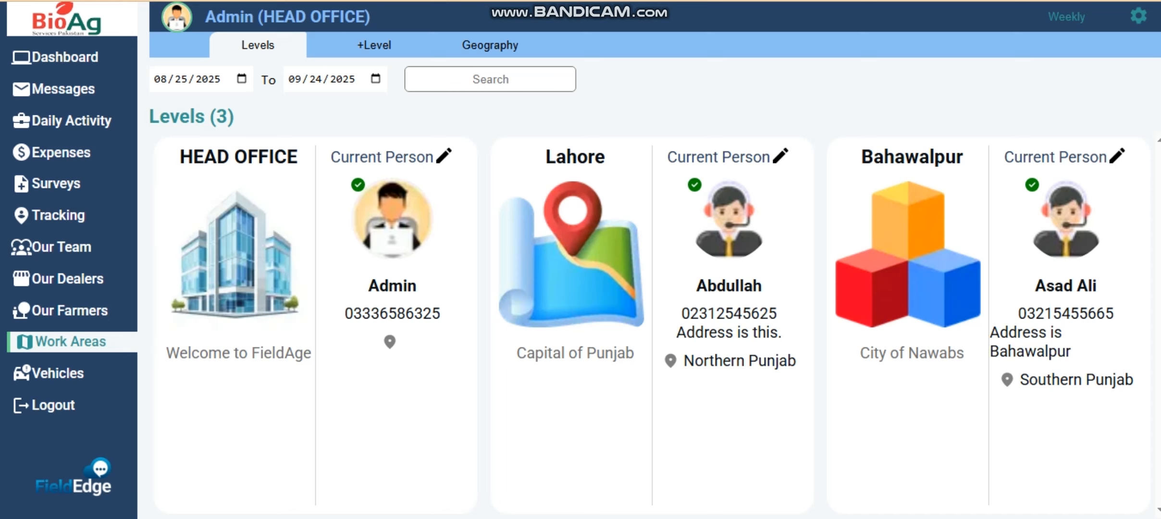
pyautogui.click(1139, 16)
pyautogui.click(1063, 295)
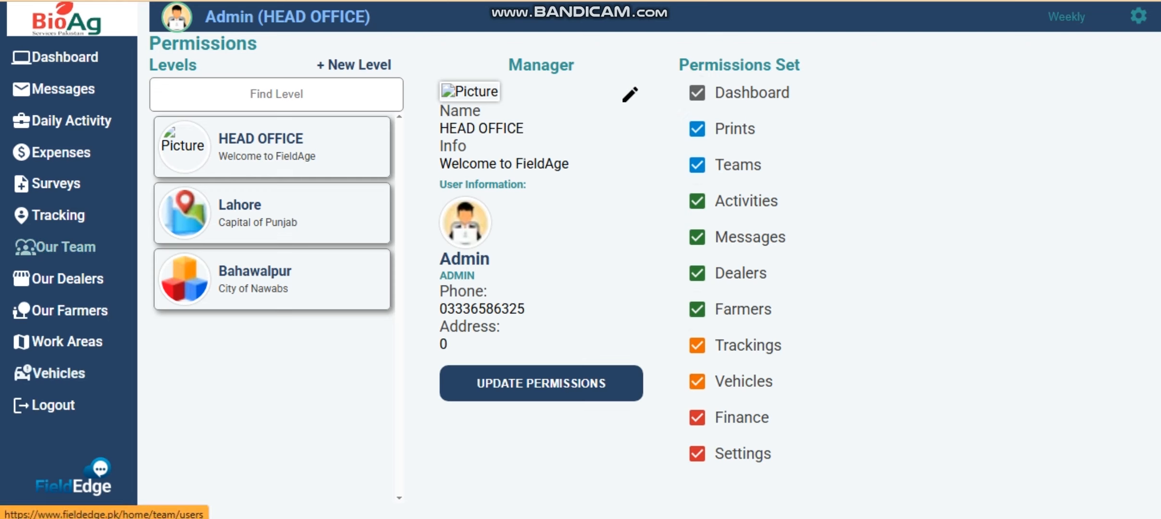
# - Bring up the Lahore level on the level permissions page
pyautogui.click(272, 213)
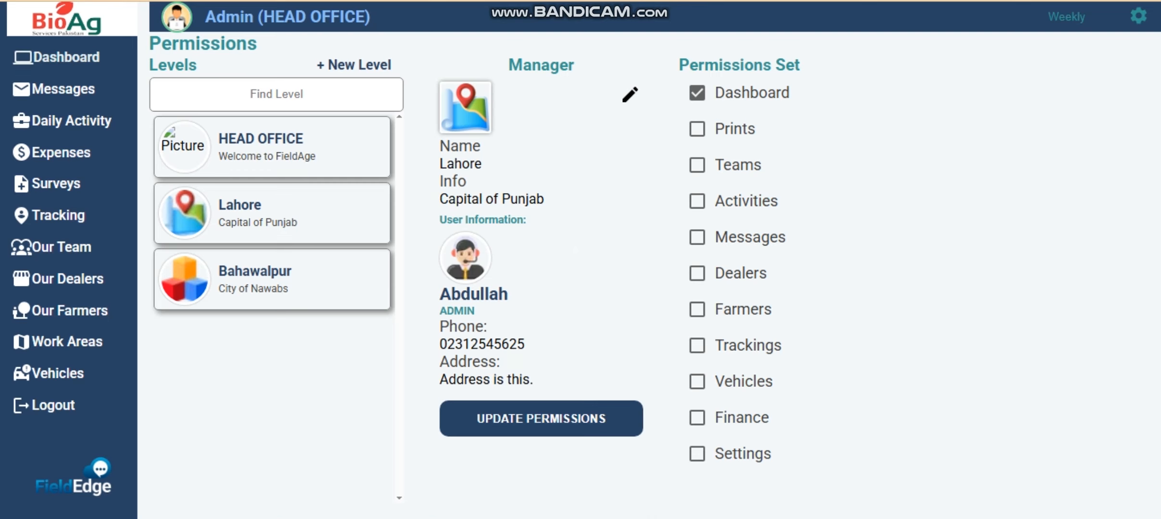
pyautogui.click(65, 57)
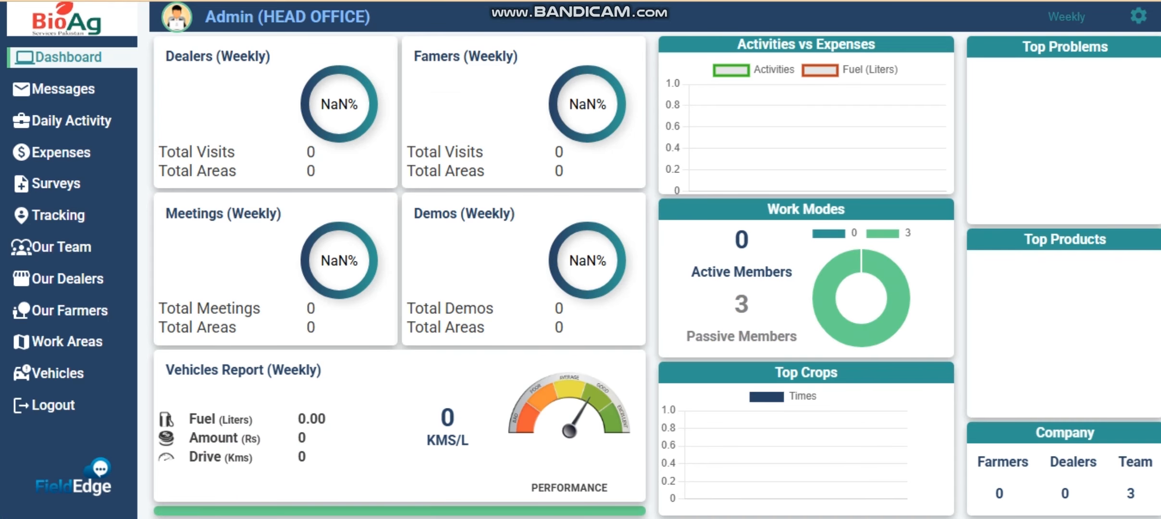
pyautogui.click(1138, 15)
pyautogui.click(1010, 295)
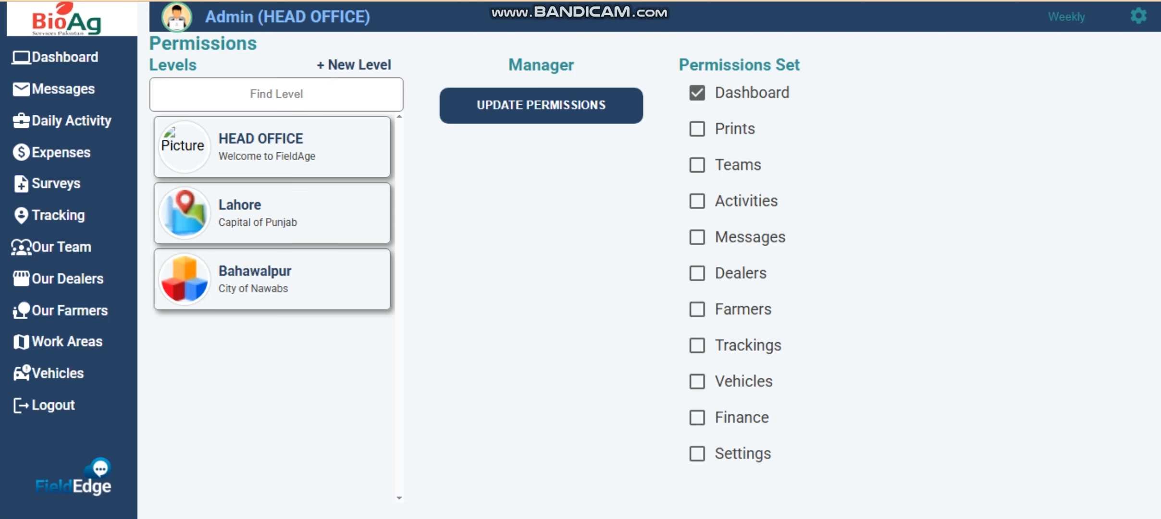
# - Enable Prints, Teams and Activities for the Lahore level and save the update
pyautogui.click(697, 129)
pyautogui.click(697, 164)
pyautogui.click(697, 201)
pyautogui.click(542, 418)
pyautogui.click(549, 375)
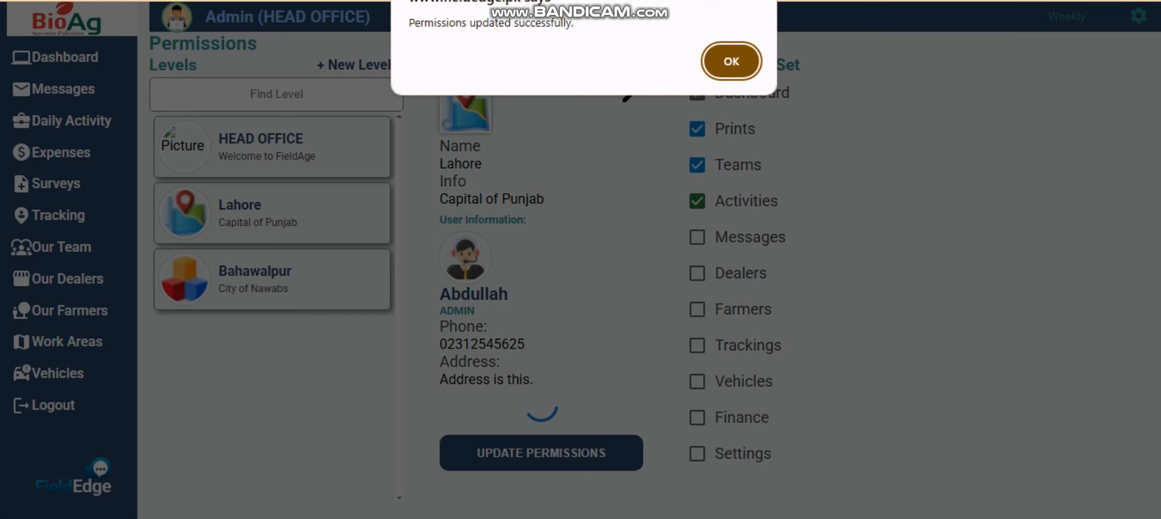
pyautogui.press('Return')
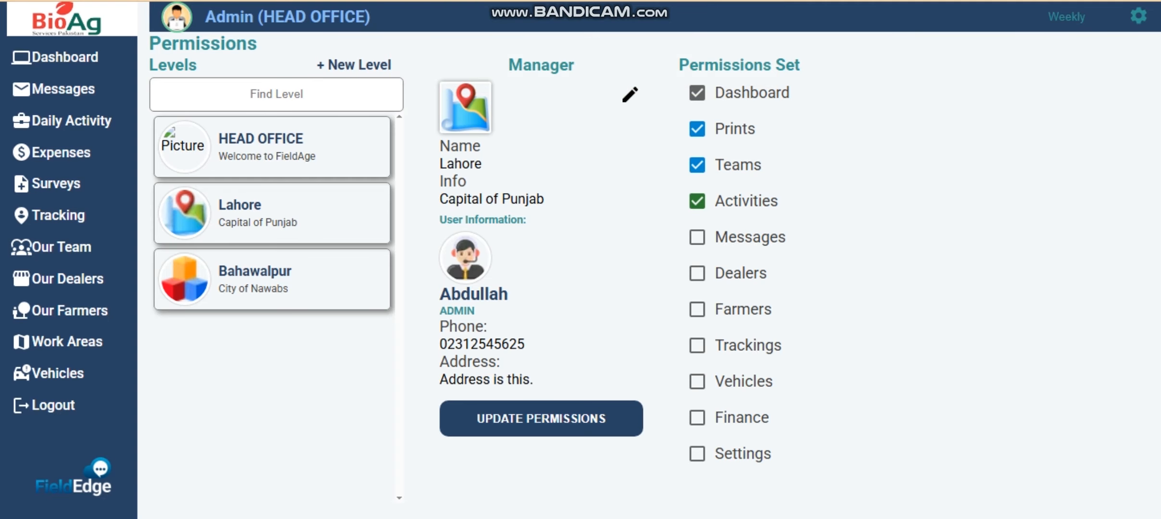
# - Compare the Bahawalpur and Lahore level permissions, then return to the dashboard
pyautogui.click(272, 280)
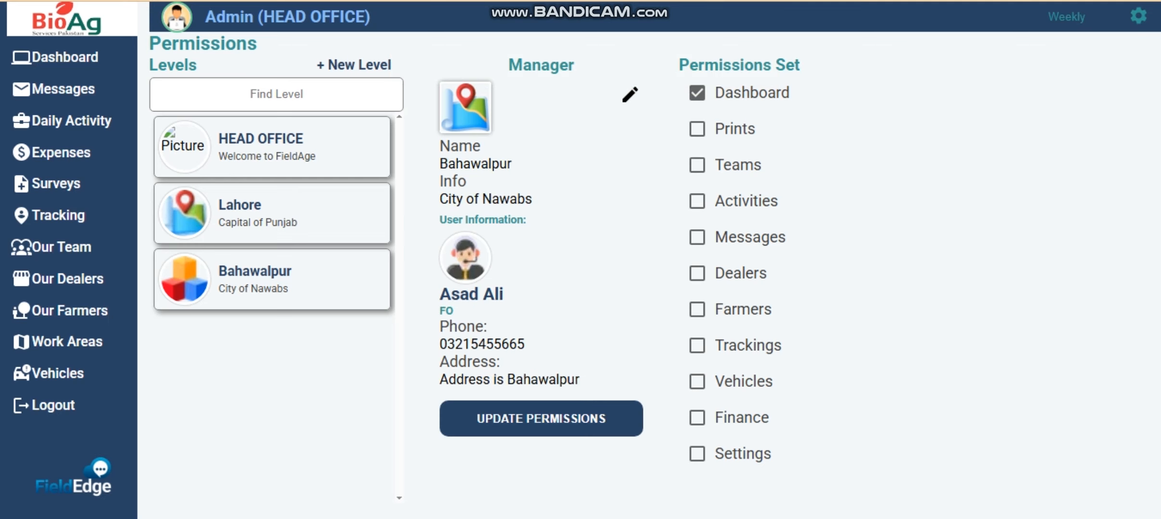
pyautogui.click(272, 213)
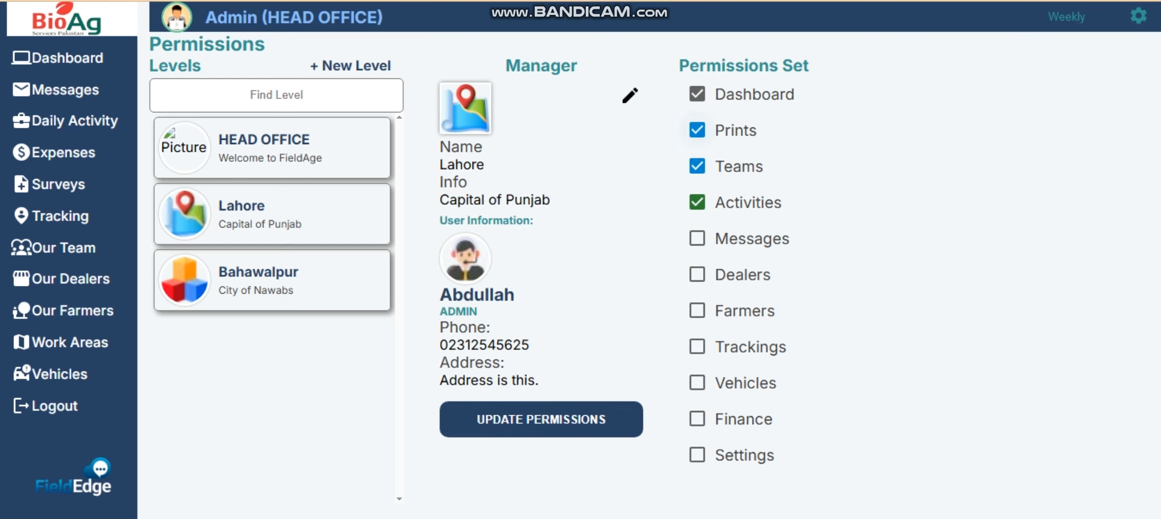
pyautogui.click(272, 281)
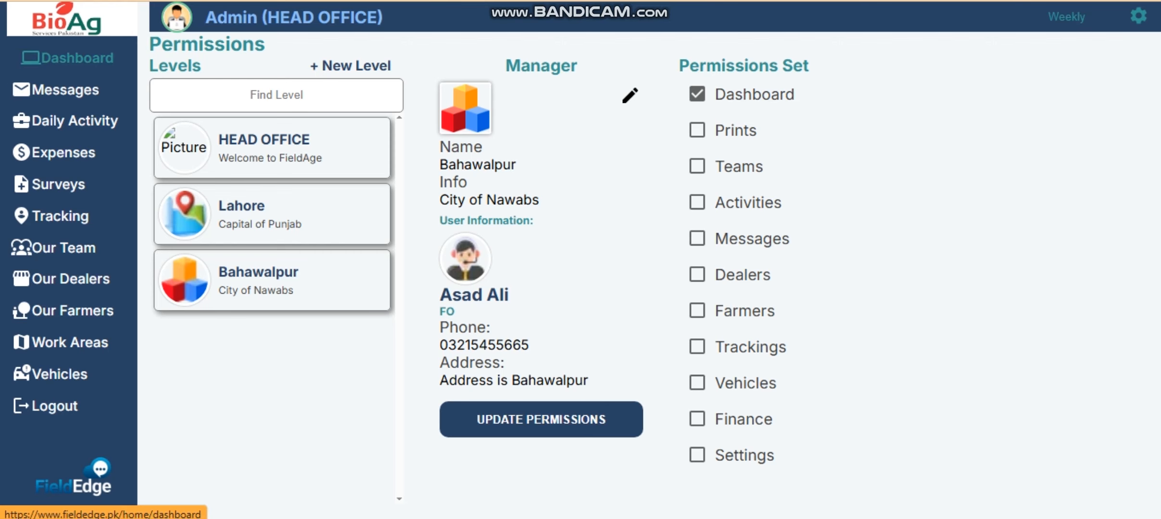
pyautogui.click(72, 57)
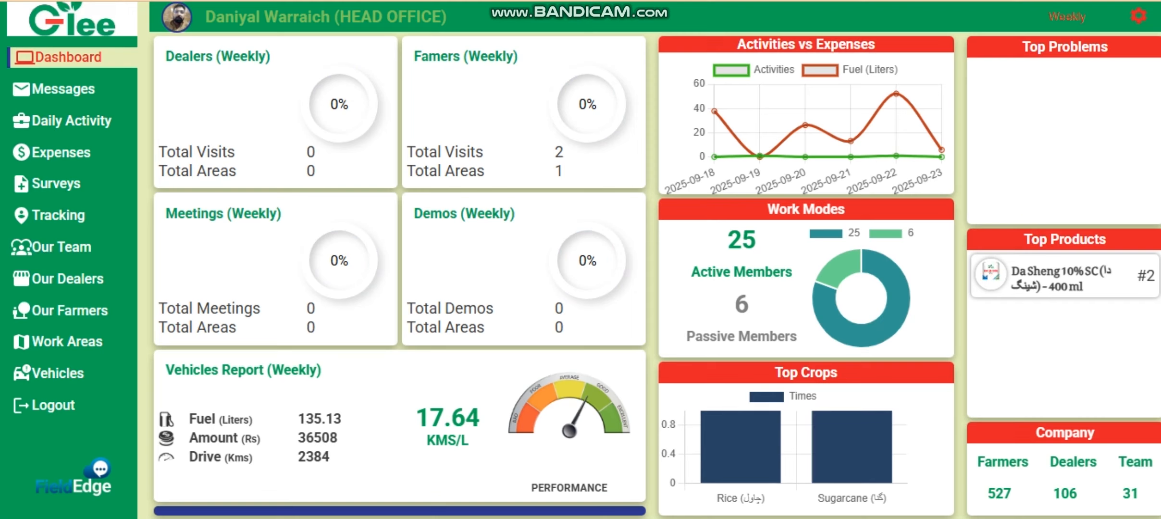
# - Change the Glee dashboard's reporting period from Weekly to Quartarly
pyautogui.click(1067, 17)
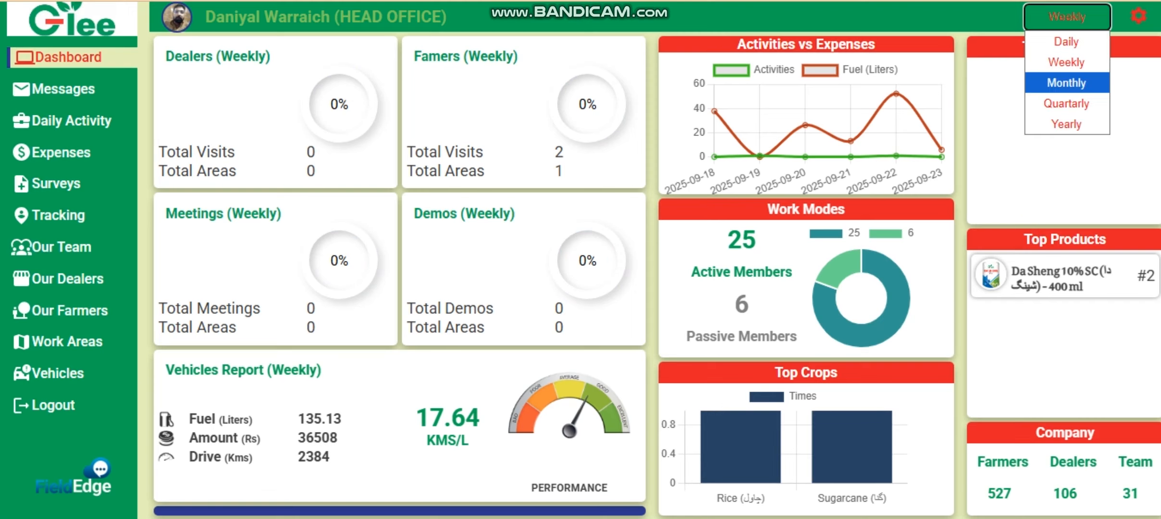
pyautogui.click(1067, 81)
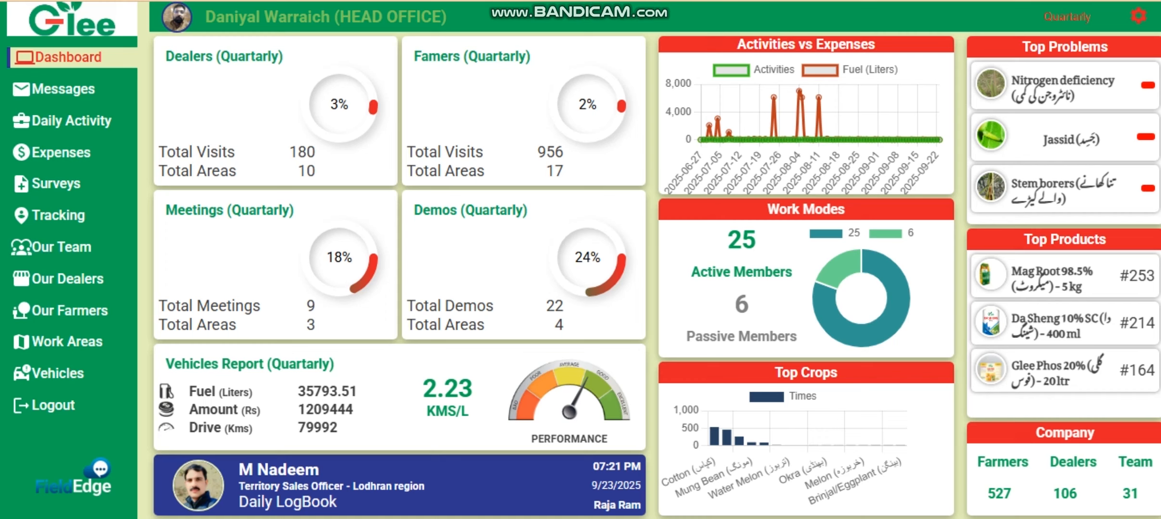
# - Set the dashboard's reporting period back to Weekly
pyautogui.click(1067, 16)
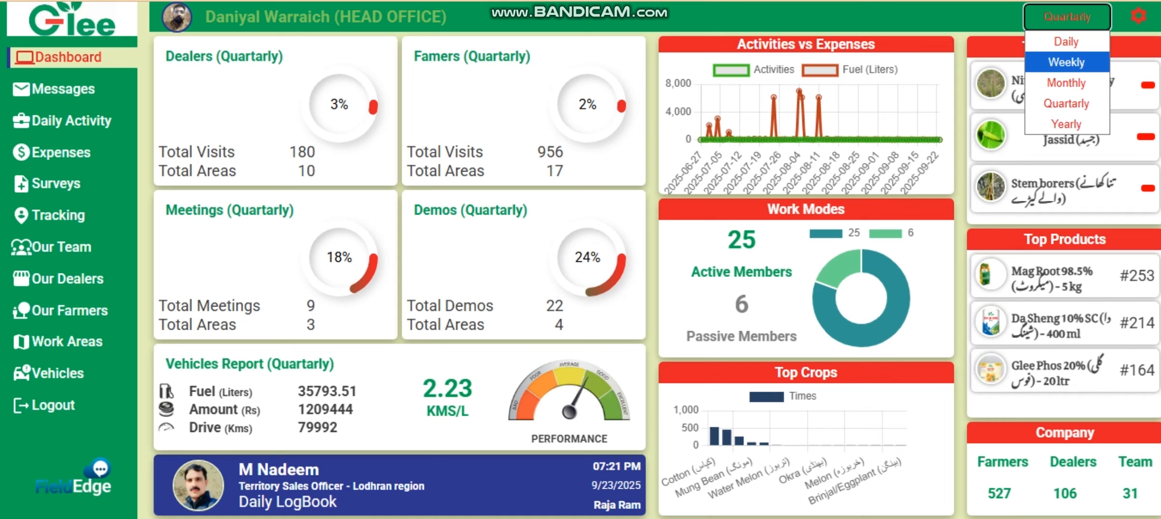
pyautogui.click(1067, 62)
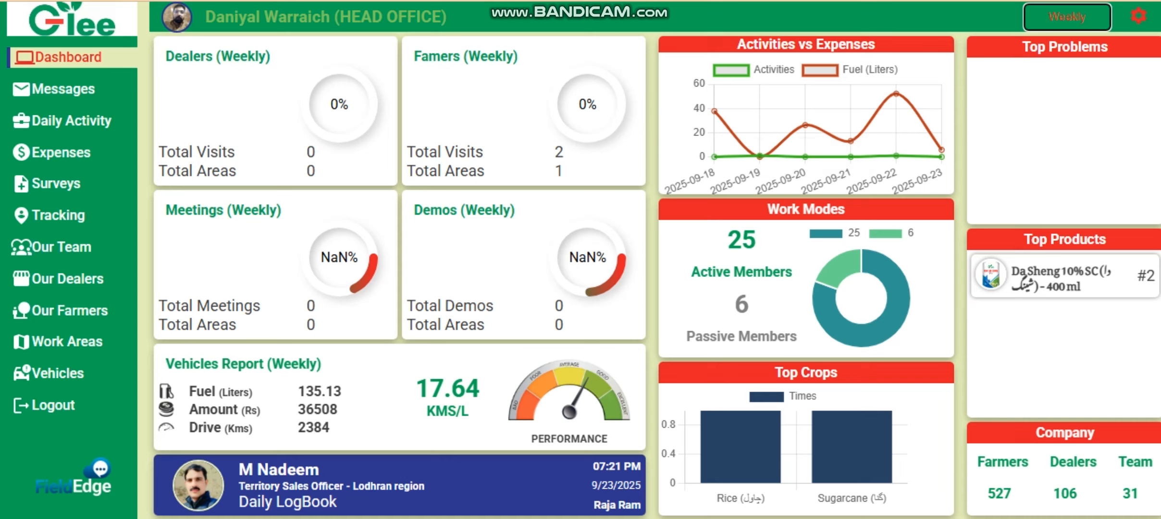
pyautogui.moveTo(883, 329)
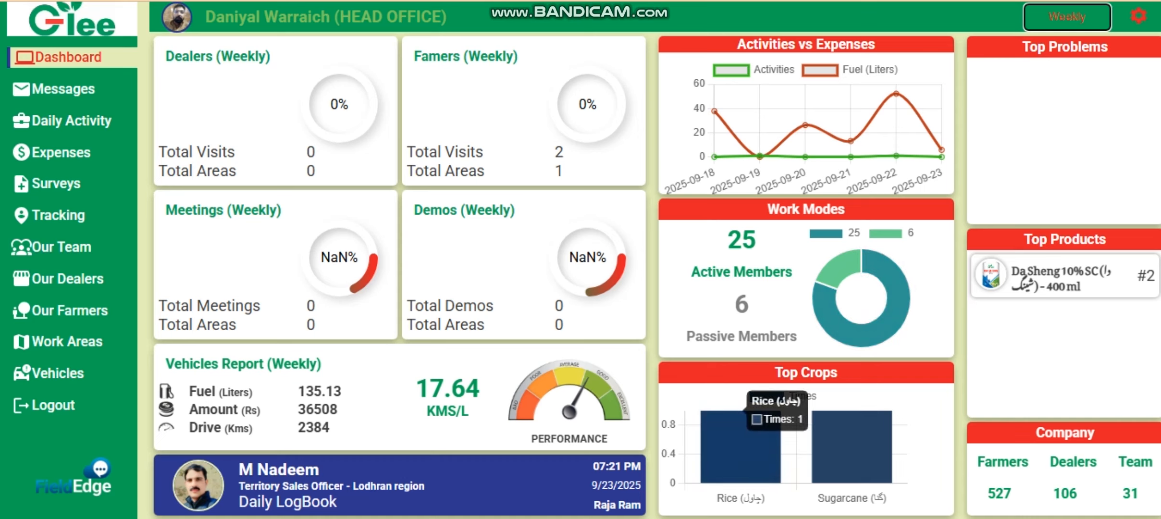
# - Set the dashboard period to Monthly and read the Top Crops bar values
pyautogui.click(1067, 17)
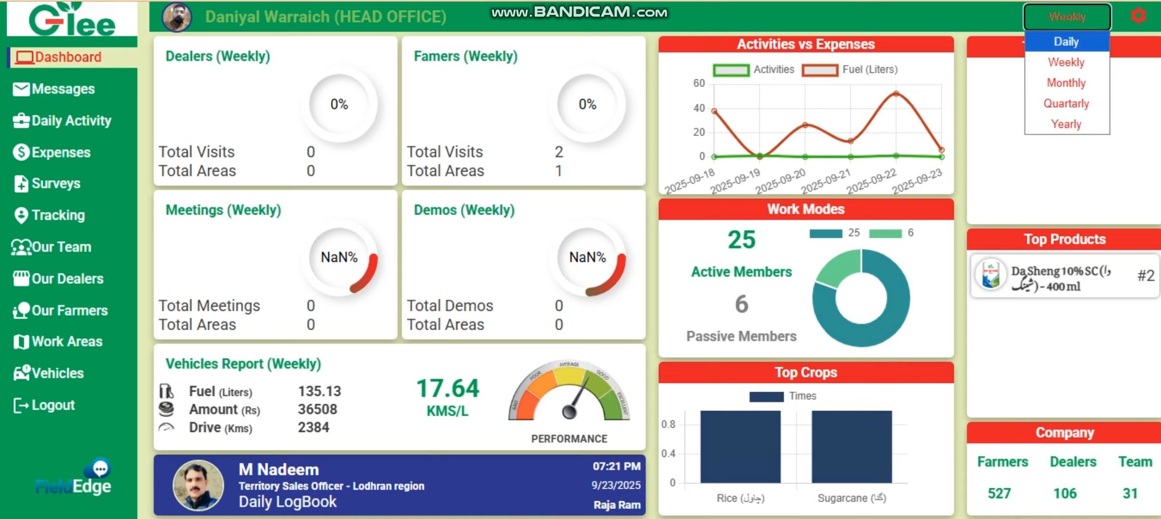
pyautogui.click(1063, 80)
pyautogui.moveTo(852, 447)
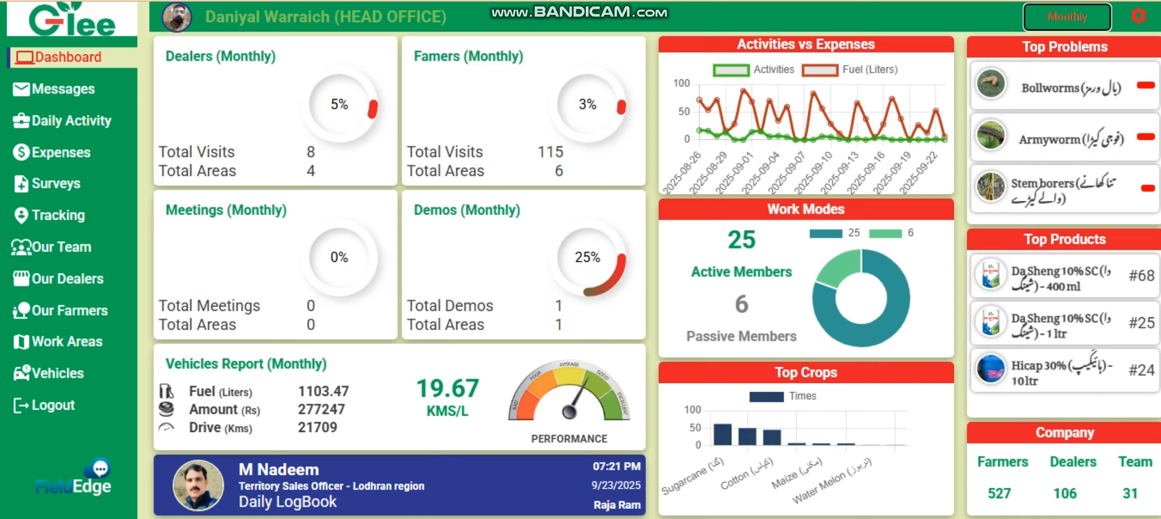
pyautogui.moveTo(747, 436)
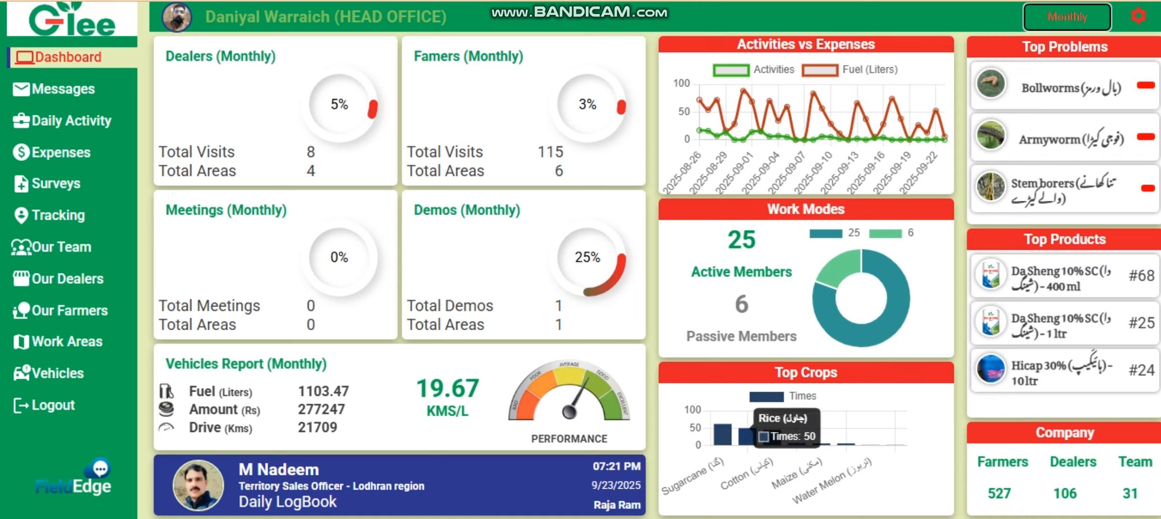